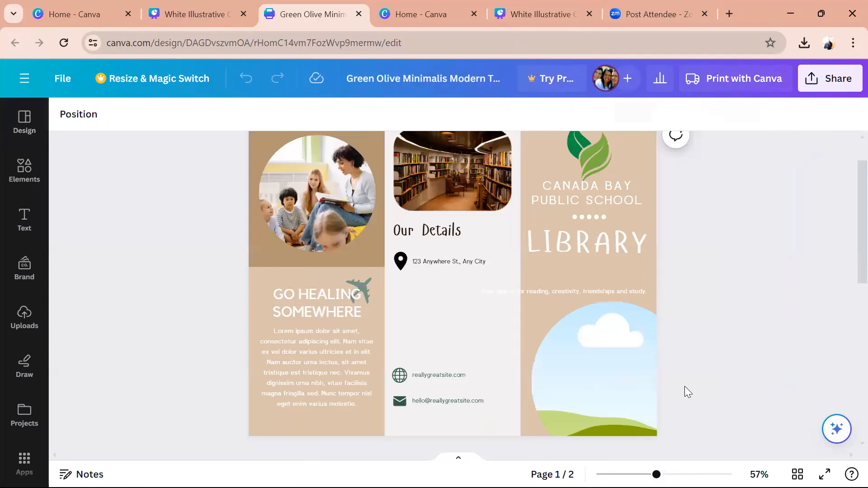
- Zoom the brochure from 57% to 85% and scroll to the top of page 1, leaving the title unchanged
{"action": "left_click_drag", "start_coordinate": [656, 474], "coordinate": [671, 474]}
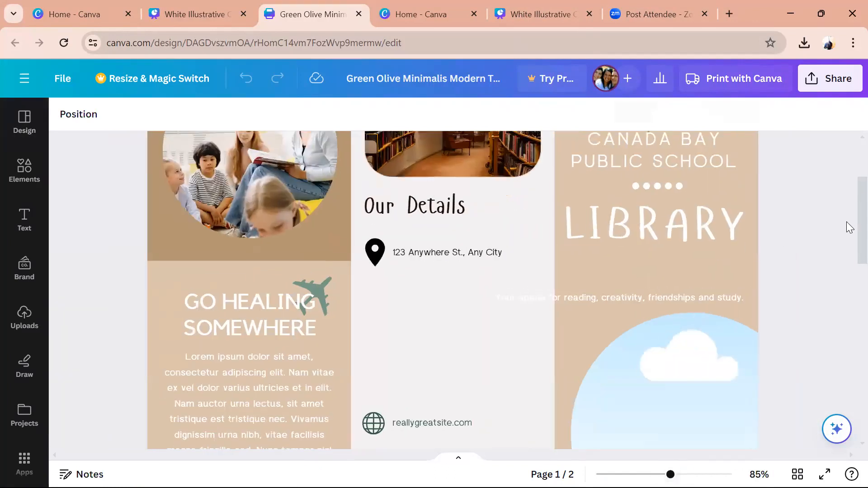
{"action": "scroll", "coordinate": [849, 194], "scroll_direction": "up", "scroll_amount": 3}
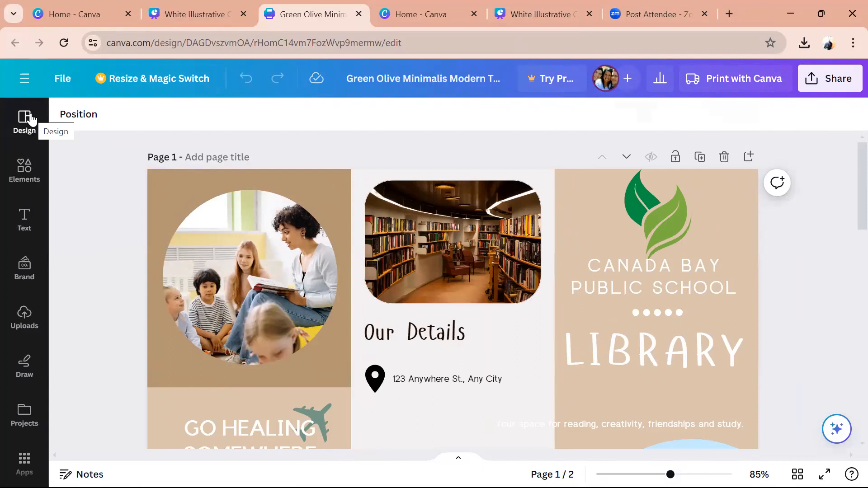
{"action": "left_click", "coordinate": [366, 83]}
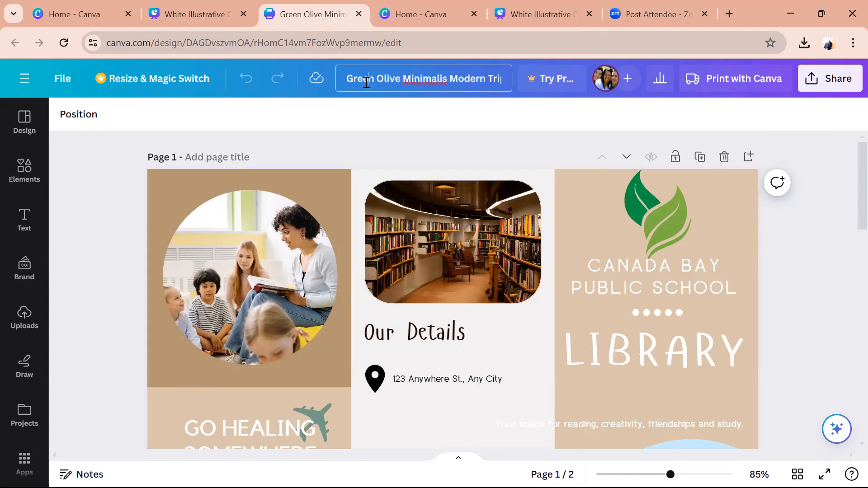
{"action": "left_click_drag", "start_coordinate": [345, 81], "coordinate": [448, 88]}
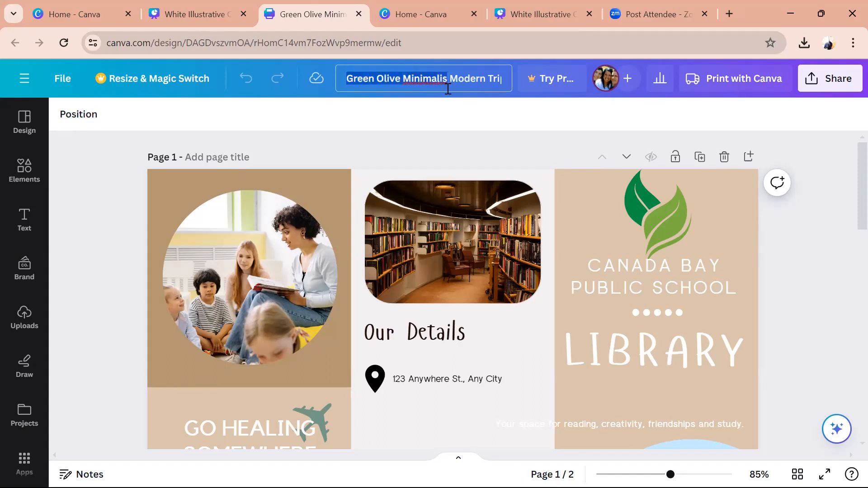
{"action": "left_click", "coordinate": [374, 116]}
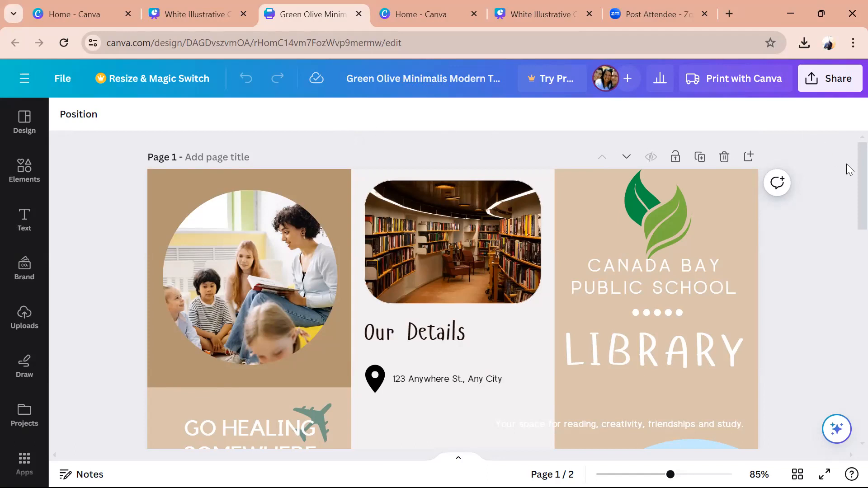
{"action": "scroll", "coordinate": [847, 211], "scroll_direction": "down", "scroll_amount": 6}
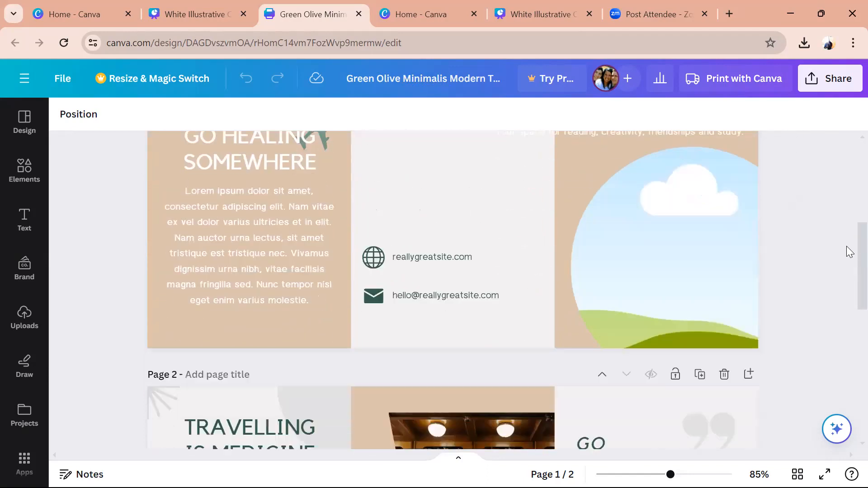
{"action": "scroll", "coordinate": [847, 248], "scroll_direction": "up", "scroll_amount": 5}
{"action": "scroll", "coordinate": [850, 178], "scroll_direction": "up", "scroll_amount": 1}
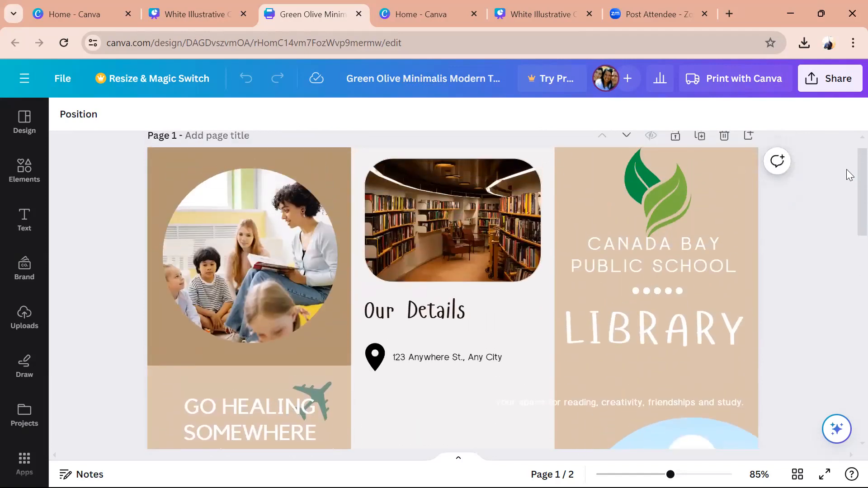
{"action": "scroll", "coordinate": [847, 183], "scroll_direction": "down", "scroll_amount": 1}
{"action": "scroll", "coordinate": [848, 183], "scroll_direction": "up", "scroll_amount": 1}
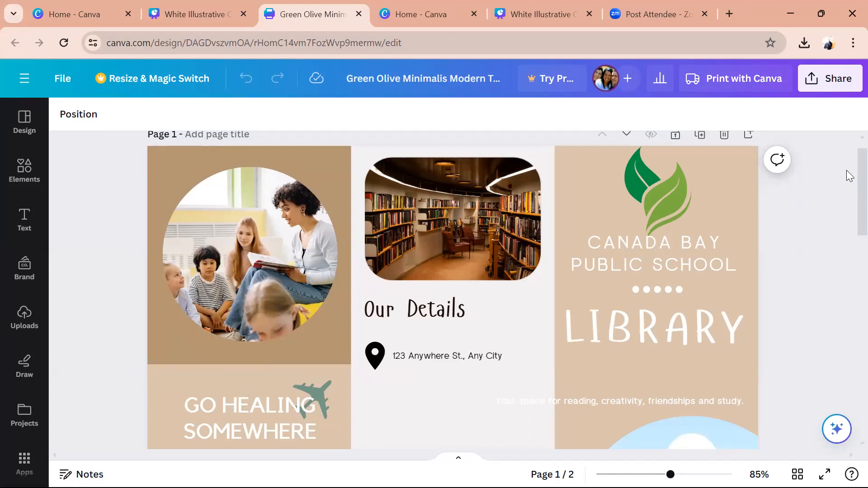
{"action": "scroll", "coordinate": [849, 176], "scroll_direction": "down", "scroll_amount": 10}
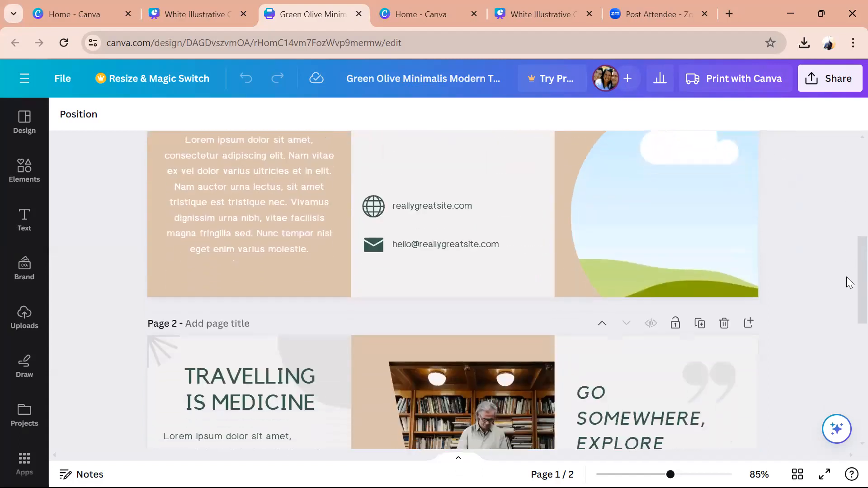
{"action": "scroll", "coordinate": [849, 226], "scroll_direction": "down", "scroll_amount": 5}
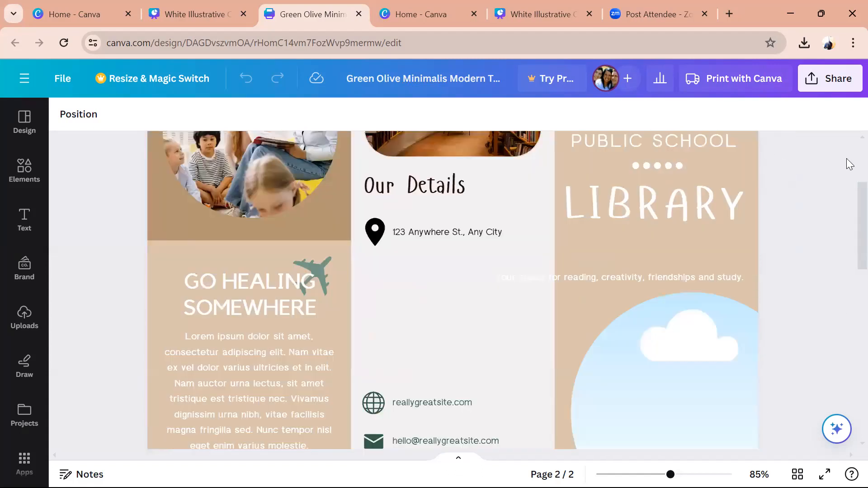
{"action": "scroll", "coordinate": [849, 164], "scroll_direction": "up", "scroll_amount": 3}
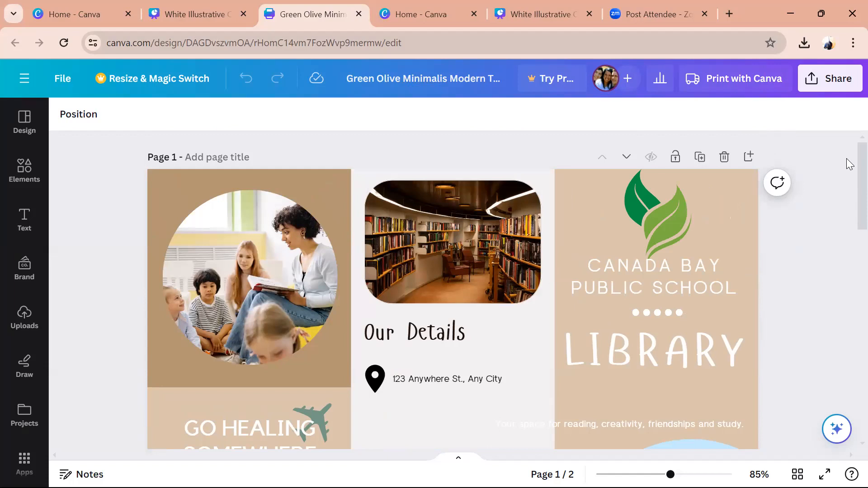
{"action": "scroll", "coordinate": [849, 164], "scroll_direction": "down", "scroll_amount": 4}
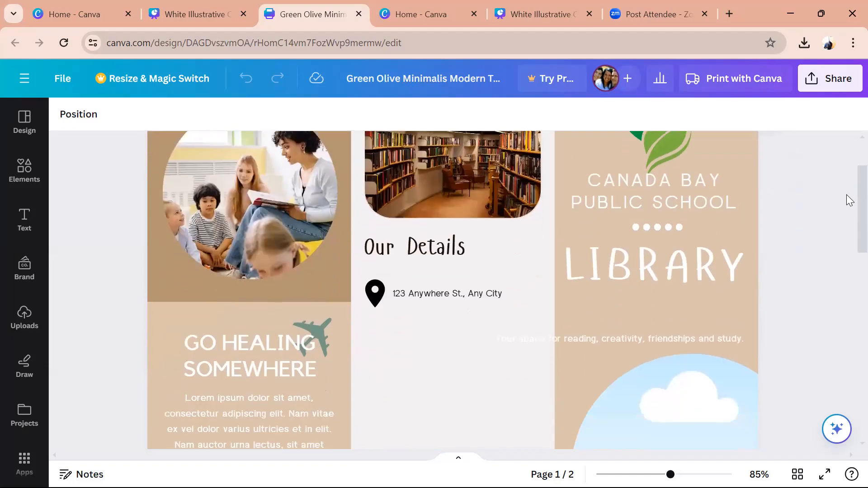
{"action": "scroll", "coordinate": [849, 208], "scroll_direction": "up", "scroll_amount": 2}
{"action": "scroll", "coordinate": [850, 188], "scroll_direction": "up", "scroll_amount": 2}
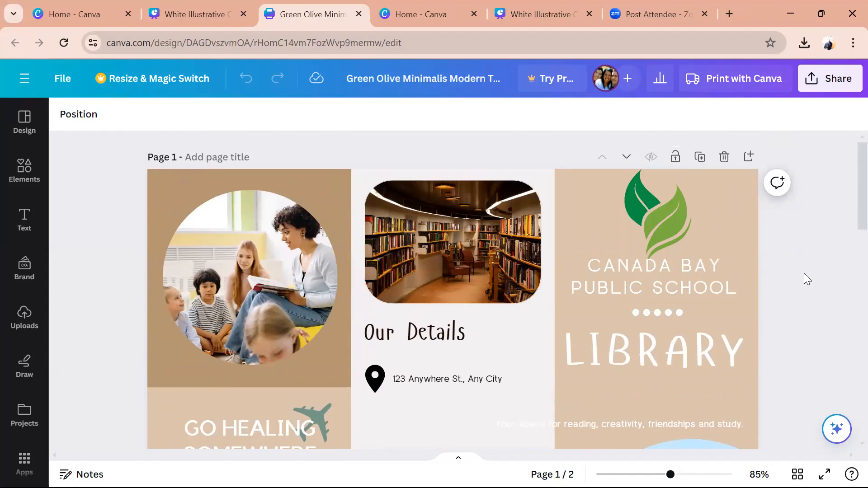
- Tighten the CANADA BAY PUBLIC SCHOOL heading's line spacing from 1.24 to 0.98
{"action": "left_click", "coordinate": [641, 268]}
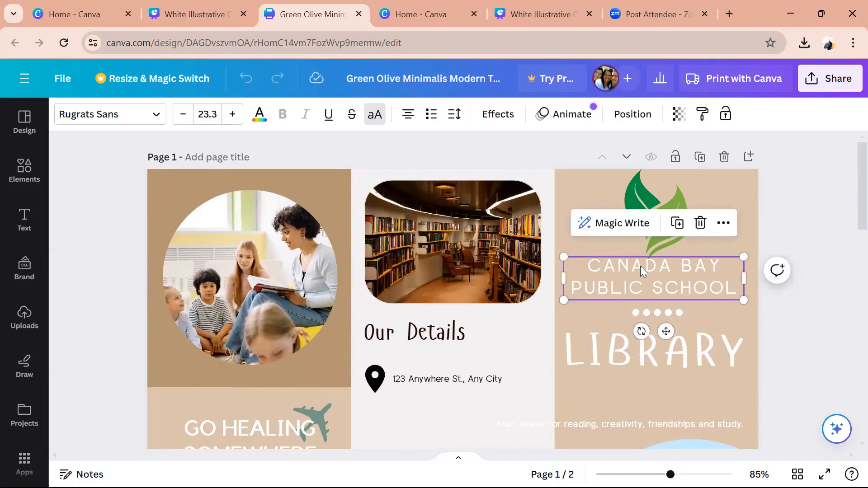
{"action": "left_click", "coordinate": [454, 114]}
{"action": "left_click_drag", "start_coordinate": [513, 206], "coordinate": [493, 206]}
{"action": "left_click", "coordinate": [791, 357]}
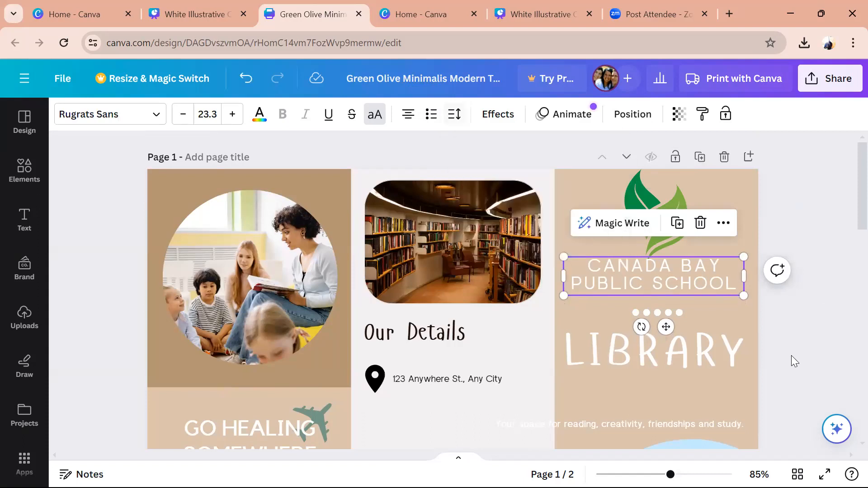
{"action": "left_click", "coordinate": [791, 355]}
- Move the CANADA BAY PUBLIC SCHOOL heading slightly lower beneath the leaf logo
{"action": "left_click", "coordinate": [673, 266]}
{"action": "left_click_drag", "start_coordinate": [672, 266], "coordinate": [673, 274]}
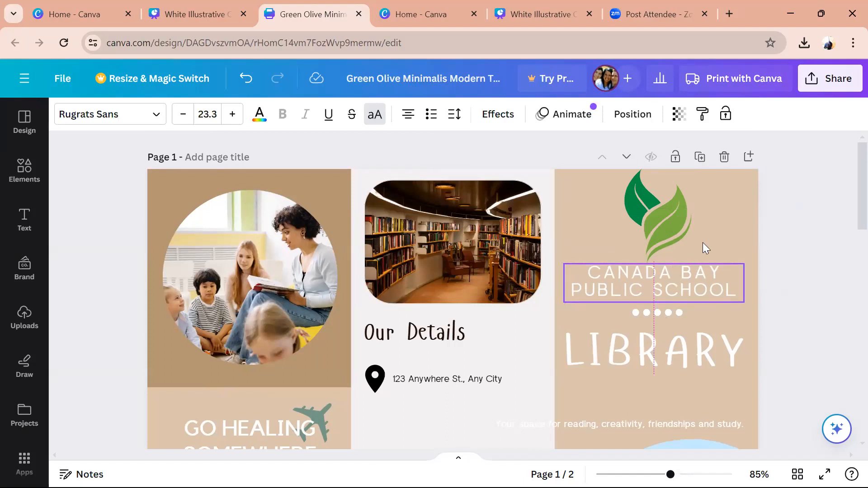
{"action": "left_click", "coordinate": [720, 177]}
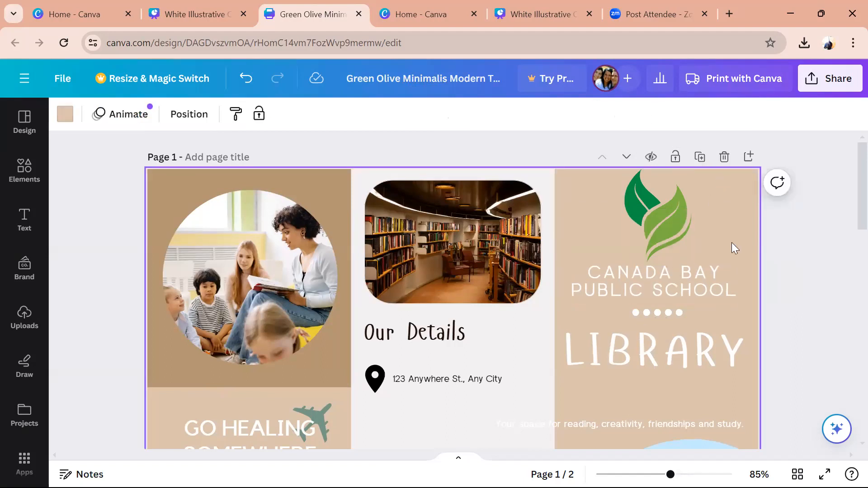
{"action": "left_click", "coordinate": [671, 215]}
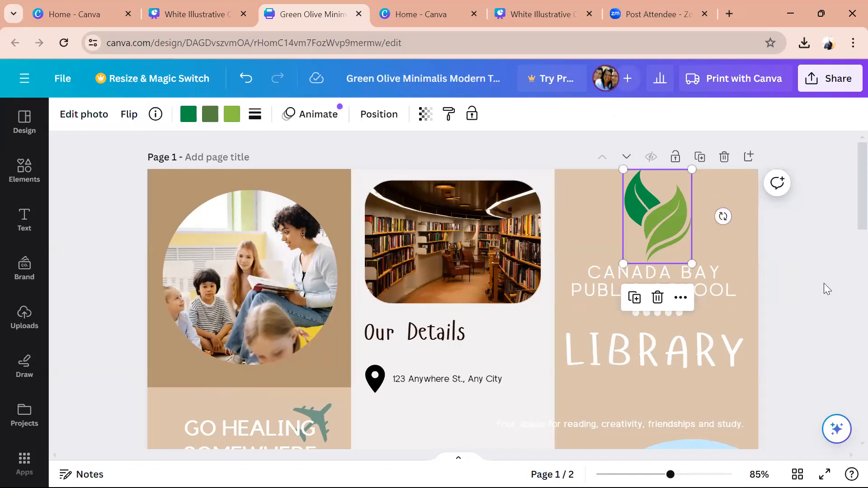
{"action": "left_click", "coordinate": [711, 182]}
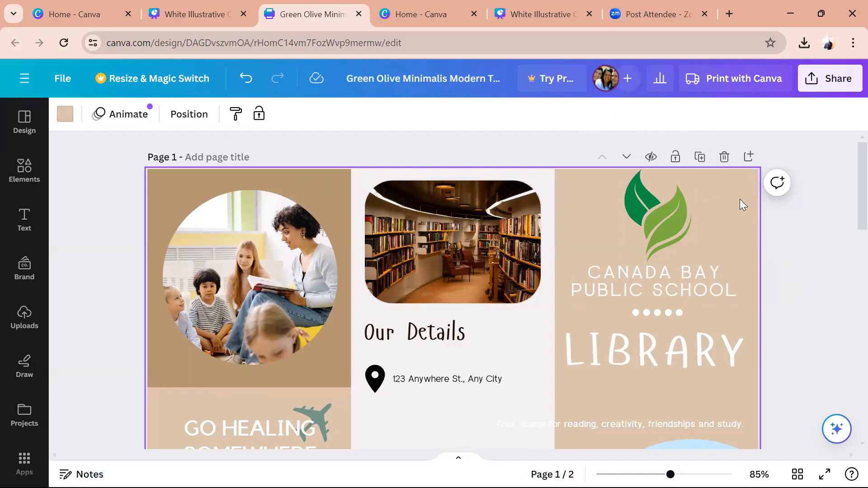
- Inspect the cover elements and the classroom photo's options without making changes
{"action": "left_click", "coordinate": [686, 286]}
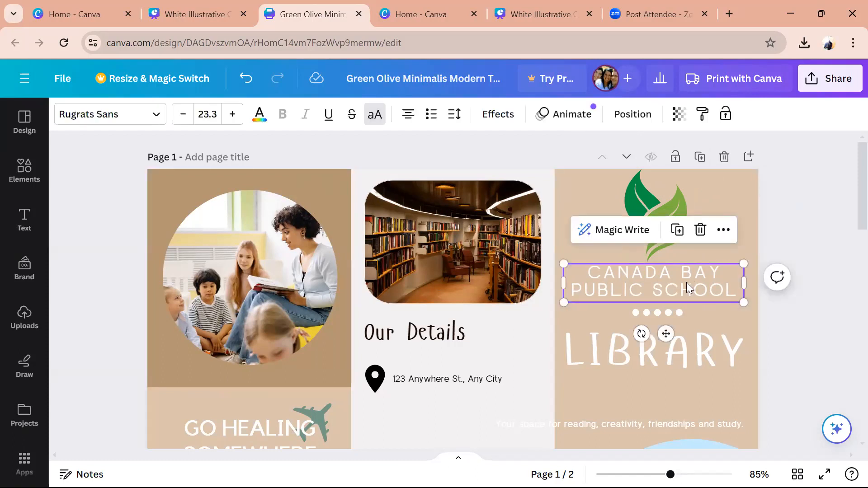
{"action": "left_click", "coordinate": [435, 233]}
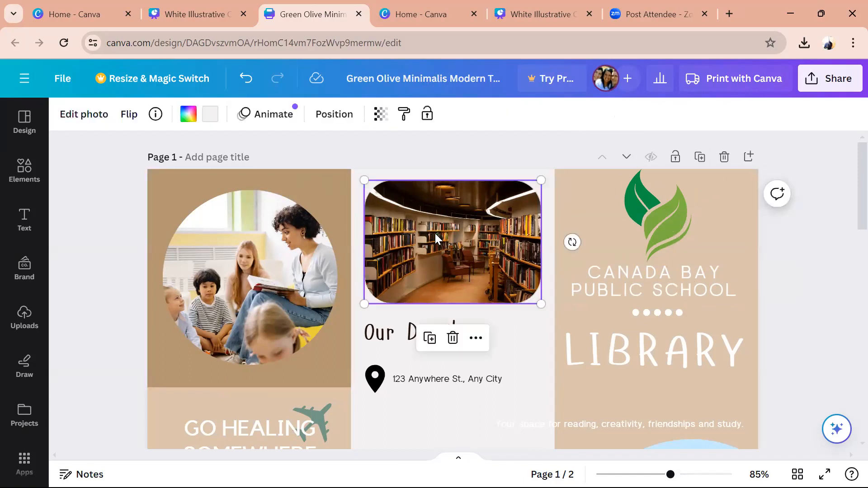
{"action": "left_click", "coordinate": [367, 342]}
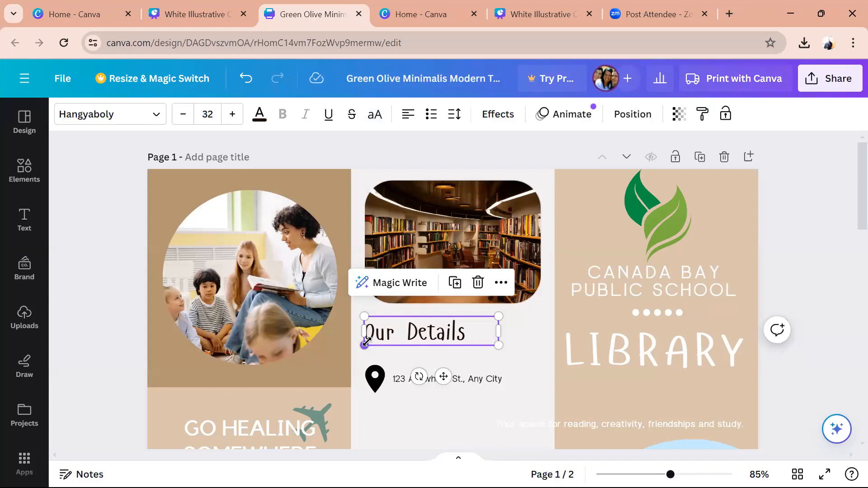
{"action": "left_click", "coordinate": [230, 324]}
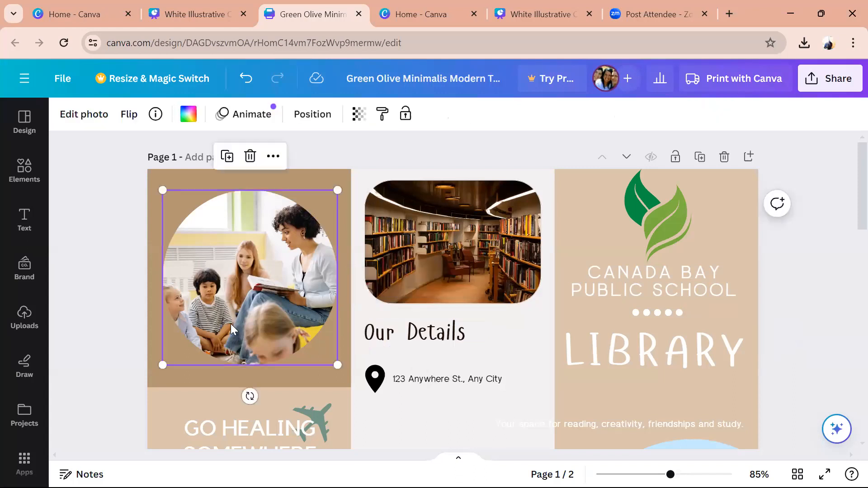
{"action": "right_click", "coordinate": [231, 324]}
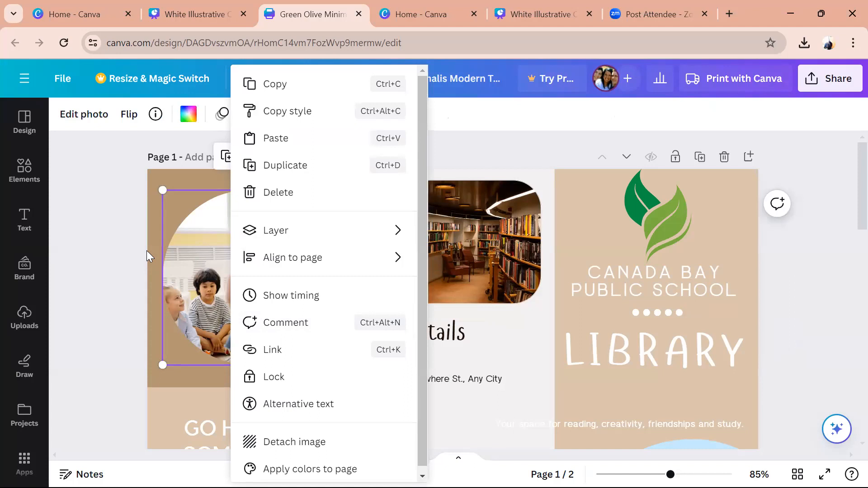
{"action": "key", "text": "Escape"}
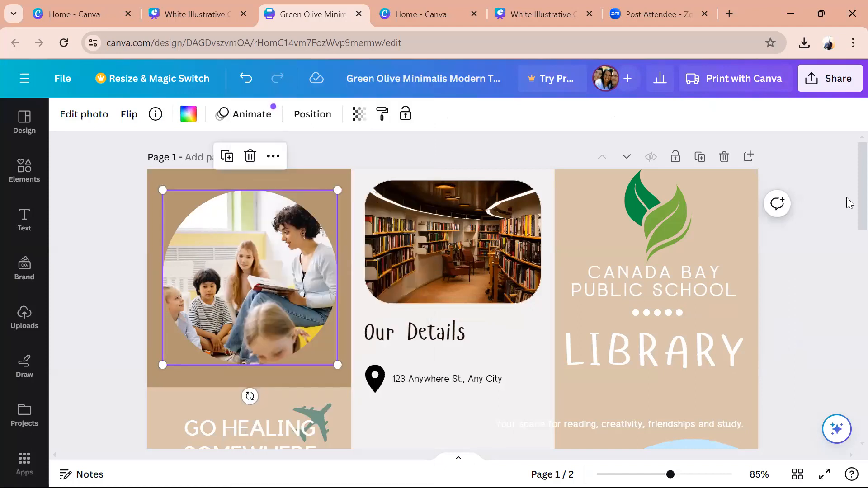
{"action": "scroll", "coordinate": [849, 203], "scroll_direction": "down", "scroll_amount": 3}
{"action": "scroll", "coordinate": [848, 226], "scroll_direction": "up", "scroll_amount": 2}
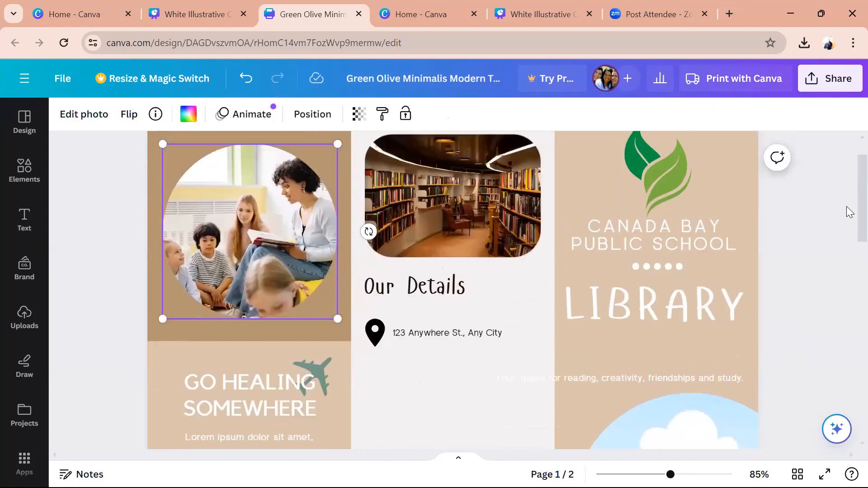
{"action": "scroll", "coordinate": [849, 211], "scroll_direction": "up", "scroll_amount": 1}
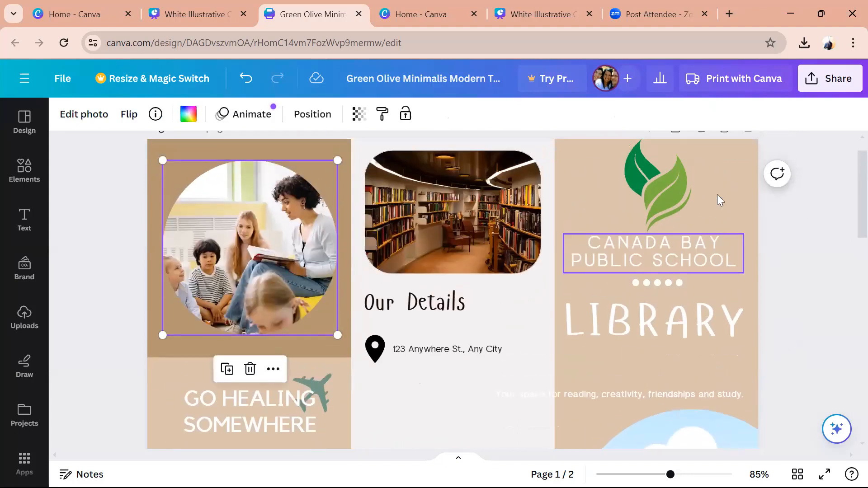
- Make the CANADA BAY PUBLIC SCHOOL heading text black
{"action": "left_click", "coordinate": [705, 256]}
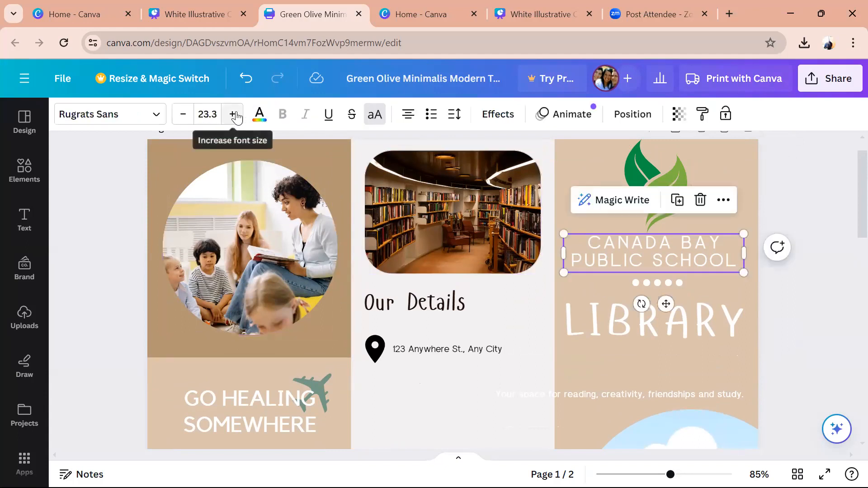
{"action": "left_click", "coordinate": [260, 114]}
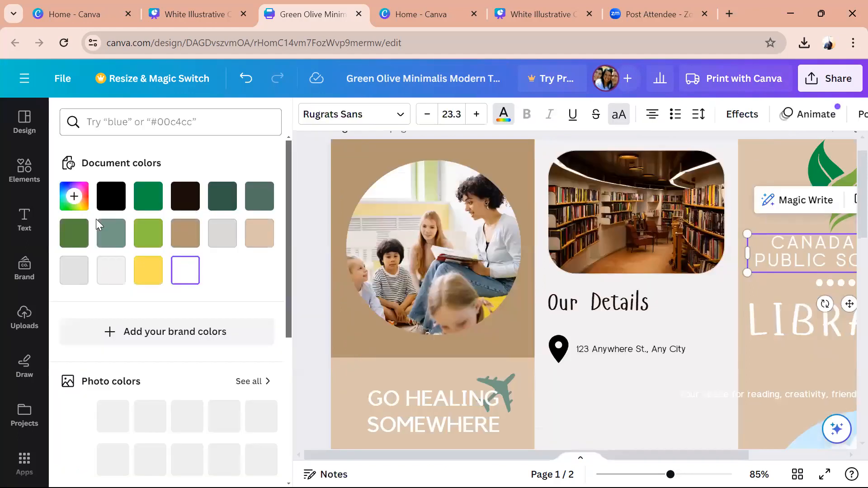
{"action": "left_click", "coordinate": [109, 204]}
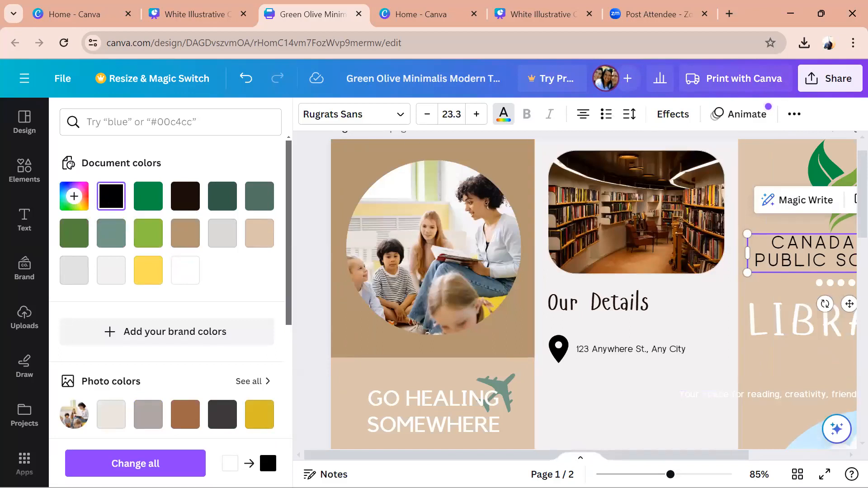
- Recolour the LIBRARY heading dark brown from the Document colors
{"action": "mouse_move", "coordinate": [671, 475]}
{"action": "left_mouse_down"}
{"action": "mouse_move", "coordinate": [633, 474]}
{"action": "mouse_move", "coordinate": [664, 474]}
{"action": "left_mouse_up"}
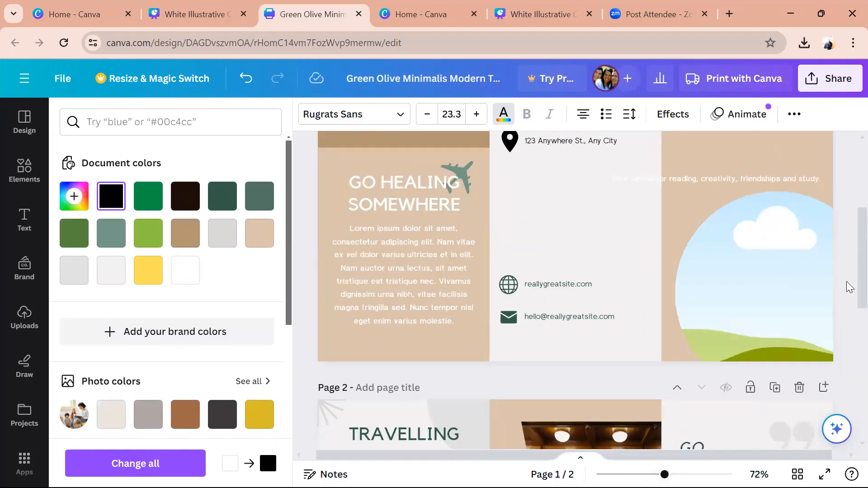
{"action": "scroll", "coordinate": [848, 253], "scroll_direction": "up", "scroll_amount": 3}
{"action": "scroll", "coordinate": [849, 241], "scroll_direction": "up", "scroll_amount": 1}
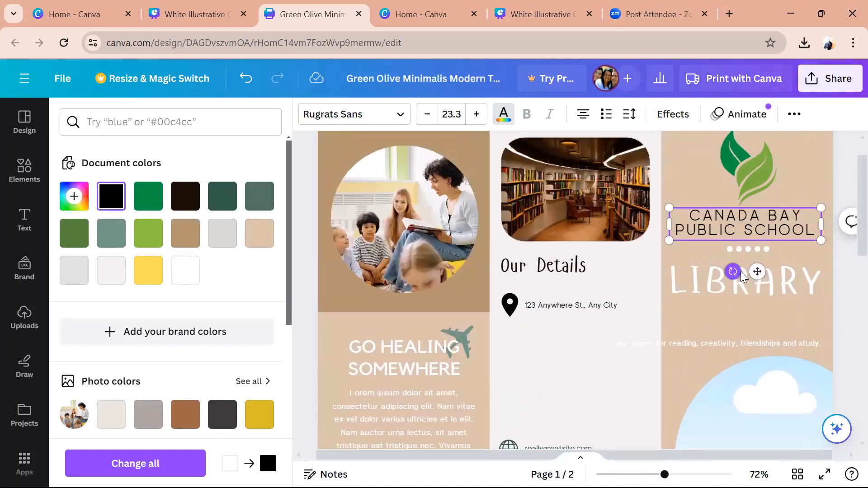
{"action": "left_click", "coordinate": [753, 294]}
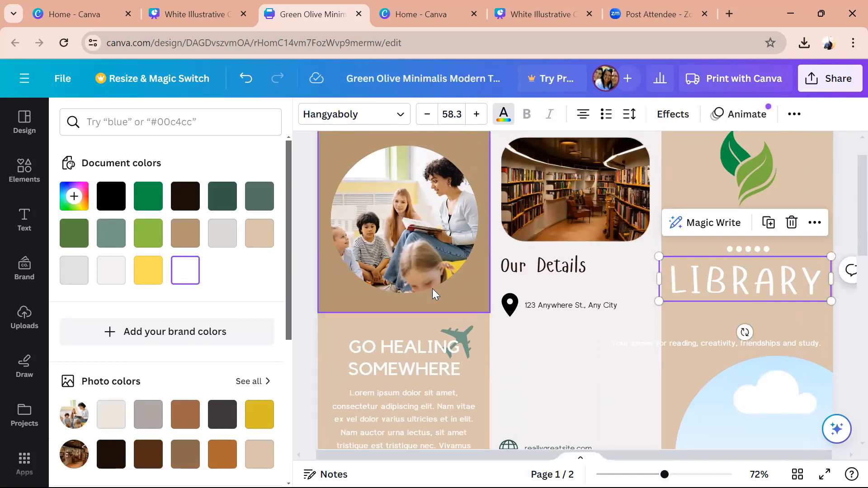
{"action": "left_click", "coordinate": [196, 205]}
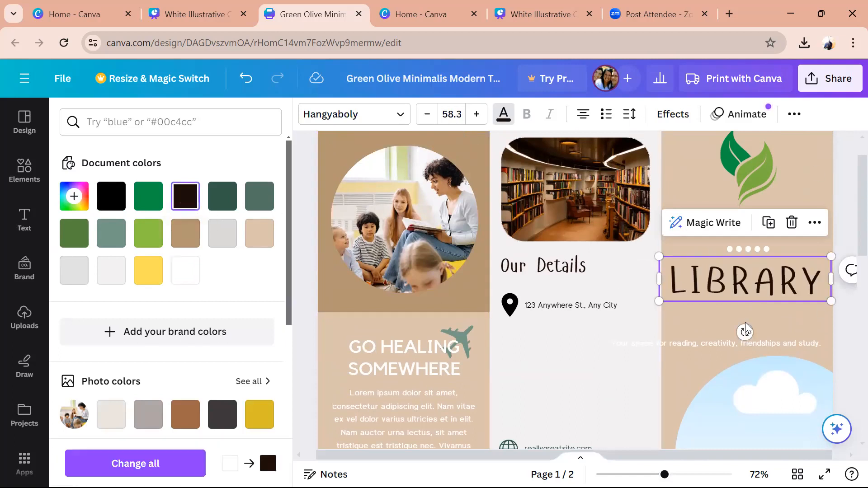
- Select the dots graphic and look through its editing options and the Elements panel
{"action": "left_click", "coordinate": [790, 315]}
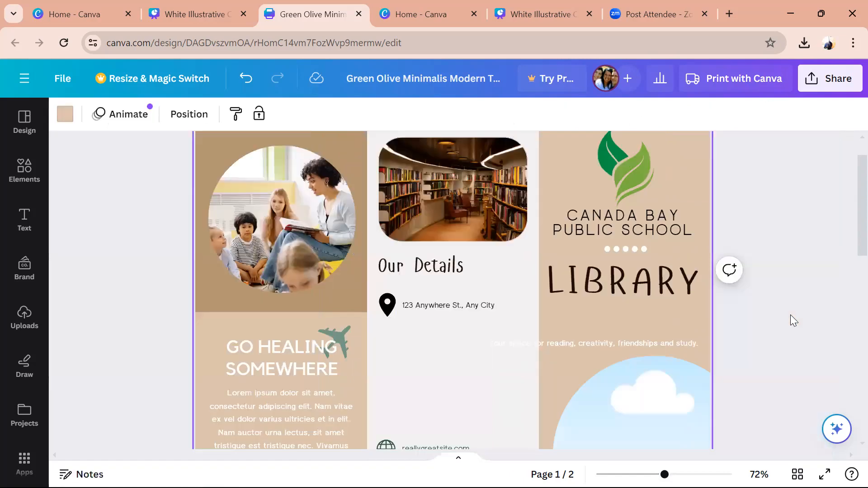
{"action": "left_click", "coordinate": [625, 248]}
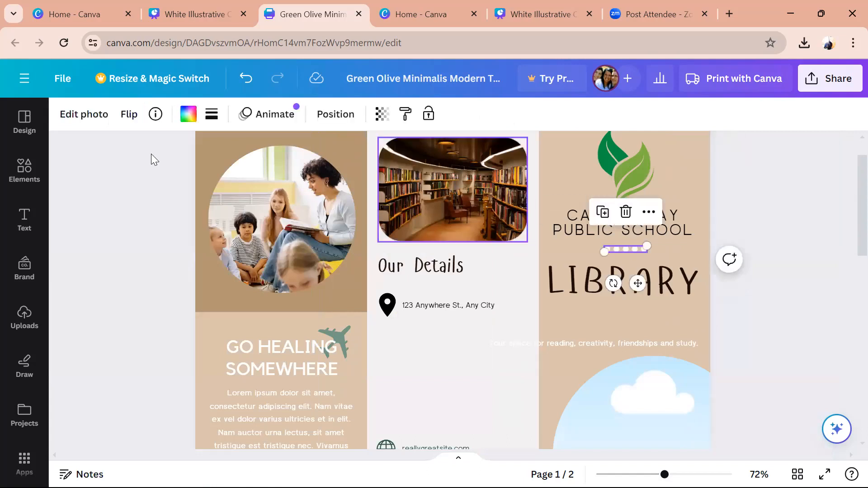
{"action": "left_click", "coordinate": [69, 115]}
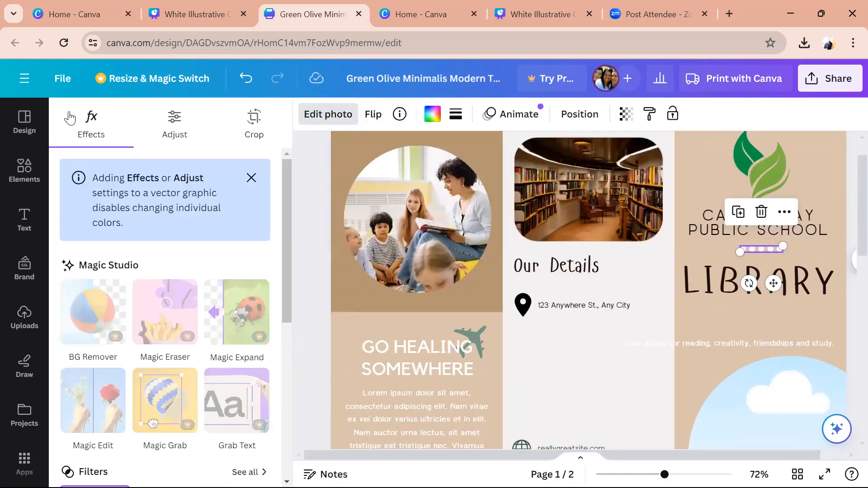
{"action": "left_click", "coordinate": [27, 172]}
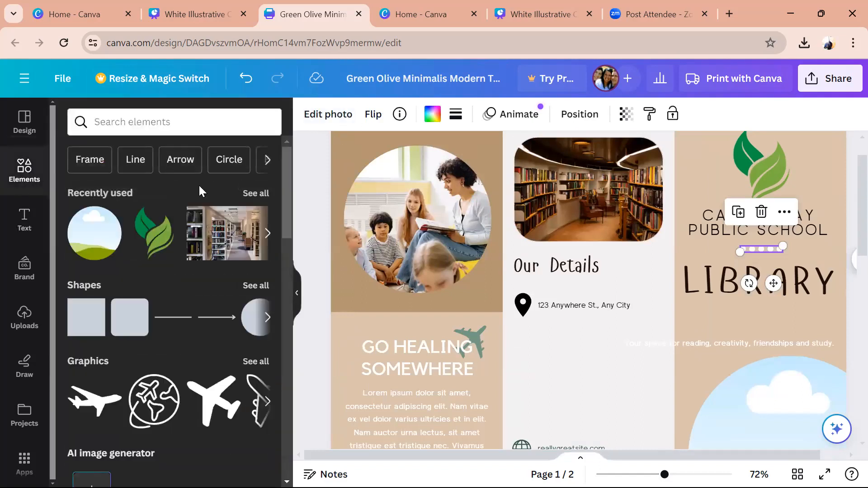
{"action": "left_click", "coordinate": [709, 279]}
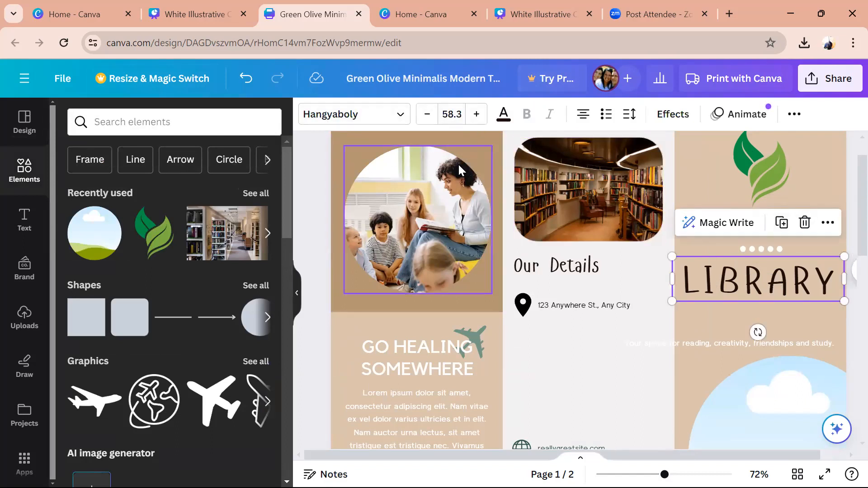
- Colour the five-dot divider above LIBRARY black
{"action": "left_click", "coordinate": [761, 248]}
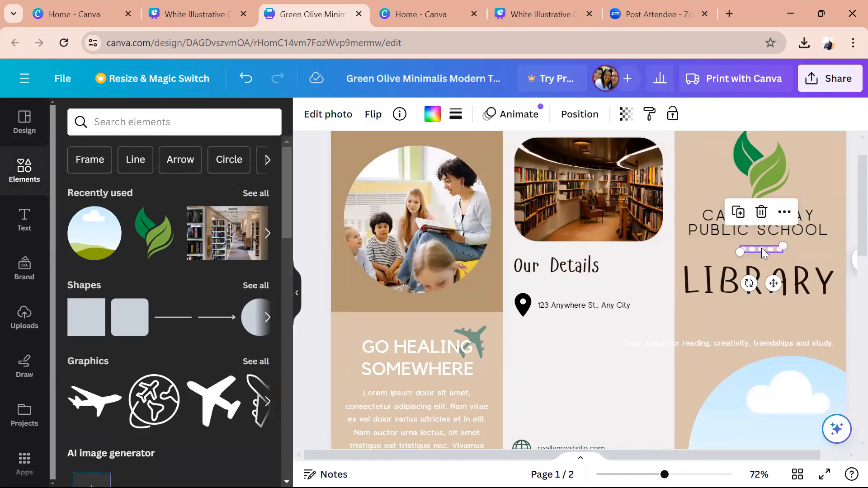
{"action": "left_click", "coordinate": [435, 114]}
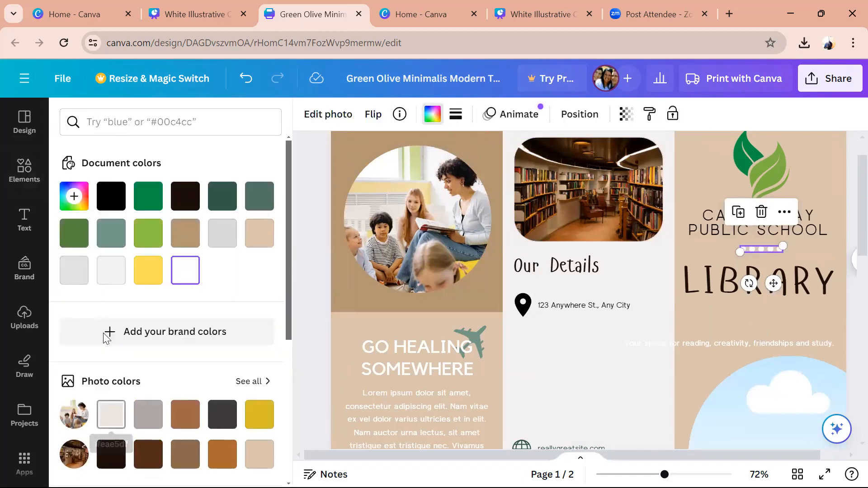
{"action": "left_click", "coordinate": [109, 195]}
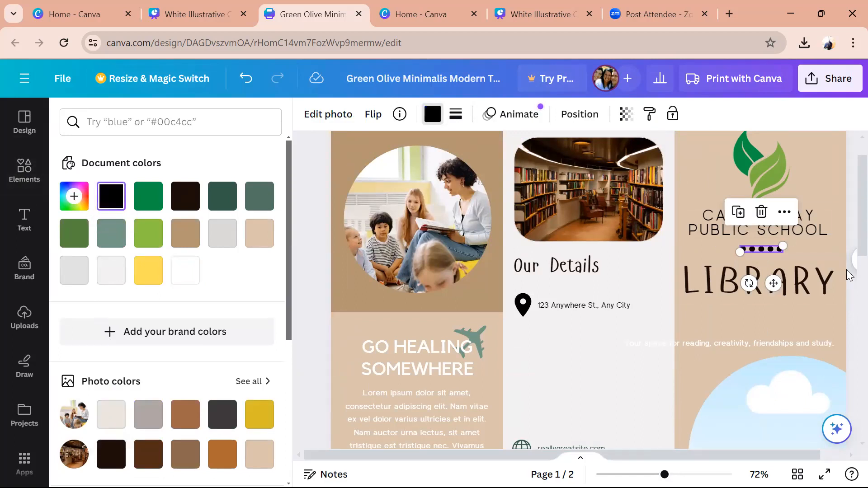
{"action": "mouse_move", "coordinate": [846, 245]}
{"action": "left_mouse_down"}
{"action": "mouse_move", "coordinate": [847, 270]}
{"action": "mouse_move", "coordinate": [846, 262]}
{"action": "left_mouse_up"}
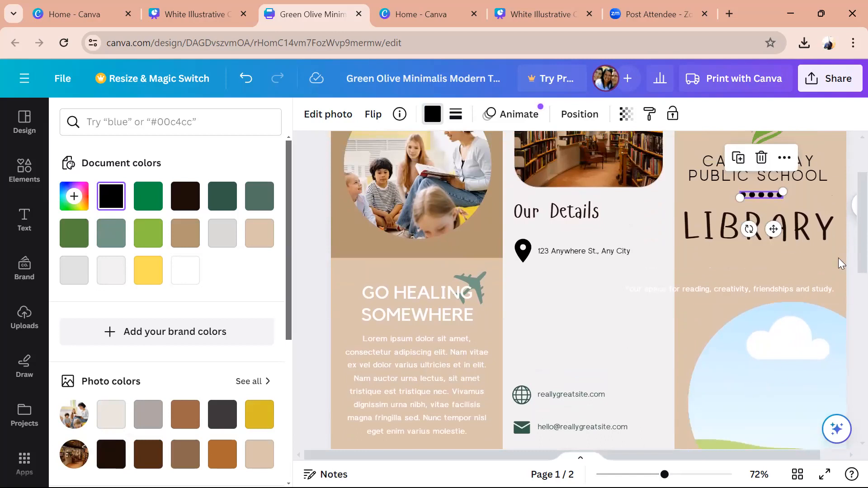
{"action": "scroll", "coordinate": [849, 212], "scroll_direction": "up", "scroll_amount": 2}
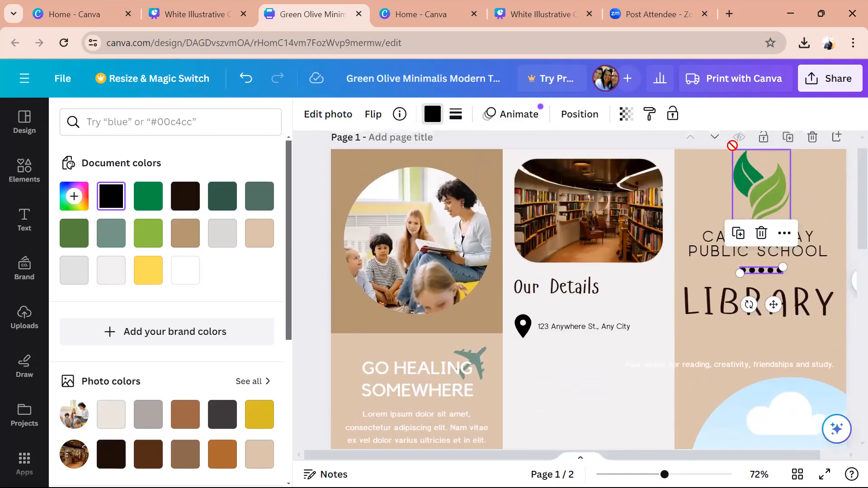
{"action": "left_click", "coordinate": [748, 180]}
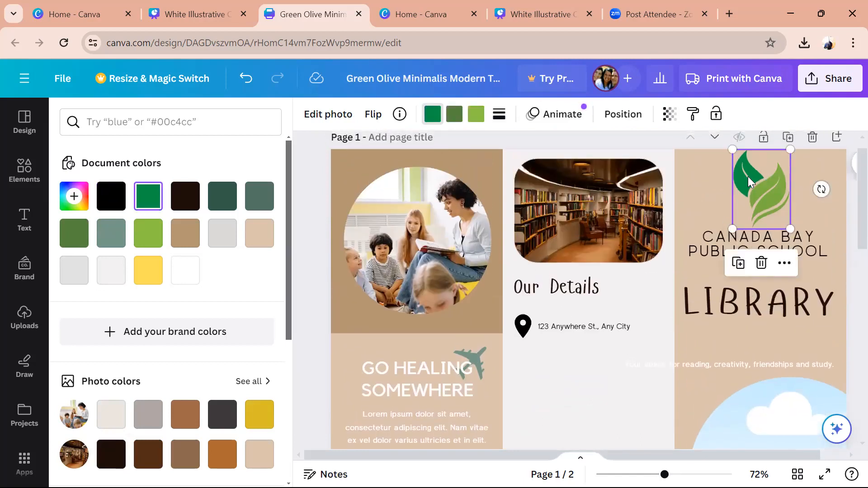
{"action": "left_click", "coordinate": [795, 242]}
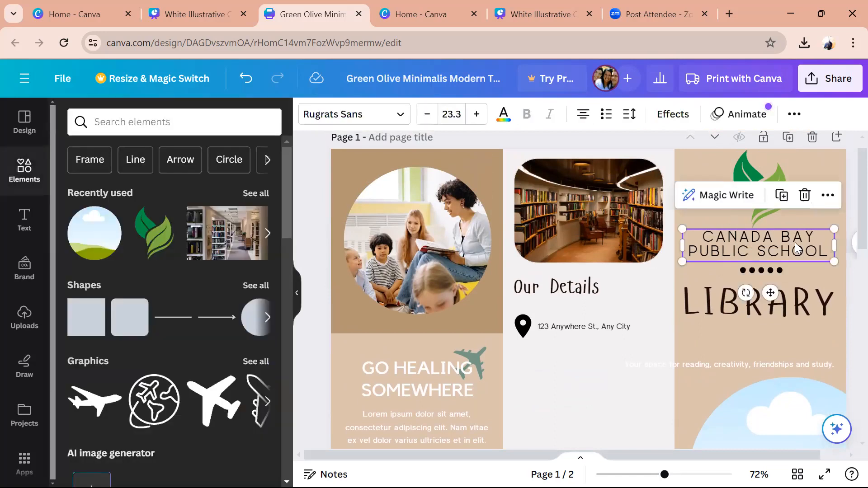
- Move the LIBRARY heading slightly lower beneath the dots
{"action": "left_click", "coordinate": [775, 273]}
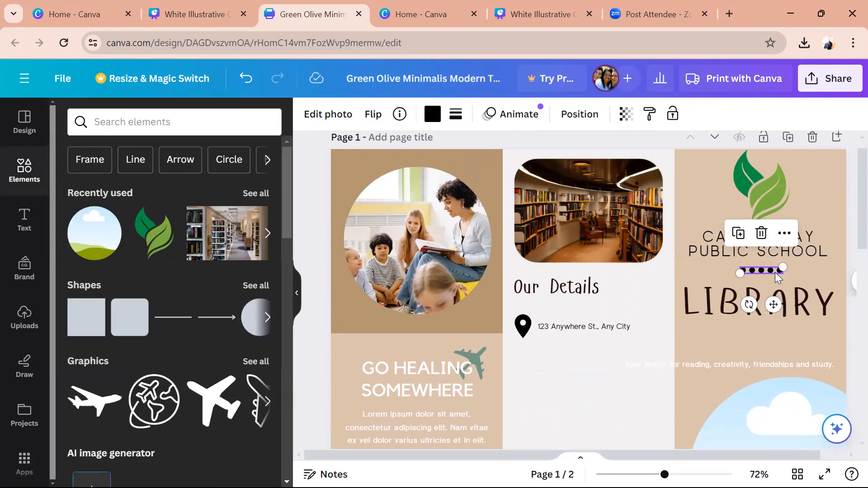
{"action": "left_click", "coordinate": [790, 303]}
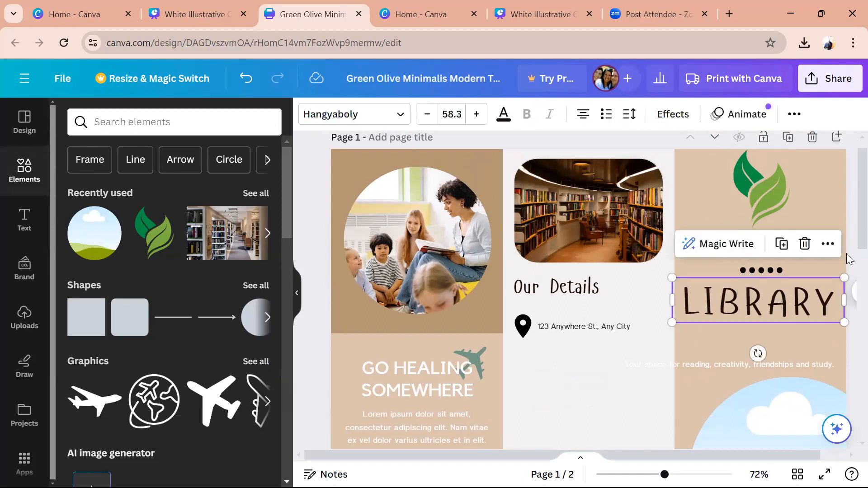
{"action": "scroll", "coordinate": [847, 253], "scroll_direction": "down", "scroll_amount": 3}
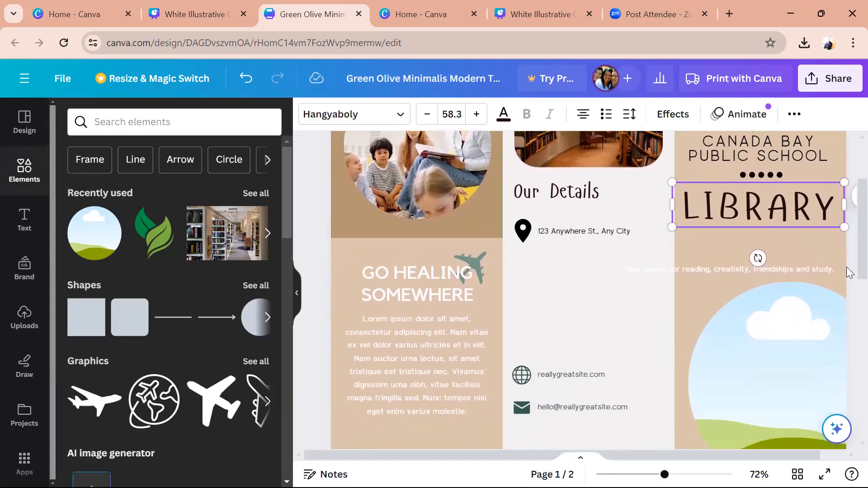
{"action": "left_click_drag", "start_coordinate": [763, 213], "coordinate": [763, 218]}
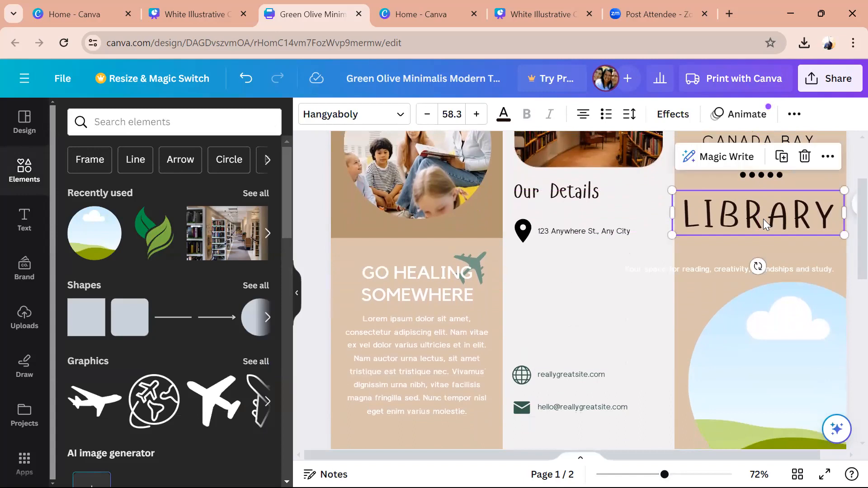
- Adjust the LIBRARY text box width from its left handle
{"action": "left_click_drag", "start_coordinate": [670, 211], "coordinate": [674, 212]}
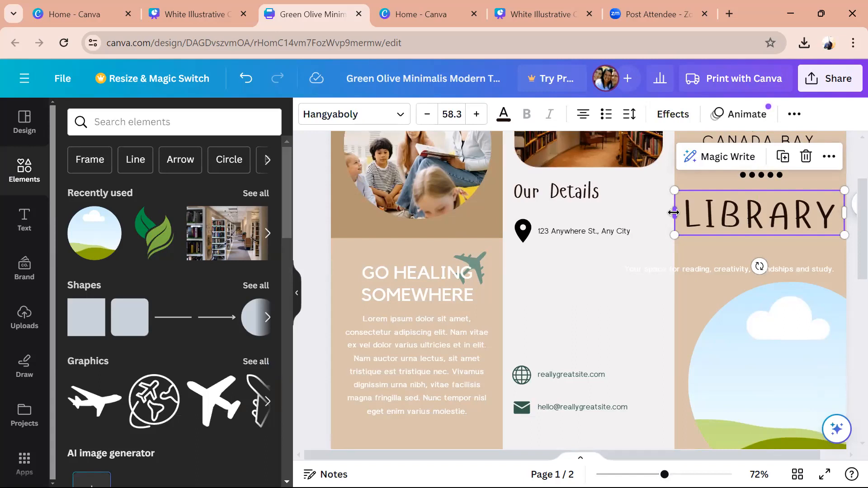
{"action": "left_click_drag", "start_coordinate": [674, 212], "coordinate": [673, 219]}
{"action": "scroll", "coordinate": [847, 230], "scroll_direction": "down", "scroll_amount": 2}
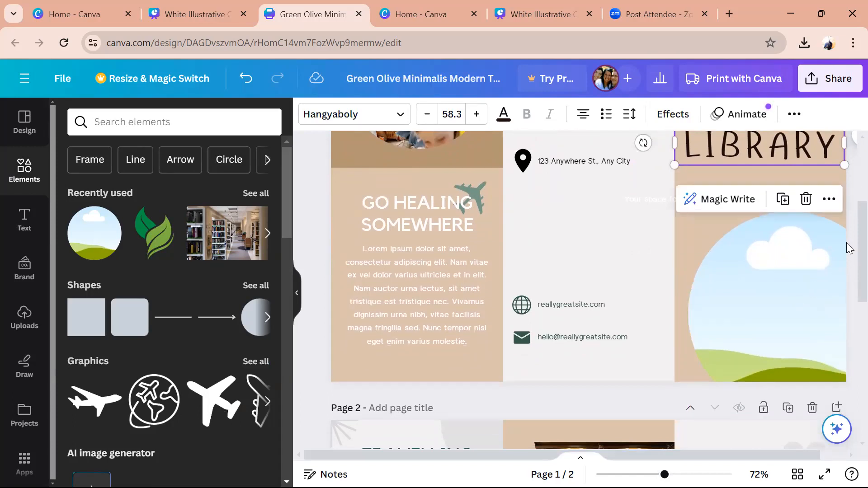
{"action": "scroll", "coordinate": [846, 242], "scroll_direction": "up", "scroll_amount": 3}
{"action": "scroll", "coordinate": [846, 203], "scroll_direction": "up", "scroll_amount": 1}
{"action": "scroll", "coordinate": [847, 215], "scroll_direction": "down", "scroll_amount": 2}
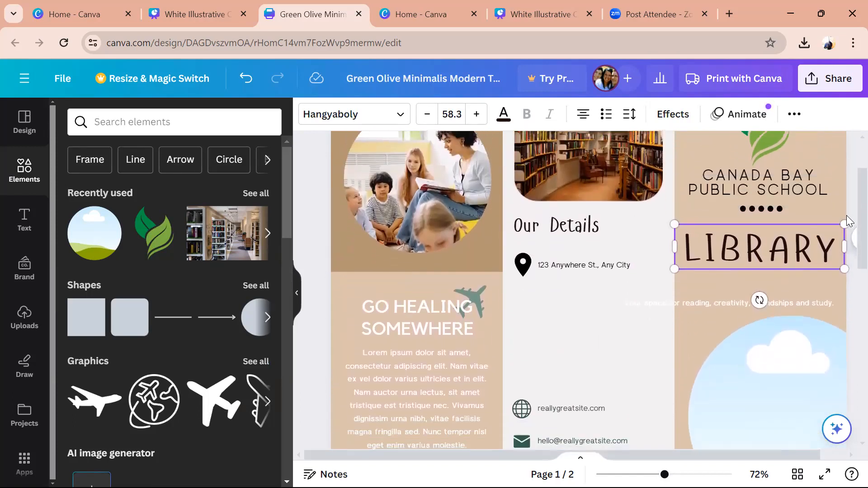
{"action": "left_click", "coordinate": [651, 325]}
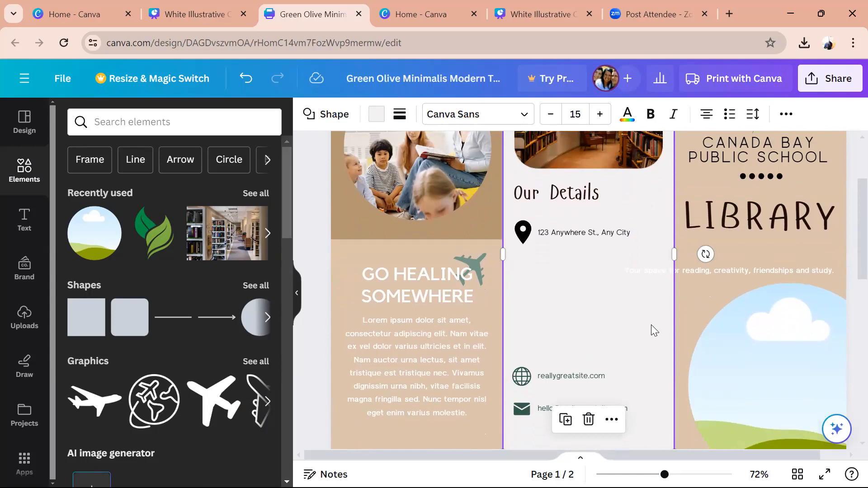
- Replace the round sky-and-hills picture on the cover with the library photo
{"action": "left_click", "coordinate": [818, 273]}
{"action": "left_click", "coordinate": [780, 370]}
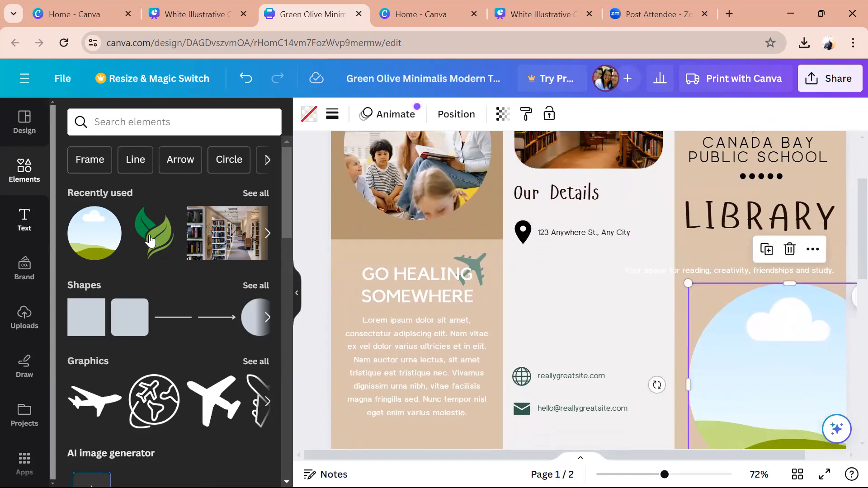
{"action": "left_click_drag", "start_coordinate": [221, 247], "coordinate": [742, 352]}
{"action": "left_click", "coordinate": [845, 229]}
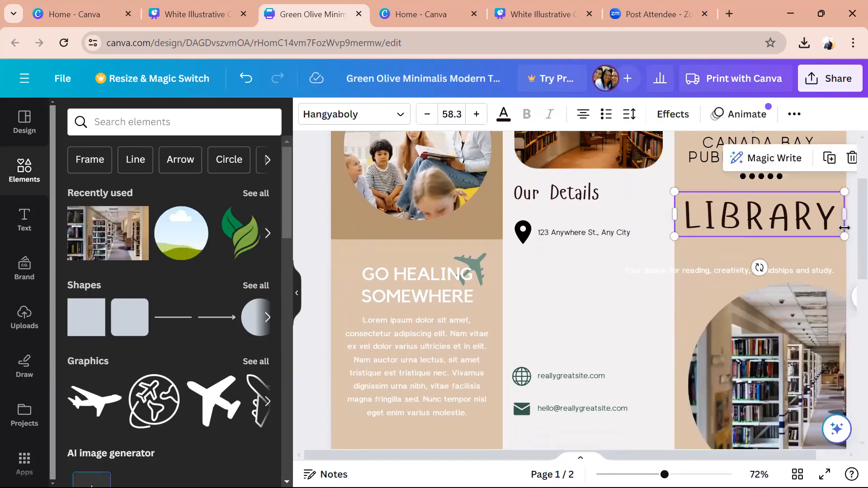
{"action": "left_click", "coordinate": [846, 258]}
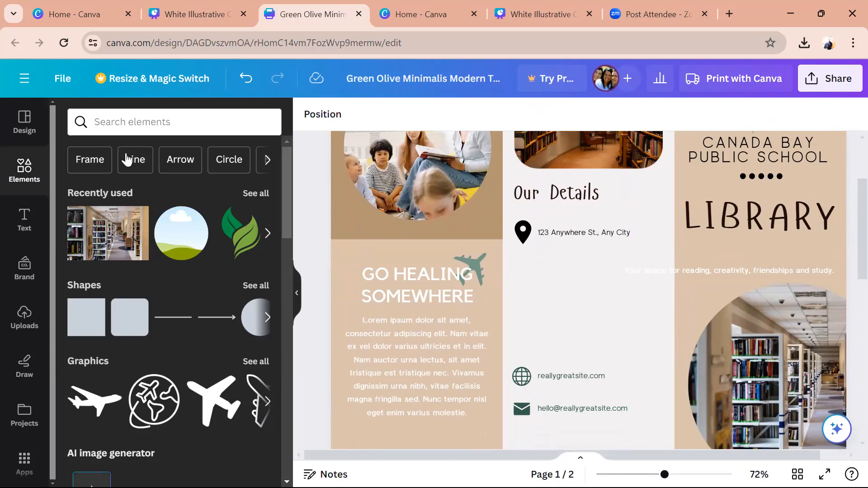
- Search elements for 'frame' and shift the round library photo up to meet the tagline
{"action": "left_click", "coordinate": [134, 122]}
{"action": "type", "text": "frame"}
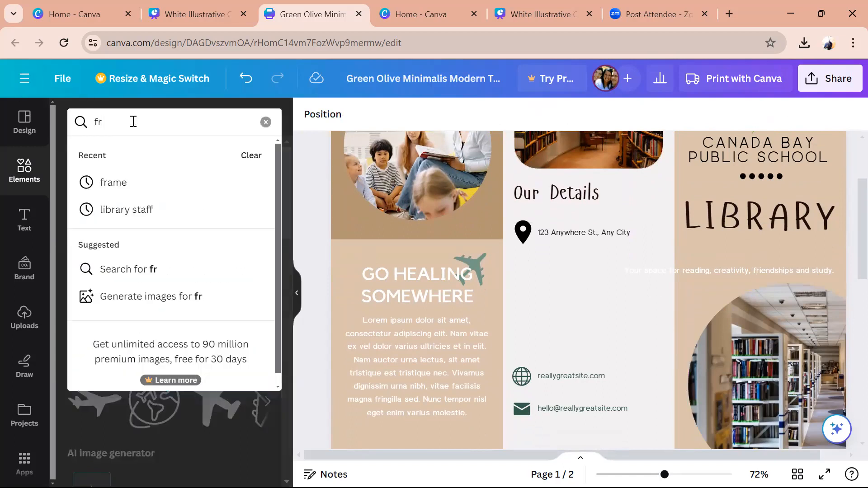
{"action": "key", "text": "Return"}
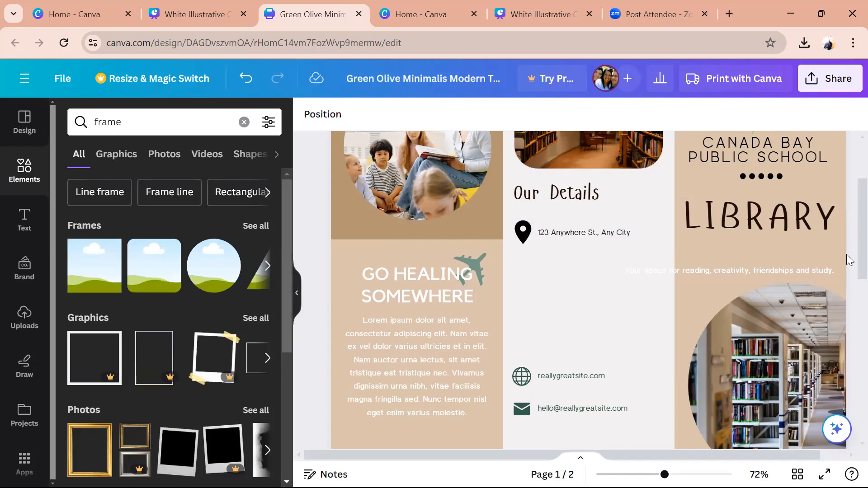
{"action": "scroll", "coordinate": [846, 262], "scroll_direction": "down", "scroll_amount": 2}
{"action": "scroll", "coordinate": [846, 276], "scroll_direction": "up", "scroll_amount": 1}
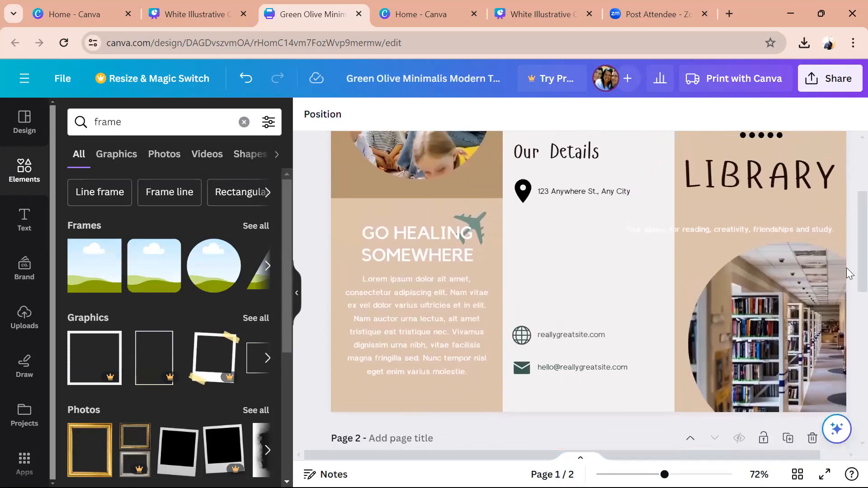
{"action": "scroll", "coordinate": [847, 265], "scroll_direction": "up", "scroll_amount": 1}
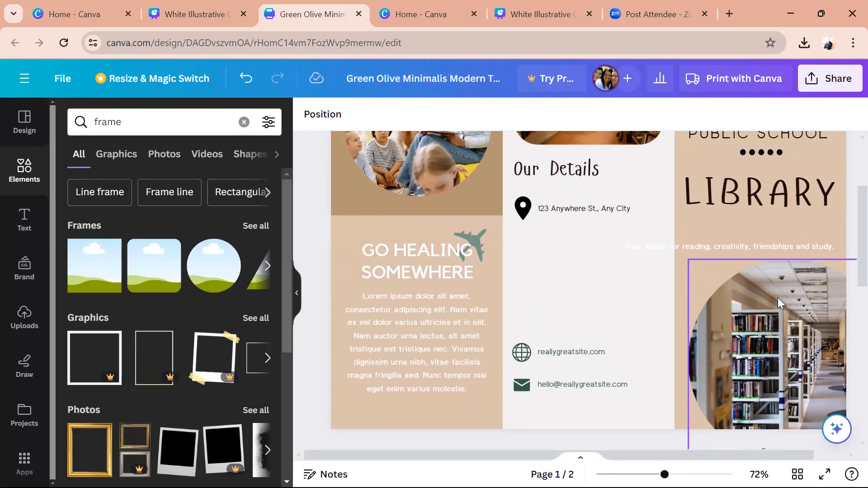
{"action": "left_click", "coordinate": [777, 298]}
{"action": "left_click_drag", "start_coordinate": [777, 297], "coordinate": [774, 283]}
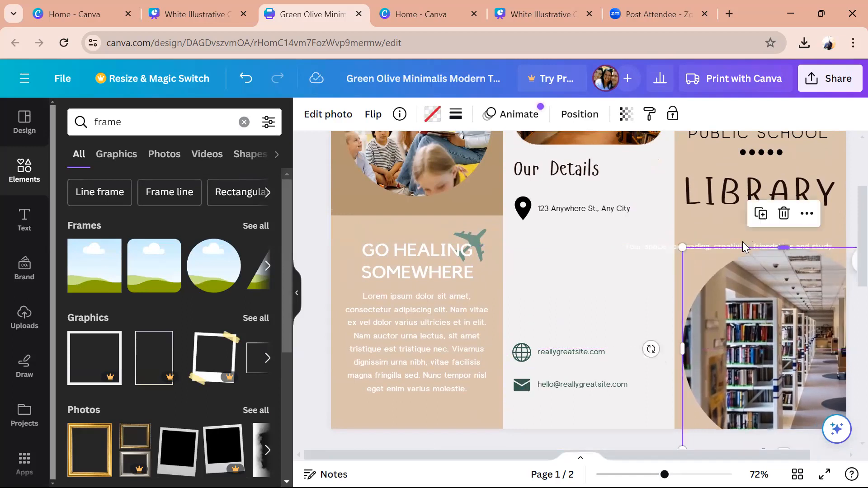
- Make the reading tagline black
{"action": "left_click", "coordinate": [710, 240]}
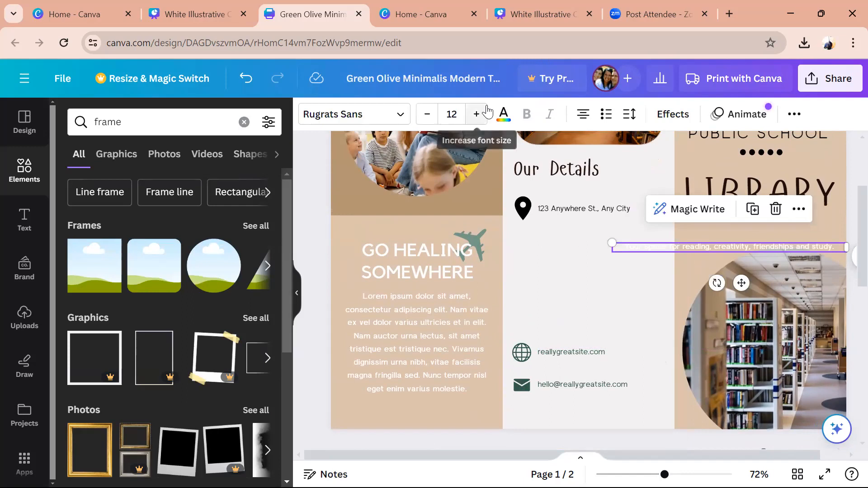
{"action": "left_click", "coordinate": [499, 117]}
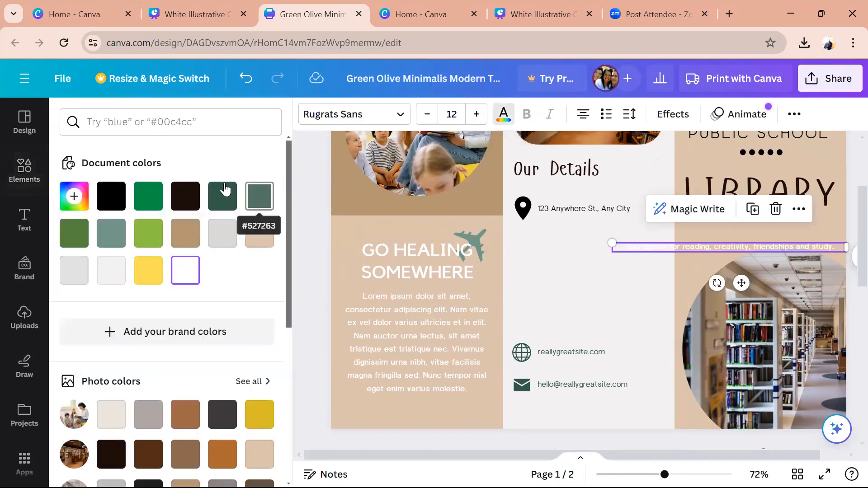
{"action": "left_click", "coordinate": [113, 195]}
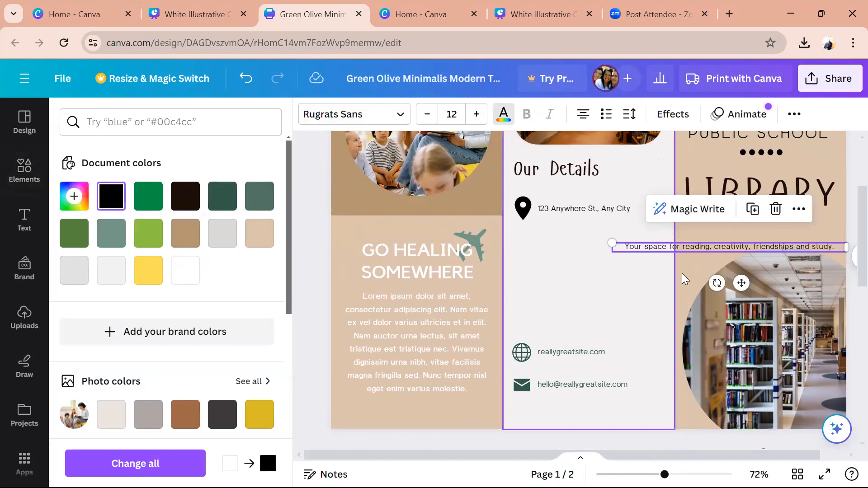
{"action": "left_click", "coordinate": [603, 297]}
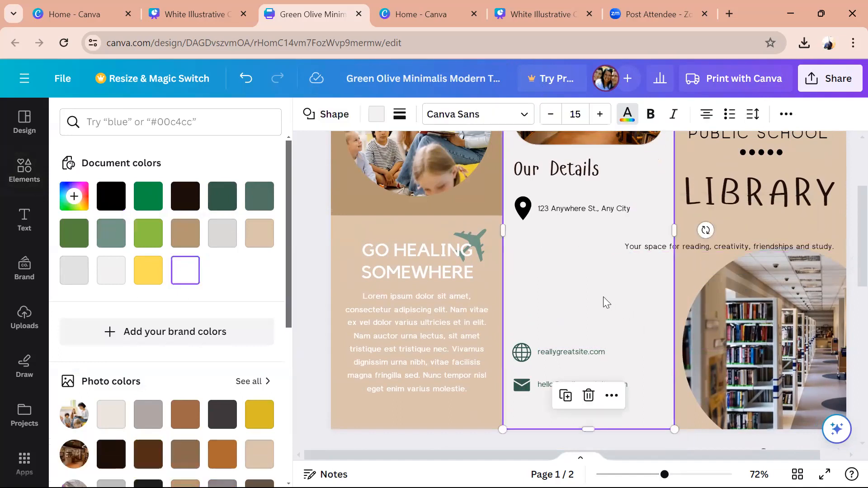
- Apply a Curve effect of 19 to the tagline and rotate it along the photo
{"action": "left_click", "coordinate": [726, 246]}
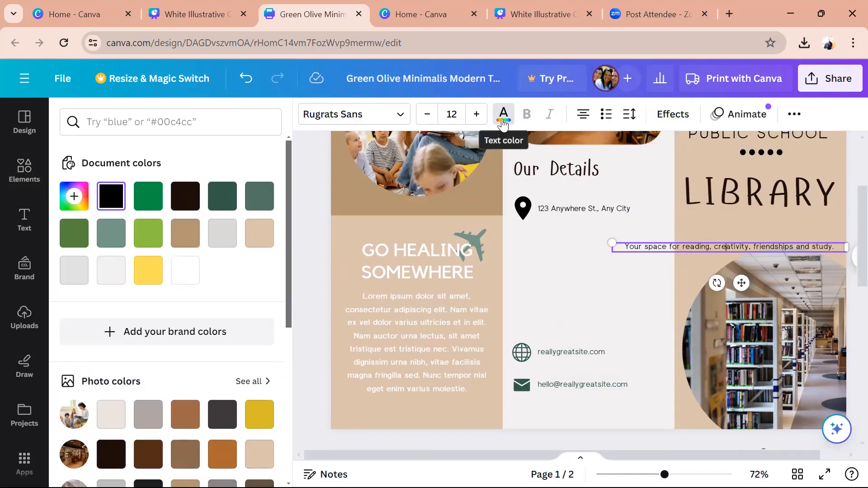
{"action": "left_click", "coordinate": [672, 116]}
{"action": "left_click_drag", "start_coordinate": [290, 288], "coordinate": [190, 400]}
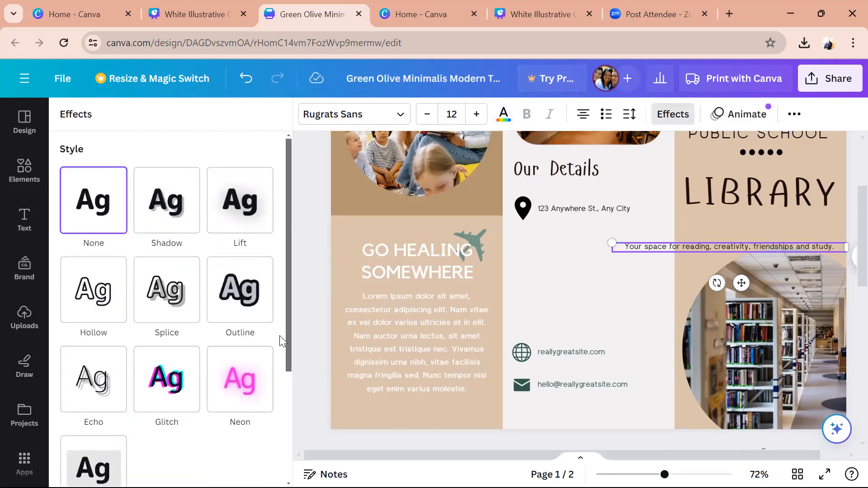
{"action": "left_click_drag", "start_coordinate": [287, 339], "coordinate": [276, 456]}
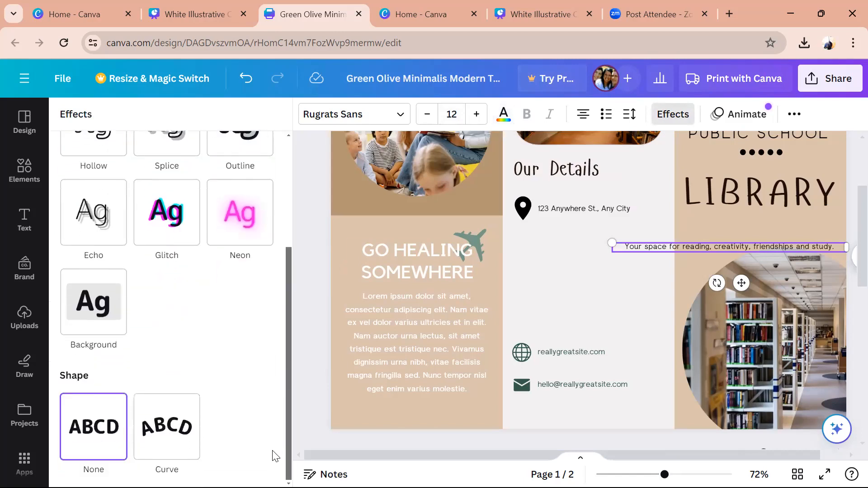
{"action": "left_click", "coordinate": [165, 444]}
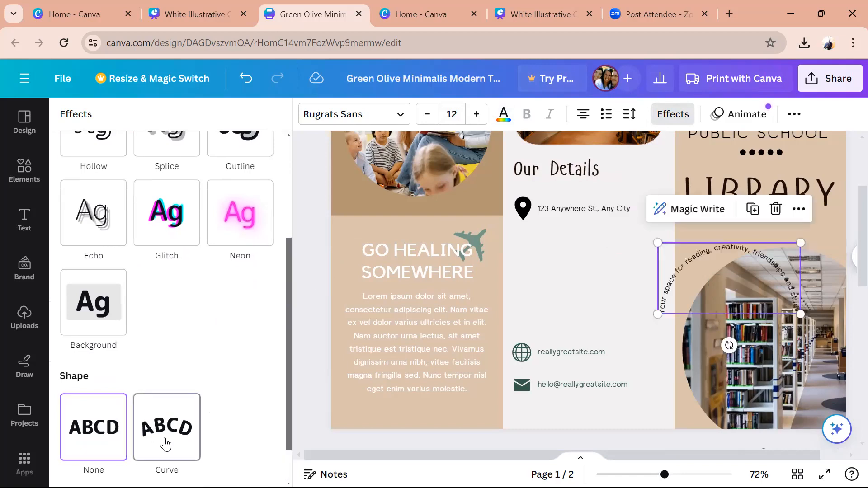
{"action": "left_click_drag", "start_coordinate": [730, 345], "coordinate": [773, 333]}
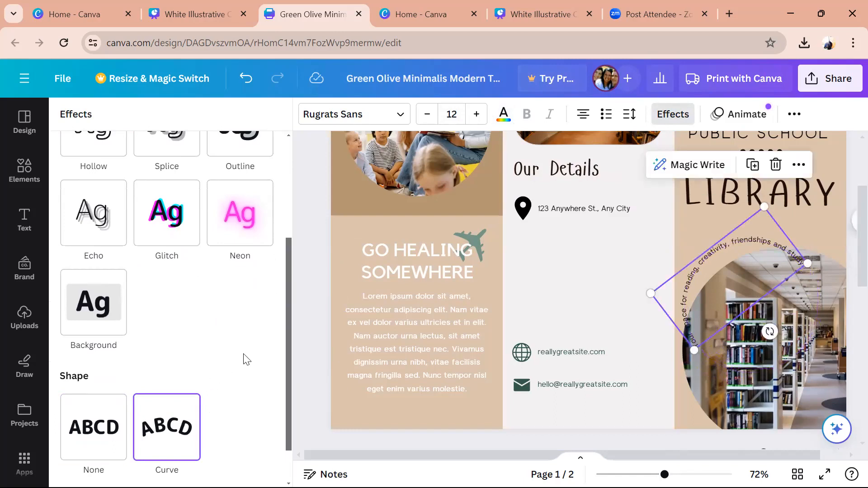
{"action": "scroll", "coordinate": [288, 442], "scroll_direction": "down", "scroll_amount": 2}
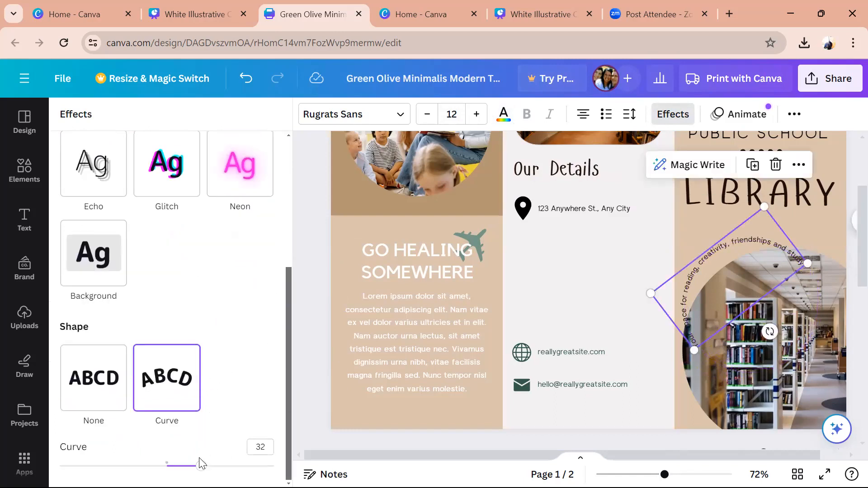
{"action": "mouse_move", "coordinate": [201, 466]}
{"action": "left_mouse_down"}
{"action": "mouse_move", "coordinate": [173, 466]}
{"action": "mouse_move", "coordinate": [186, 466]}
{"action": "left_mouse_up"}
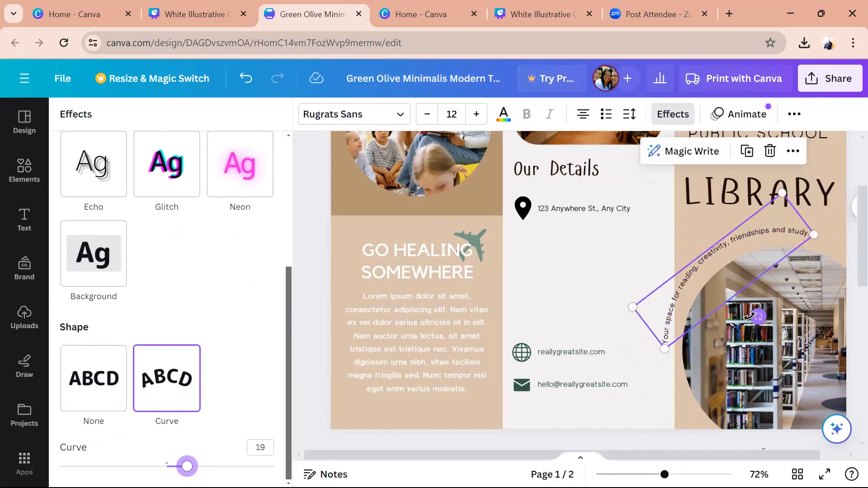
- Fit the curved tagline along the photo's upper-left rim, rotated to about -18°
{"action": "mouse_move", "coordinate": [758, 316]}
{"action": "left_mouse_down"}
{"action": "mouse_move", "coordinate": [776, 321]}
{"action": "mouse_move", "coordinate": [761, 327]}
{"action": "left_mouse_up"}
{"action": "left_click_drag", "start_coordinate": [729, 239], "coordinate": [749, 240]}
{"action": "left_click_drag", "start_coordinate": [773, 326], "coordinate": [765, 330]}
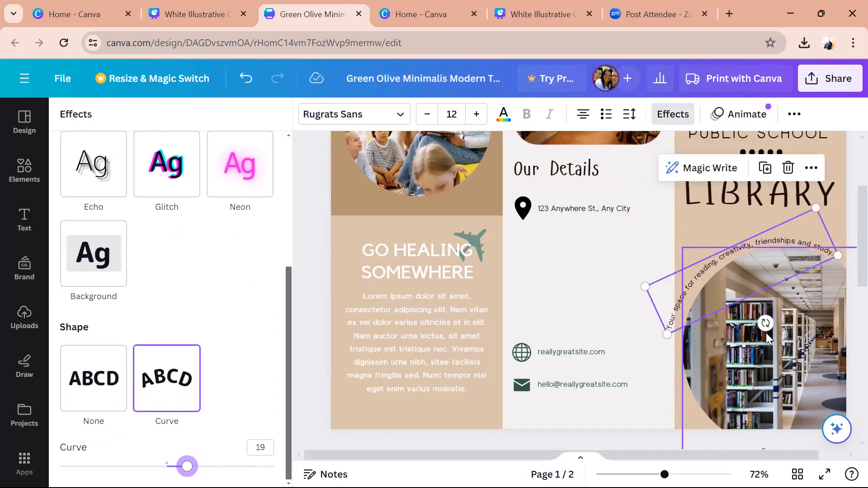
{"action": "left_click_drag", "start_coordinate": [640, 286], "coordinate": [650, 283]}
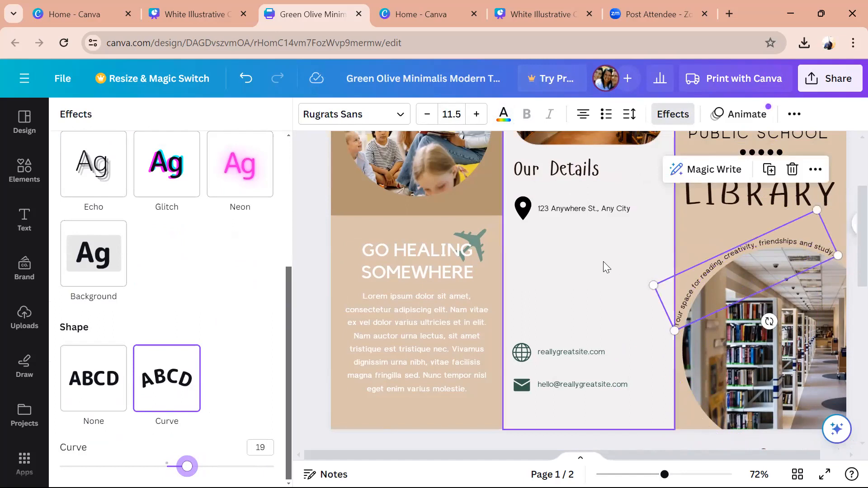
{"action": "left_click", "coordinate": [603, 261]}
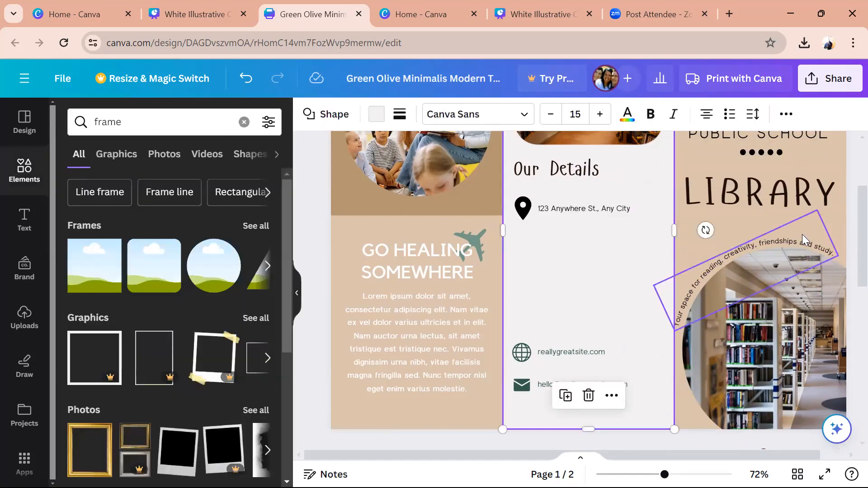
{"action": "left_click_drag", "start_coordinate": [808, 246], "coordinate": [810, 238]}
{"action": "mouse_move", "coordinate": [774, 316]}
{"action": "left_mouse_down"}
{"action": "mouse_move", "coordinate": [769, 323]}
{"action": "mouse_move", "coordinate": [772, 317]}
{"action": "left_mouse_up"}
{"action": "left_click", "coordinate": [597, 263]}
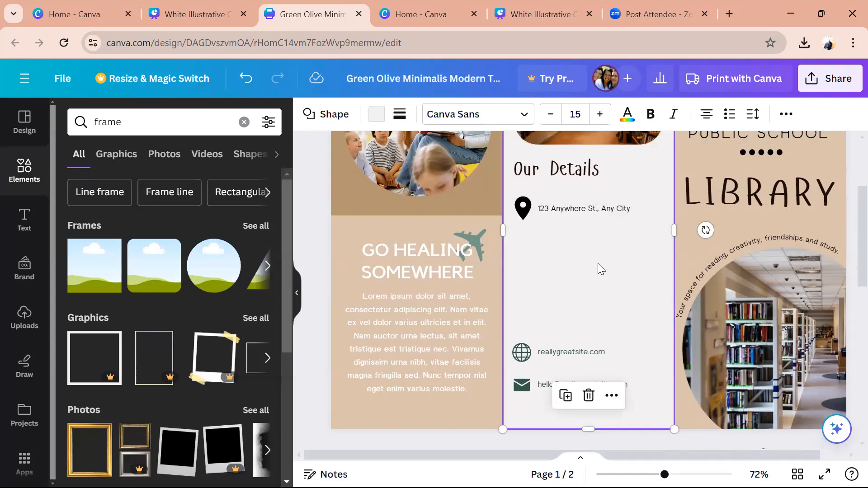
- Nudge the LIBRARY heading and the dotted divider slightly lower
{"action": "left_click", "coordinate": [767, 199]}
{"action": "left_click_drag", "start_coordinate": [767, 200], "coordinate": [769, 207]}
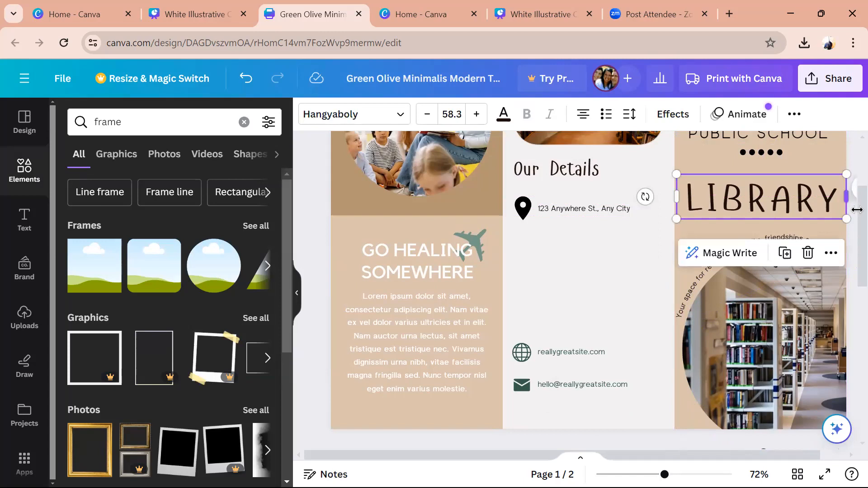
{"action": "scroll", "coordinate": [846, 192], "scroll_direction": "up", "scroll_amount": 3}
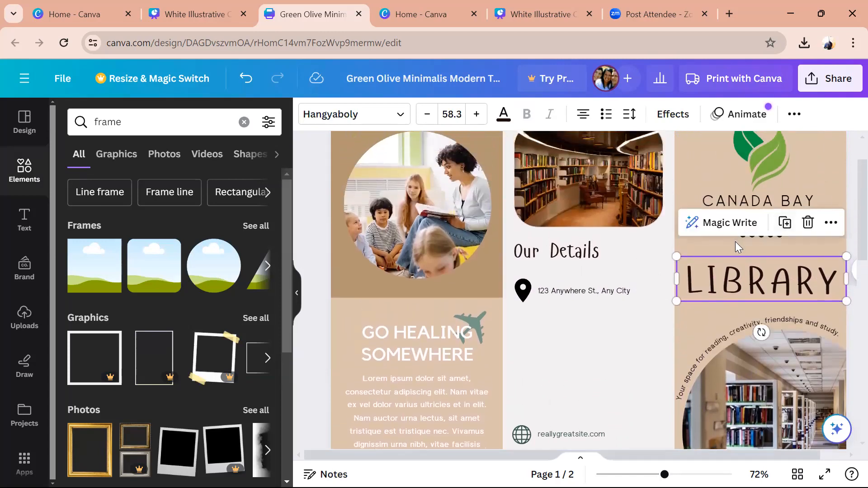
{"action": "left_click", "coordinate": [750, 237]}
{"action": "left_click_drag", "start_coordinate": [751, 238], "coordinate": [751, 241]}
- Scroll down to page 2 of the brochure
{"action": "scroll", "coordinate": [848, 245], "scroll_direction": "down", "scroll_amount": 3}
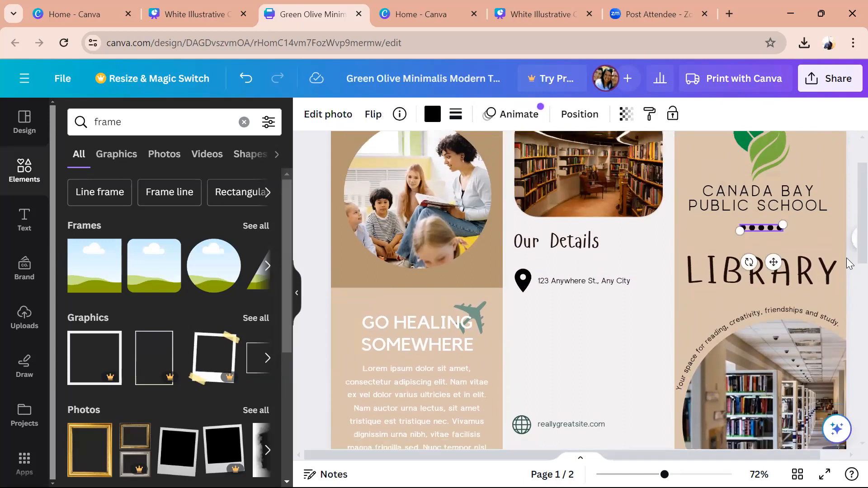
{"action": "scroll", "coordinate": [849, 224], "scroll_direction": "up", "scroll_amount": 3}
{"action": "scroll", "coordinate": [849, 225], "scroll_direction": "up", "scroll_amount": 2}
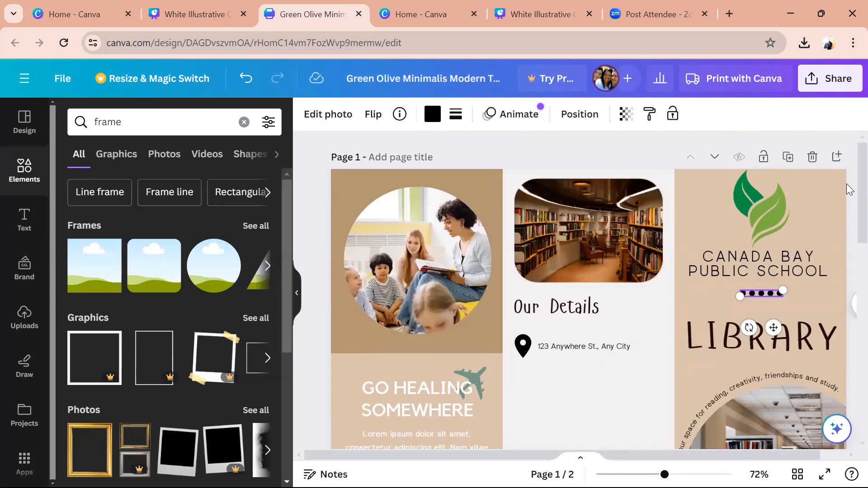
{"action": "scroll", "coordinate": [848, 244], "scroll_direction": "down", "scroll_amount": 4}
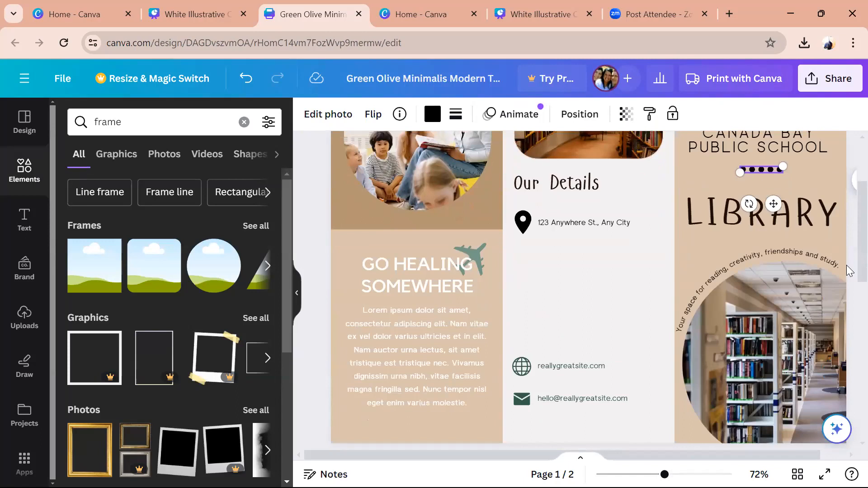
{"action": "scroll", "coordinate": [849, 246], "scroll_direction": "up", "scroll_amount": 2}
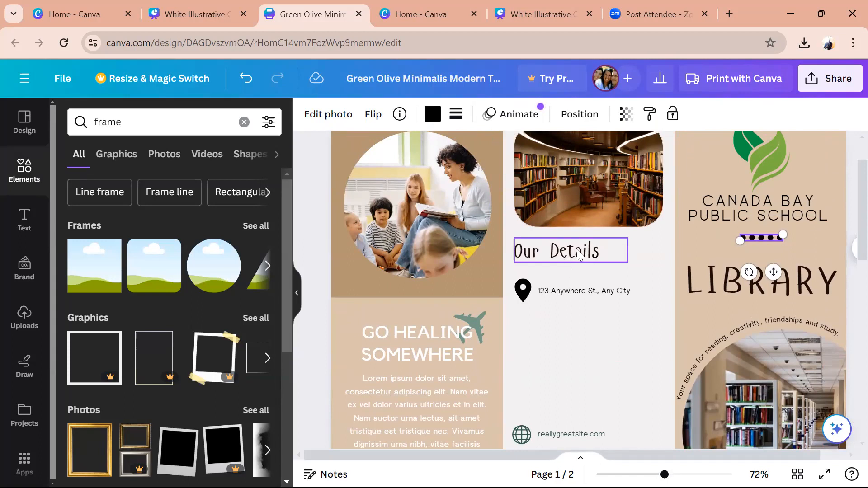
{"action": "scroll", "coordinate": [848, 189], "scroll_direction": "down", "scroll_amount": 8}
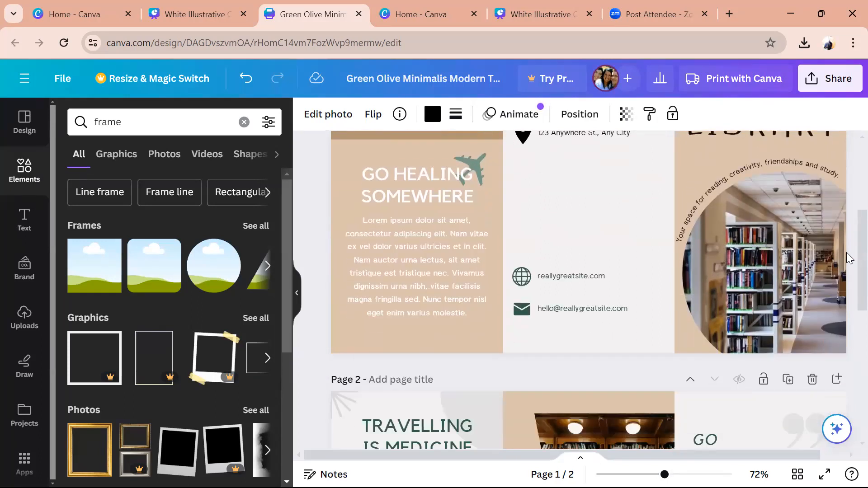
{"action": "scroll", "coordinate": [848, 340], "scroll_direction": "down", "scroll_amount": 3}
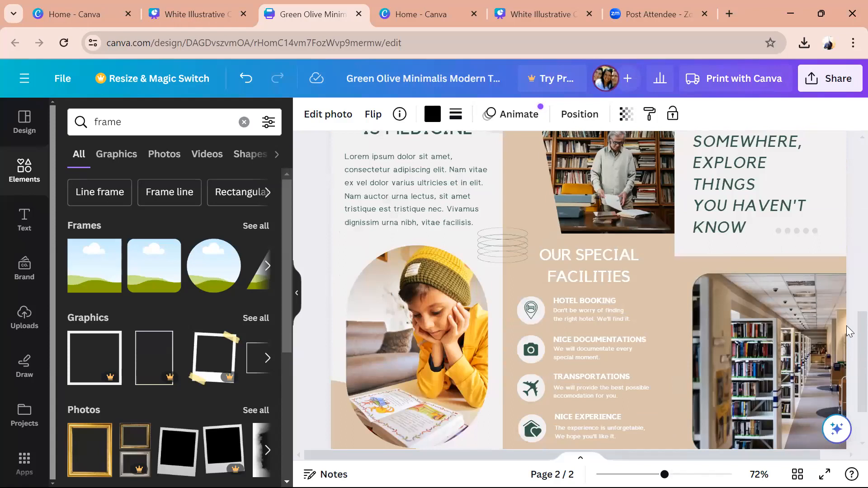
{"action": "scroll", "coordinate": [848, 331], "scroll_direction": "up", "scroll_amount": 5}
- Change the TRAVELLING IS MEDICINE heading to 'MEET THE LIBRARY TEAM' in Hangyaboly, breaking before LIBRARY
{"action": "left_click", "coordinate": [415, 339]}
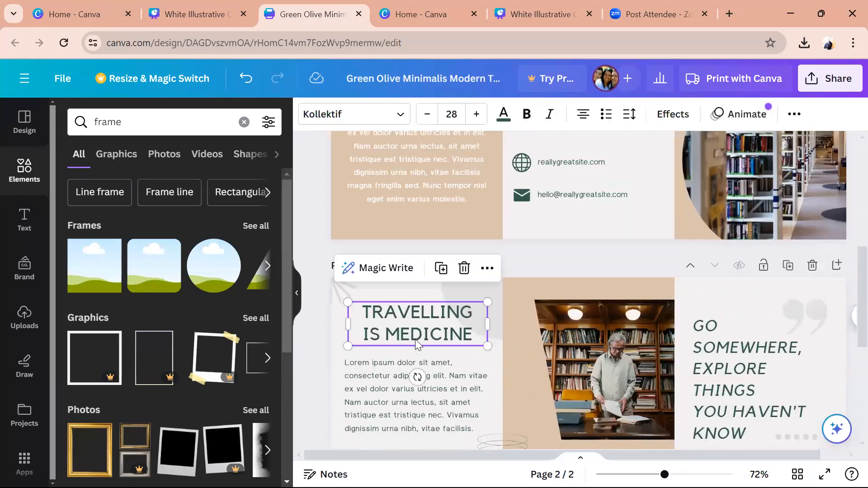
{"action": "left_click", "coordinate": [415, 339]}
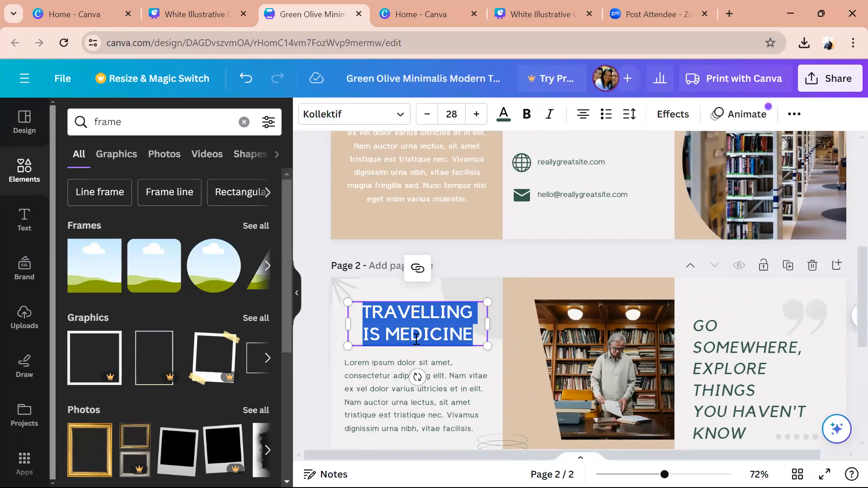
{"action": "left_click", "coordinate": [359, 114]}
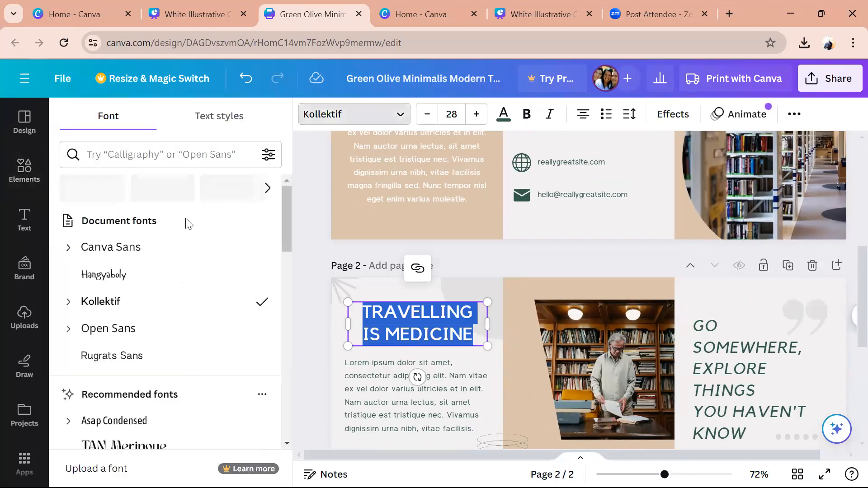
{"action": "left_click", "coordinate": [165, 273]}
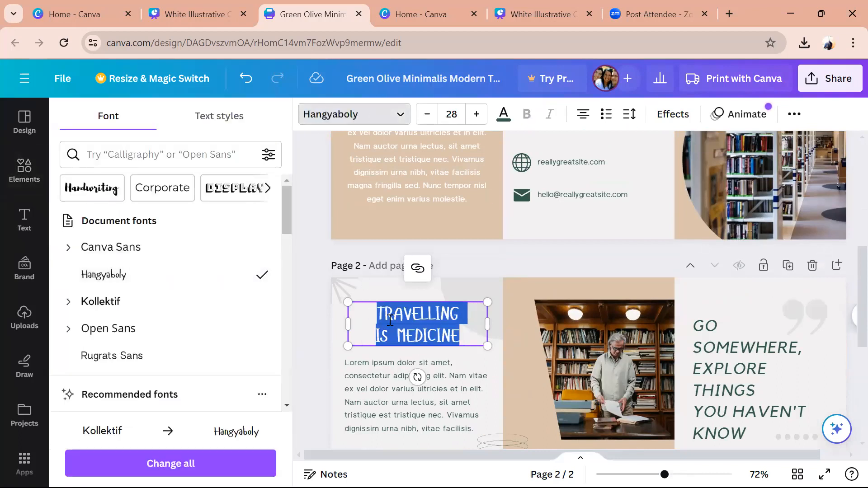
{"action": "type", "text": "M"}
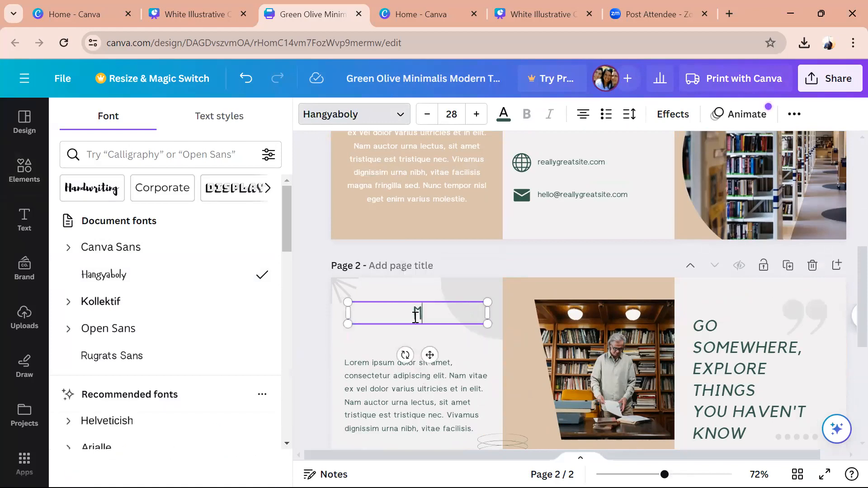
{"action": "type", "text": "EET OUR TEAM"}
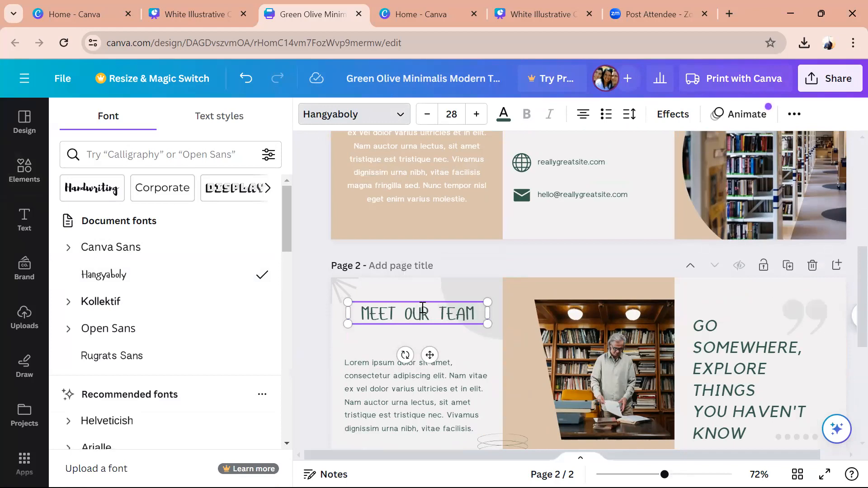
{"action": "key", "text": "BackSpace"}
{"action": "key", "text": "BackSpace"}
{"action": "key", "text": "BackSpace"}
{"action": "type", "text": "THE "}
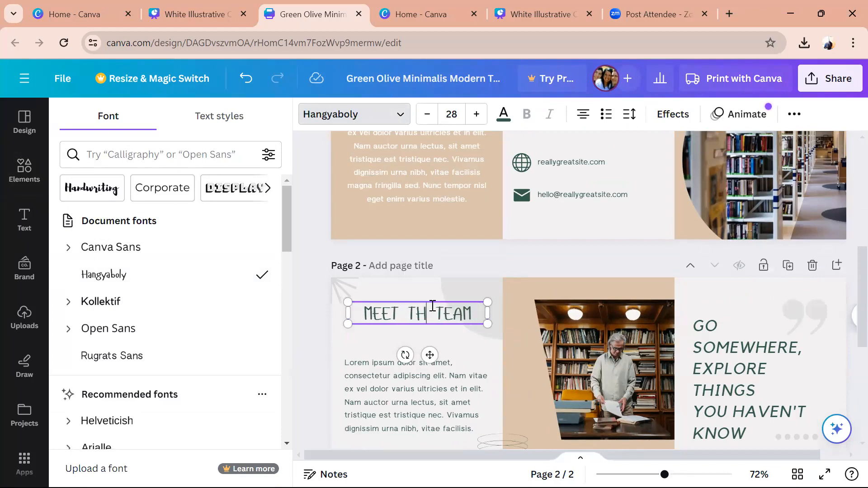
{"action": "type", "text": "LIBRARY"}
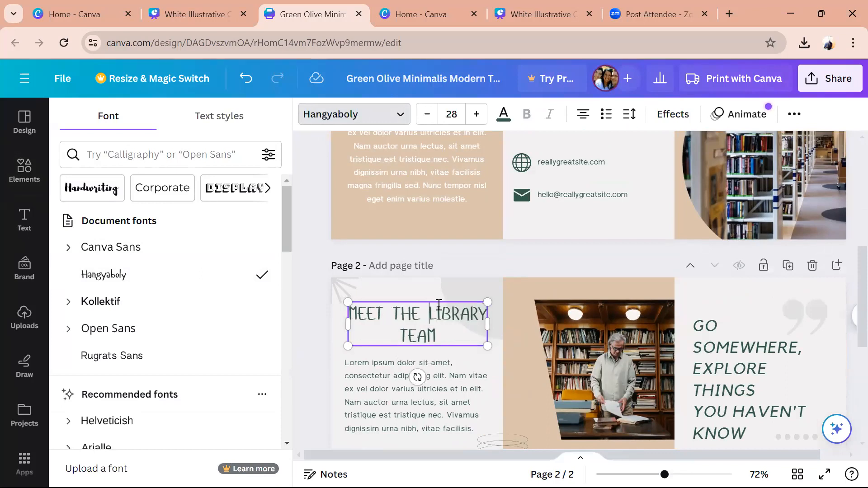
{"action": "key", "text": "Return"}
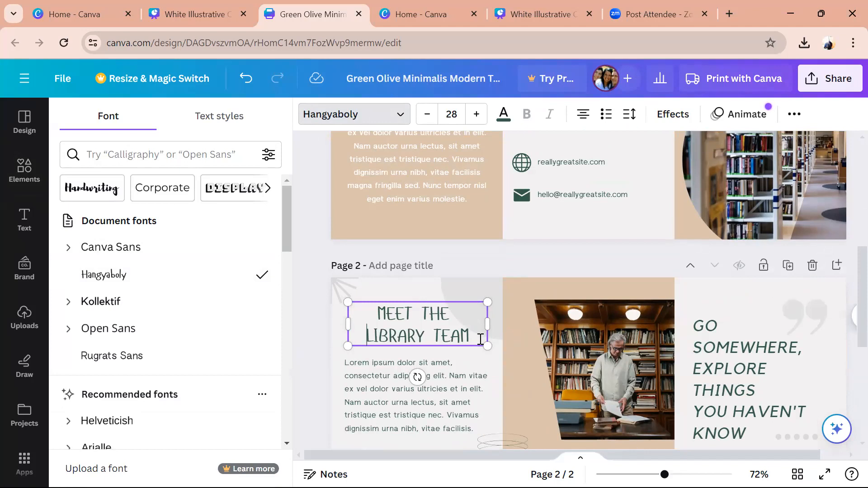
- Set the heading's line spacing to 1.02 and scale it up to size 37.1
{"action": "left_click_drag", "start_coordinate": [445, 337], "coordinate": [357, 320]}
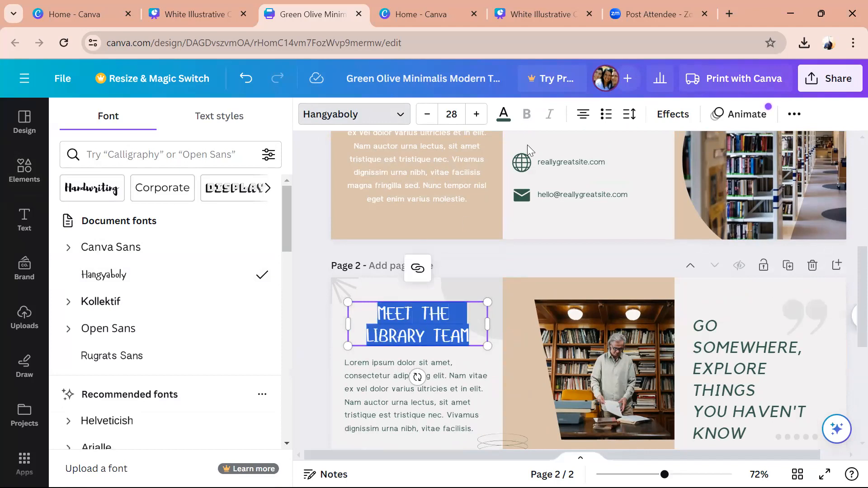
{"action": "left_click", "coordinate": [634, 115]}
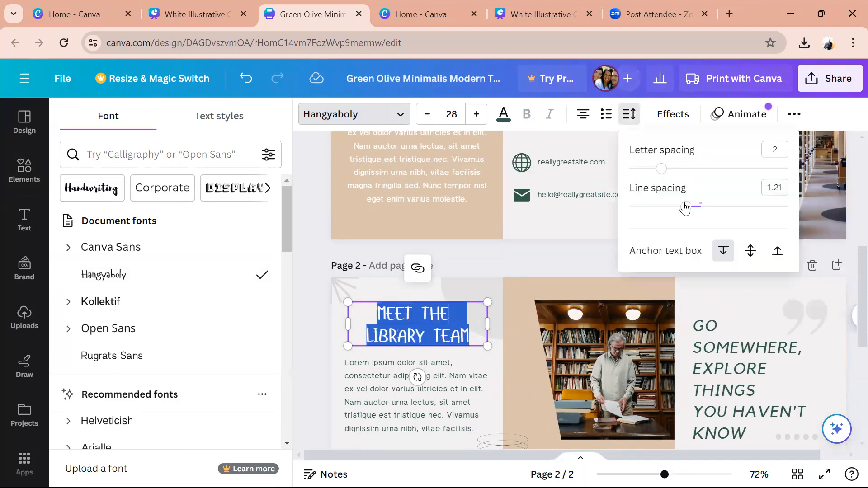
{"action": "left_click_drag", "start_coordinate": [685, 208], "coordinate": [672, 208]}
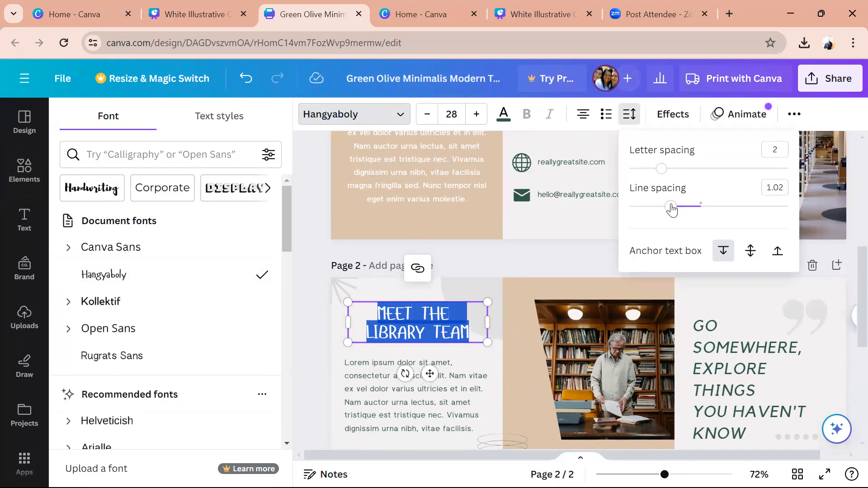
{"action": "left_click_drag", "start_coordinate": [350, 341], "coordinate": [325, 363]}
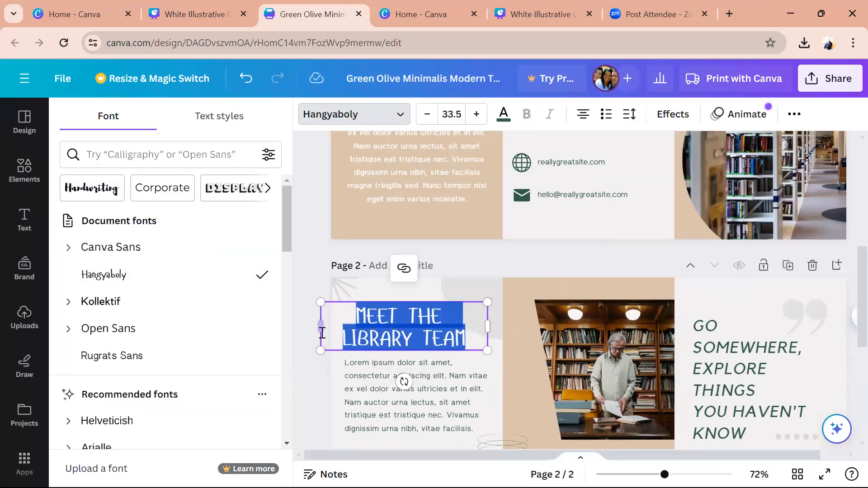
{"action": "left_click", "coordinate": [338, 330]}
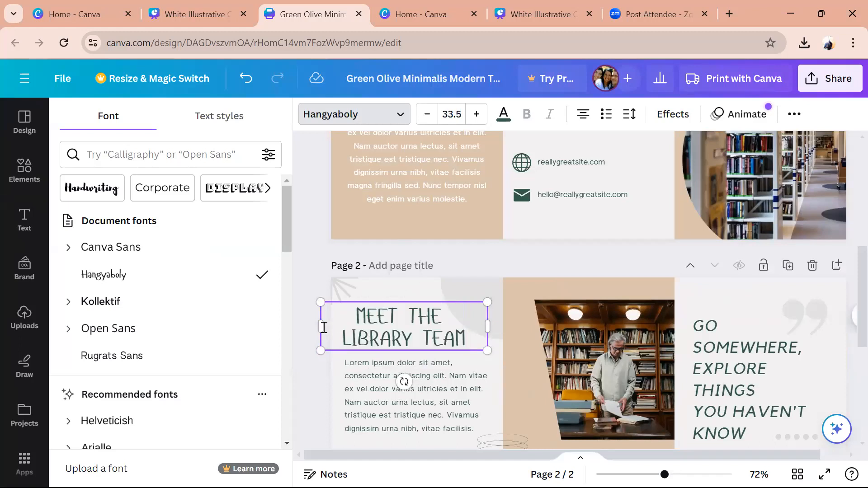
{"action": "left_click_drag", "start_coordinate": [329, 324], "coordinate": [344, 325]}
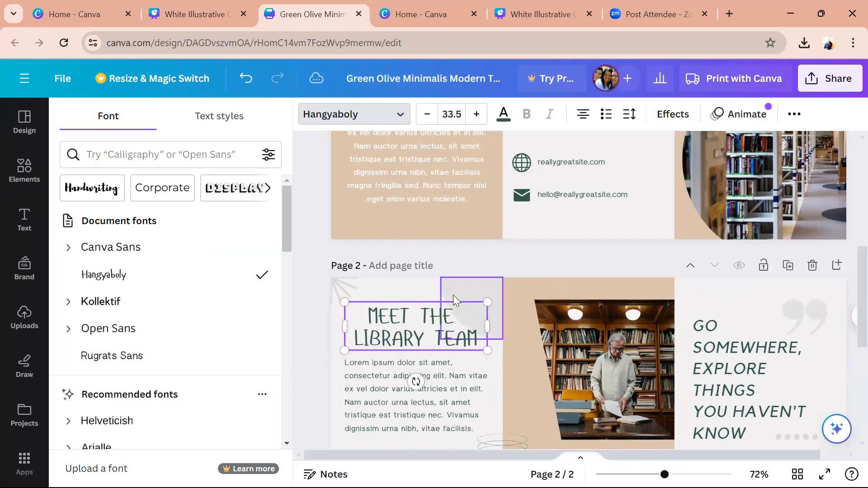
{"action": "left_click_drag", "start_coordinate": [492, 297], "coordinate": [506, 293]}
{"action": "left_click", "coordinate": [326, 335]}
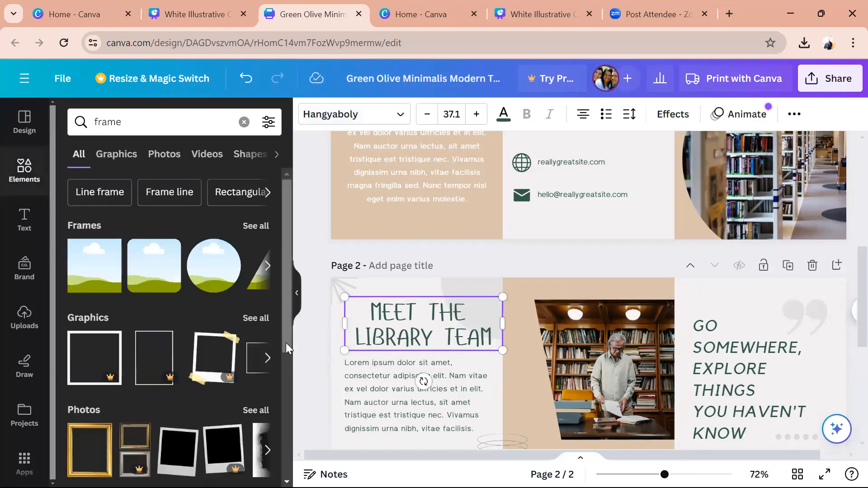
- Move the MEET THE LIBRARY TEAM heading slightly left and up to the centre guide
{"action": "left_click", "coordinate": [311, 336]}
{"action": "left_click", "coordinate": [399, 326]}
{"action": "left_click_drag", "start_coordinate": [400, 326], "coordinate": [439, 313]}
- Change the heading's text colour from dark green to black
{"action": "left_click", "coordinate": [310, 338]}
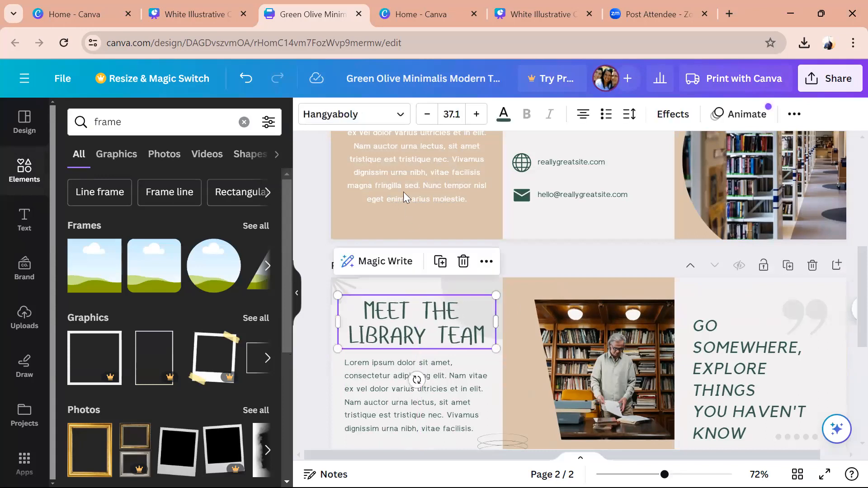
{"action": "left_click", "coordinate": [503, 114]}
{"action": "left_click", "coordinate": [111, 196]}
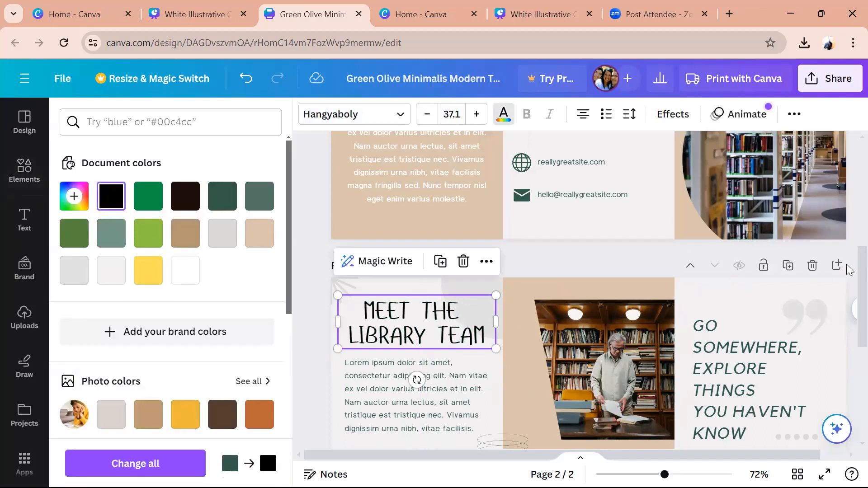
{"action": "scroll", "coordinate": [849, 277], "scroll_direction": "down", "scroll_amount": 3}
{"action": "left_click", "coordinate": [453, 276]}
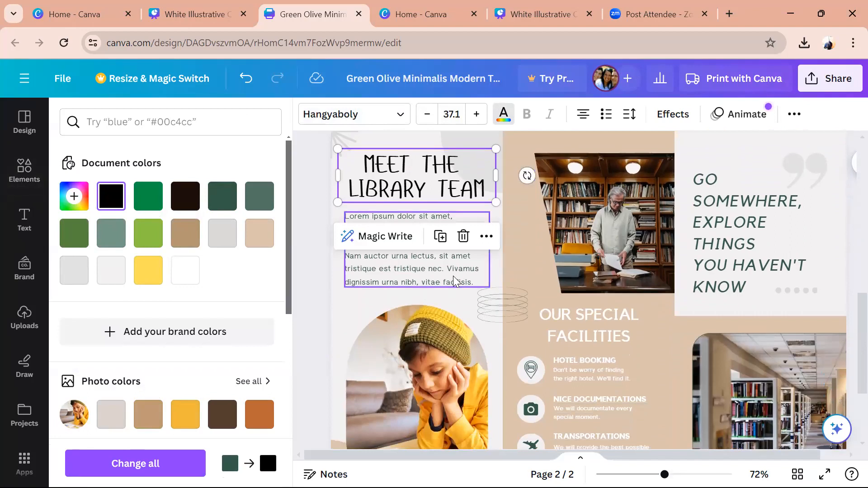
- Delete the body text below the heading, the child photo and its empty arch frame
{"action": "key", "text": "Delete"}
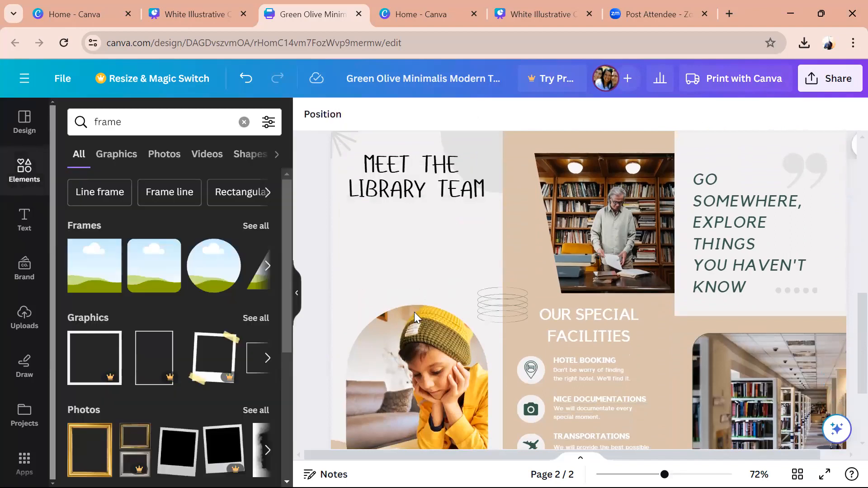
{"action": "left_click", "coordinate": [397, 365]}
{"action": "key", "text": "Delete"}
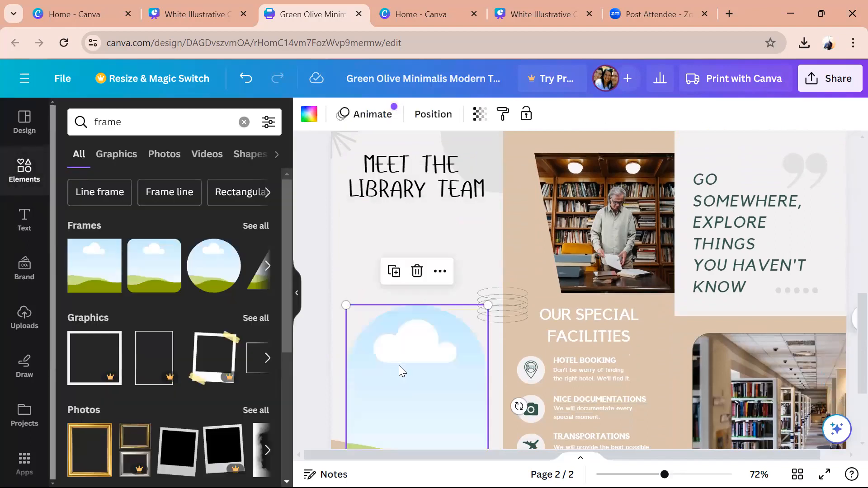
{"action": "key", "text": "Delete"}
- Delete the small wavy-lines graphic and the beige quarter-circle at the bottom left
{"action": "left_click", "coordinate": [500, 290]}
{"action": "key", "text": "Delete"}
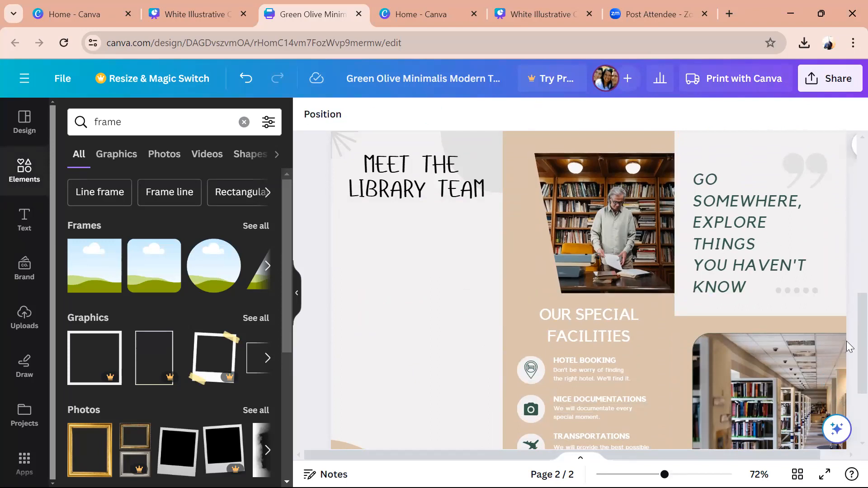
{"action": "scroll", "coordinate": [846, 341], "scroll_direction": "down", "scroll_amount": 3}
{"action": "scroll", "coordinate": [846, 375], "scroll_direction": "up", "scroll_amount": 4}
{"action": "scroll", "coordinate": [846, 341], "scroll_direction": "down", "scroll_amount": 4}
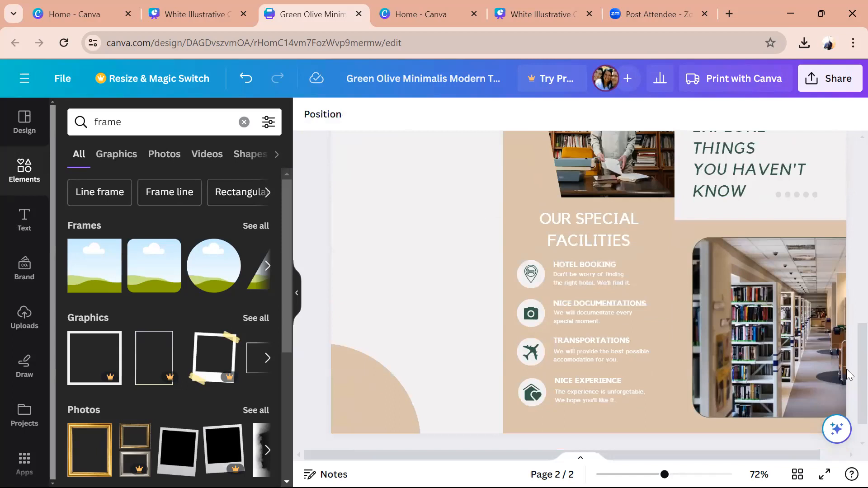
{"action": "left_click", "coordinate": [374, 377]}
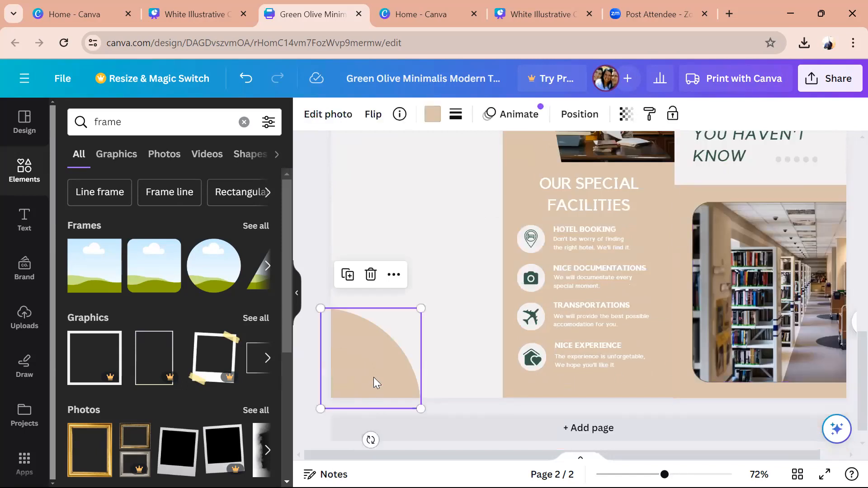
{"action": "key", "text": "Delete"}
{"action": "scroll", "coordinate": [847, 284], "scroll_direction": "up", "scroll_amount": 6}
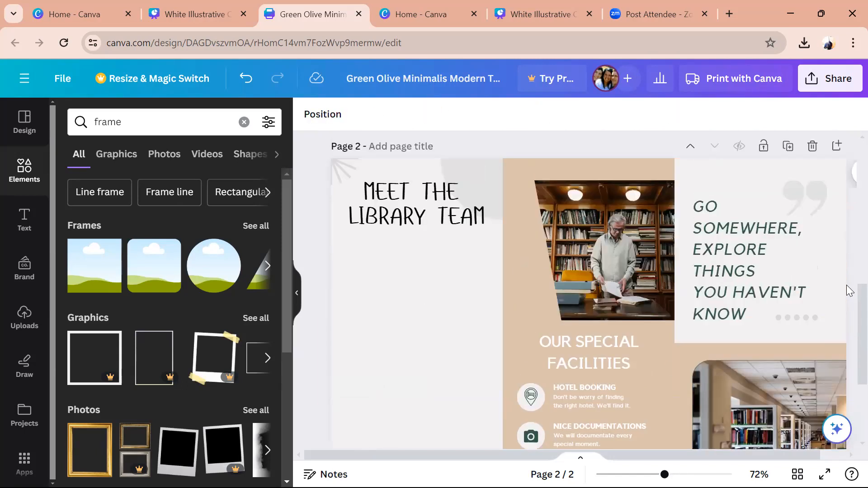
{"action": "scroll", "coordinate": [847, 326], "scroll_direction": "down", "scroll_amount": 5}
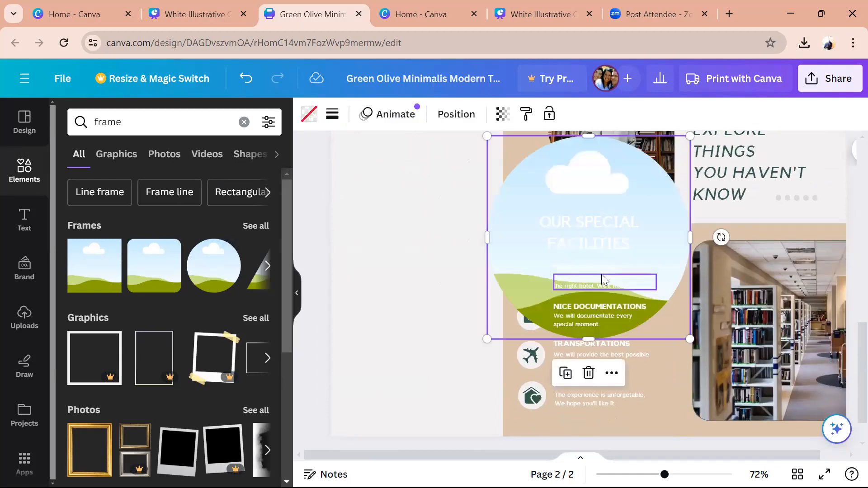
- Centre the new circle frame in the left panel and shrink it to a small size
{"action": "left_click_drag", "start_coordinate": [610, 194], "coordinate": [446, 184]}
{"action": "mouse_move", "coordinate": [664, 474]}
{"action": "left_mouse_down"}
{"action": "mouse_move", "coordinate": [636, 474]}
{"action": "mouse_move", "coordinate": [656, 475]}
{"action": "left_mouse_up"}
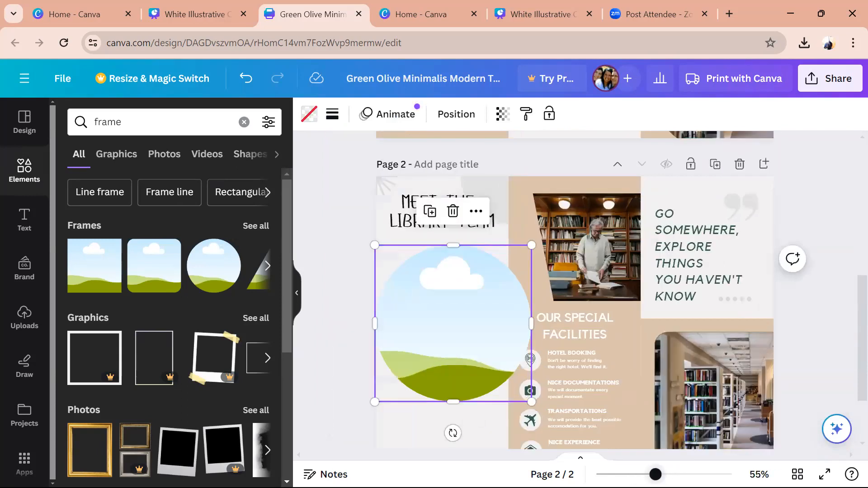
{"action": "left_click_drag", "start_coordinate": [531, 402], "coordinate": [418, 309]}
{"action": "left_click_drag", "start_coordinate": [408, 279], "coordinate": [414, 289]}
- Add a second circle frame below the first and size it to match
{"action": "left_click", "coordinate": [201, 275]}
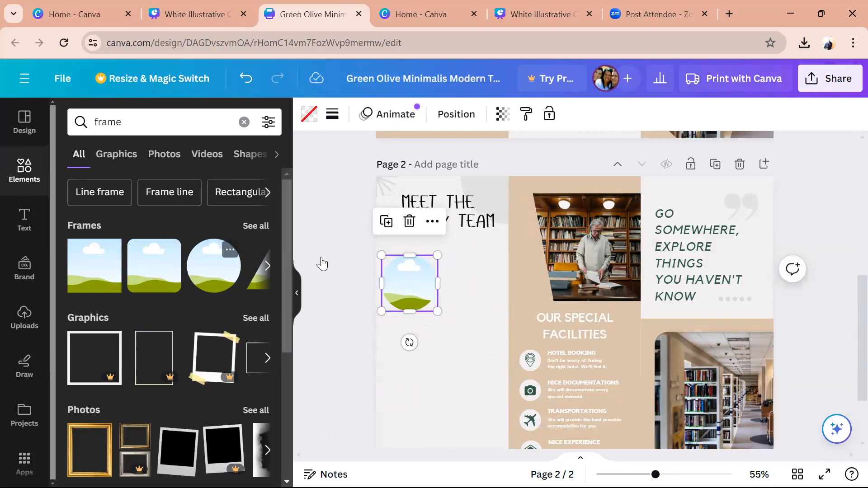
{"action": "left_click", "coordinate": [589, 352]}
{"action": "left_click_drag", "start_coordinate": [588, 352], "coordinate": [583, 351]}
{"action": "left_click", "coordinate": [614, 279]}
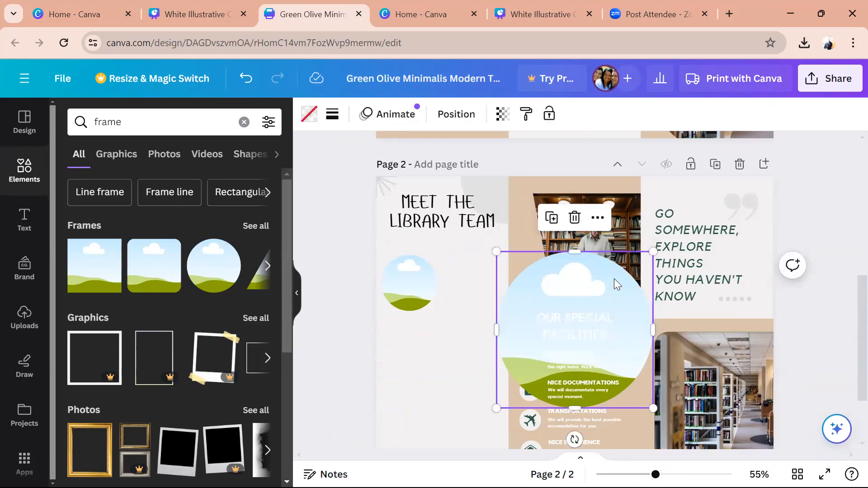
{"action": "left_click_drag", "start_coordinate": [539, 312], "coordinate": [487, 339]}
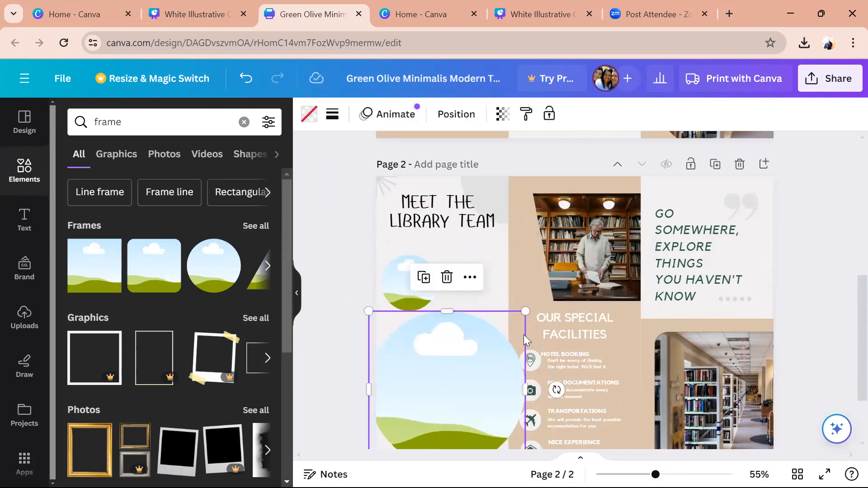
{"action": "left_click_drag", "start_coordinate": [526, 311], "coordinate": [409, 333]}
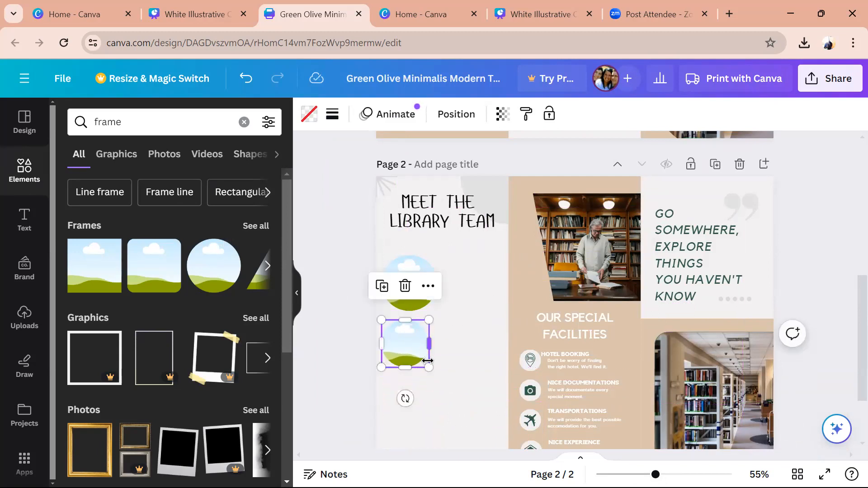
{"action": "left_click_drag", "start_coordinate": [427, 367], "coordinate": [430, 378]}
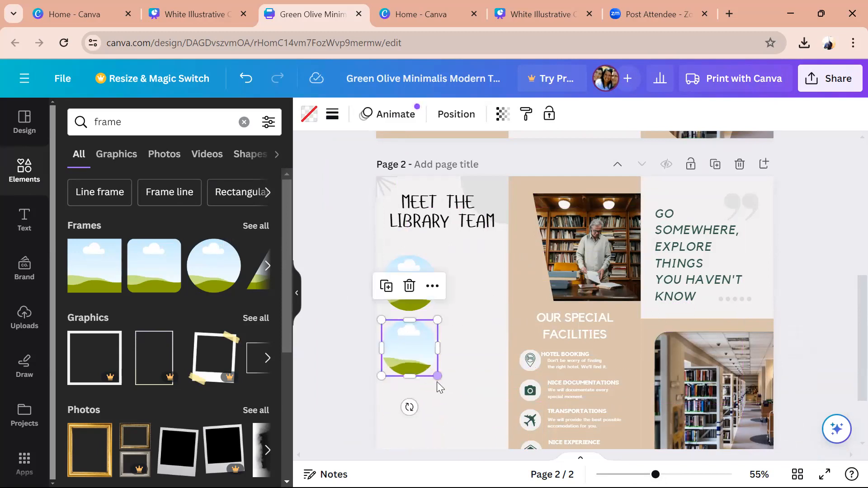
{"action": "left_click", "coordinate": [469, 378]}
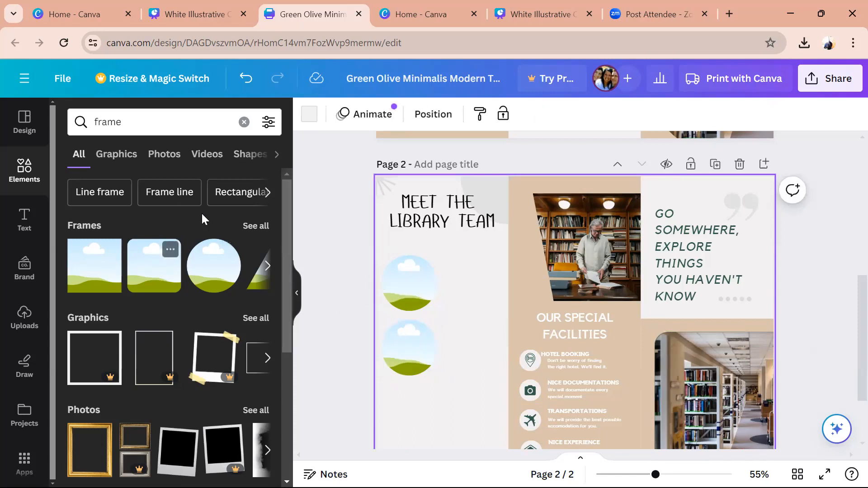
- Add a third circle frame at the lower left and shrink it
{"action": "left_click", "coordinate": [214, 266]}
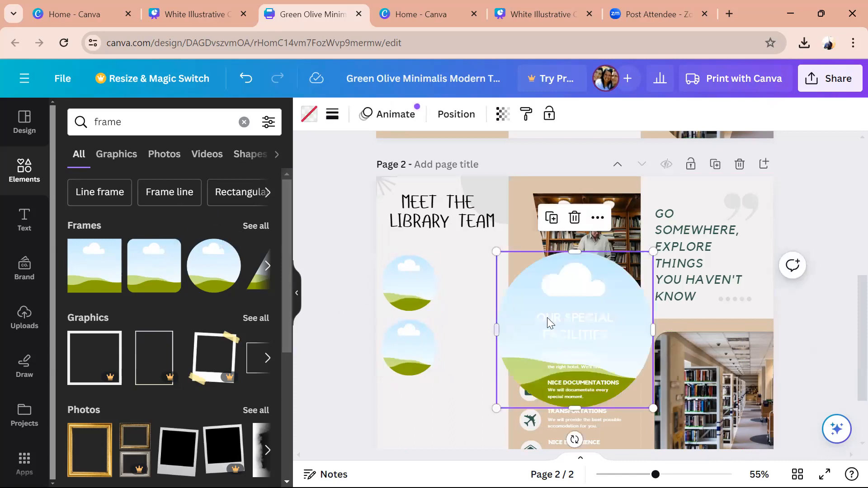
{"action": "left_click_drag", "start_coordinate": [439, 384], "coordinate": [377, 432]}
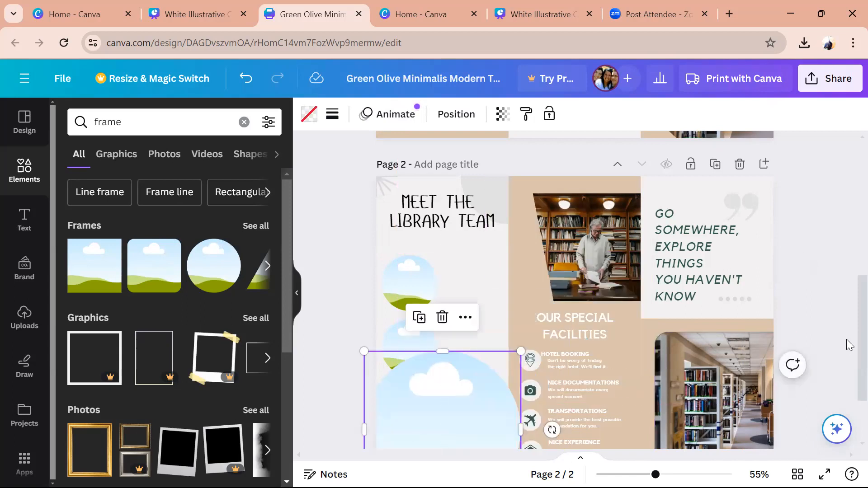
{"action": "scroll", "coordinate": [849, 344], "scroll_direction": "down", "scroll_amount": 2}
{"action": "left_click_drag", "start_coordinate": [520, 412], "coordinate": [411, 333]}
- Move the three circle frames up to even their spacing and align them vertically
{"action": "left_click_drag", "start_coordinate": [409, 205], "coordinate": [408, 186]}
{"action": "left_click", "coordinate": [413, 249]}
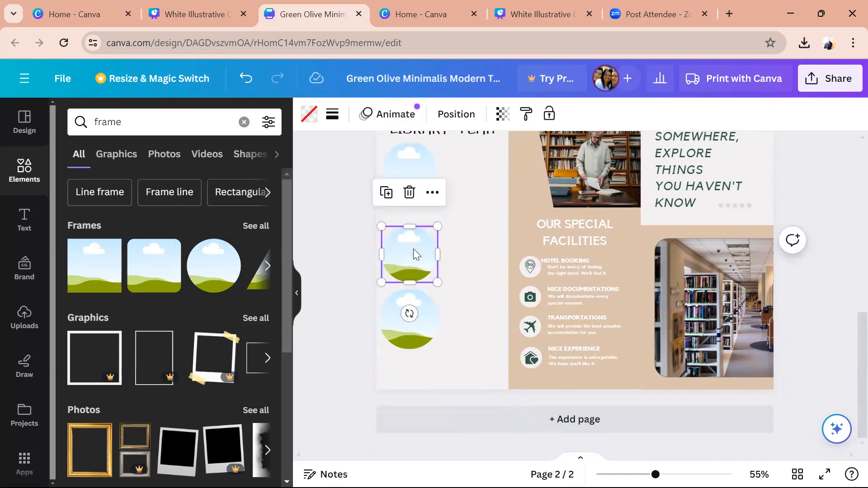
{"action": "left_click_drag", "start_coordinate": [413, 248], "coordinate": [411, 228]}
{"action": "left_click", "coordinate": [426, 315]}
{"action": "left_click_drag", "start_coordinate": [424, 314], "coordinate": [422, 293]}
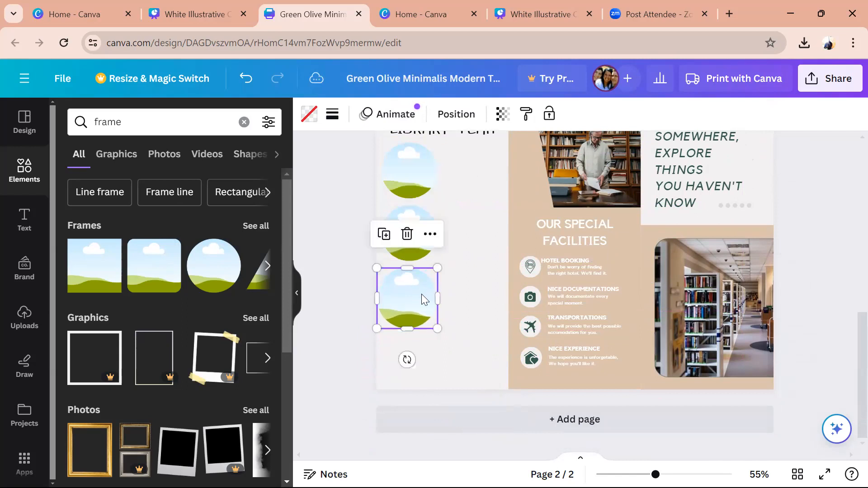
{"action": "left_click", "coordinate": [465, 314]}
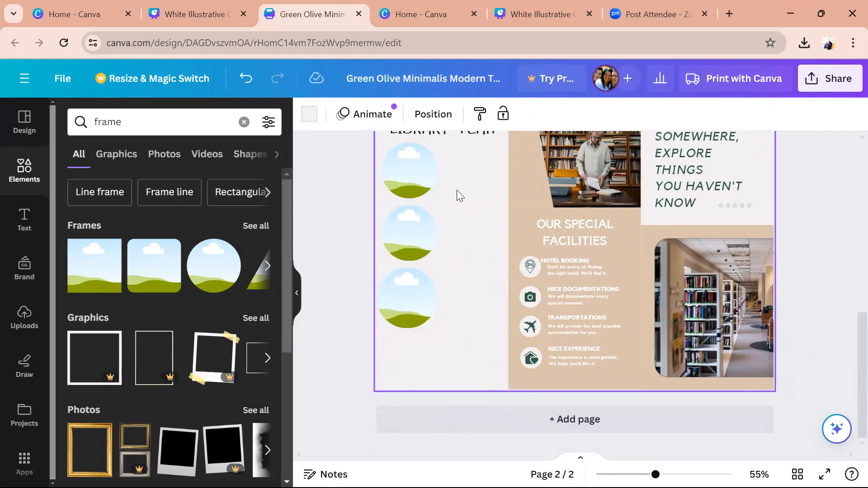
{"action": "left_click", "coordinate": [417, 177]}
{"action": "left_click_drag", "start_coordinate": [415, 177], "coordinate": [413, 177]}
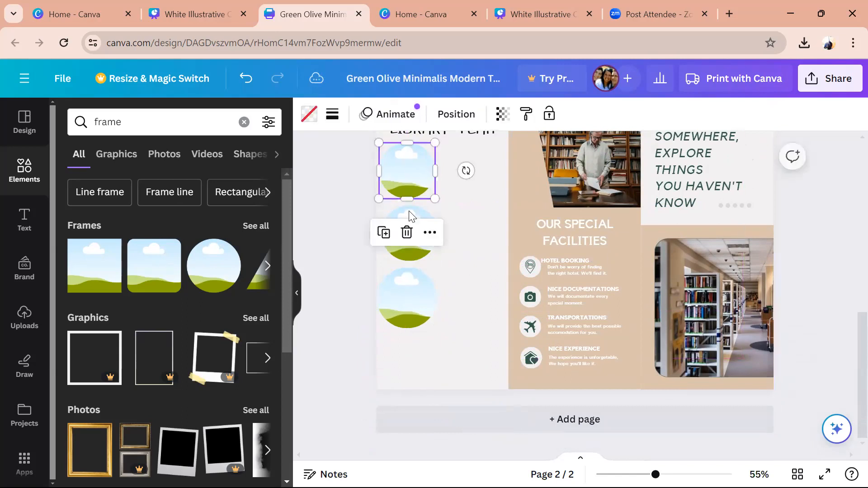
{"action": "left_click", "coordinate": [415, 253]}
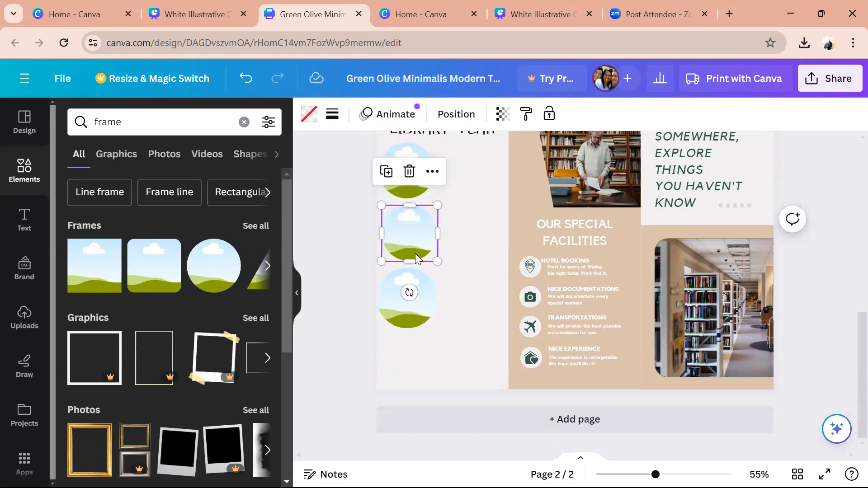
{"action": "mouse_move", "coordinate": [413, 253]}
{"action": "left_mouse_down"}
{"action": "mouse_move", "coordinate": [406, 252]}
{"action": "mouse_move", "coordinate": [414, 259]}
{"action": "left_mouse_up"}
{"action": "left_click", "coordinate": [414, 311]}
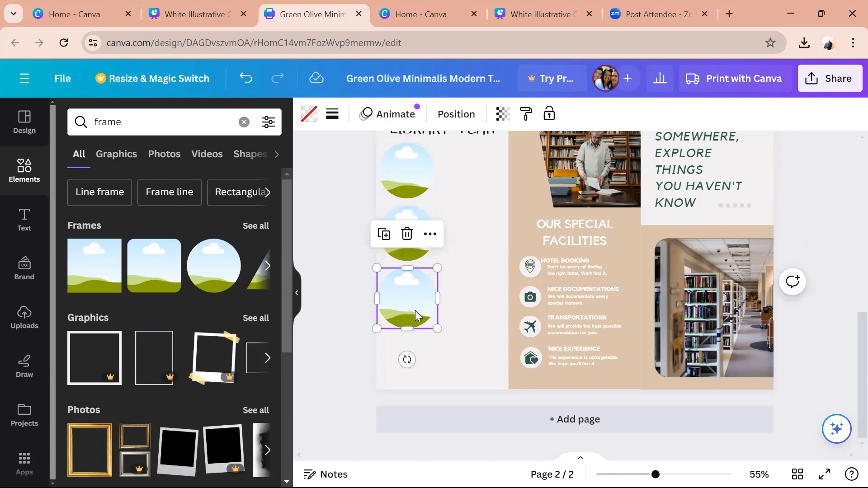
{"action": "left_click", "coordinate": [315, 291]}
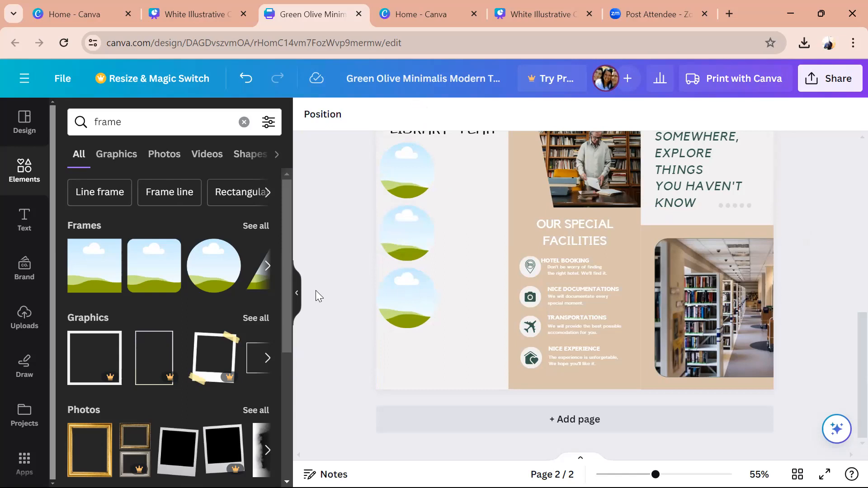
- Fine-tune the frames' sizes and spacing so all three match, then show Uploads
{"action": "left_click", "coordinate": [410, 177]}
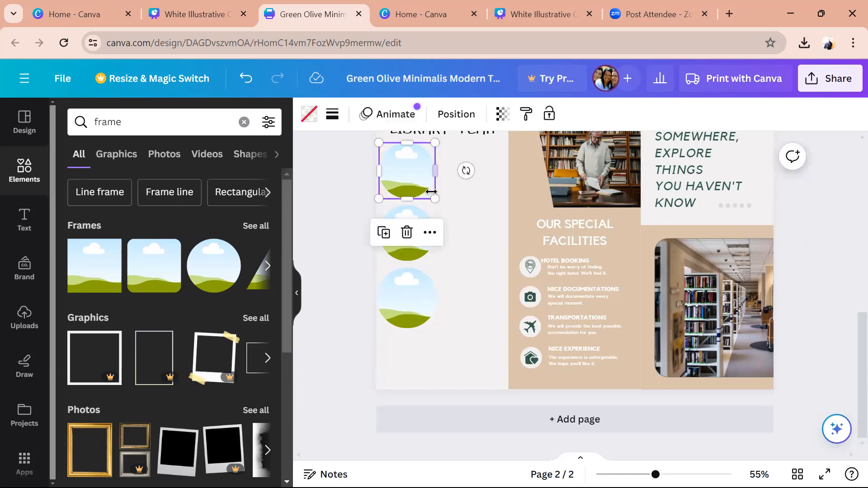
{"action": "left_click_drag", "start_coordinate": [429, 193], "coordinate": [423, 188]}
{"action": "left_click", "coordinate": [405, 251]}
{"action": "left_click_drag", "start_coordinate": [404, 248], "coordinate": [423, 243]}
{"action": "mouse_move", "coordinate": [410, 299]}
{"action": "left_mouse_down"}
{"action": "mouse_move", "coordinate": [405, 283]}
{"action": "mouse_move", "coordinate": [419, 305]}
{"action": "left_mouse_up"}
{"action": "left_click", "coordinate": [452, 263]}
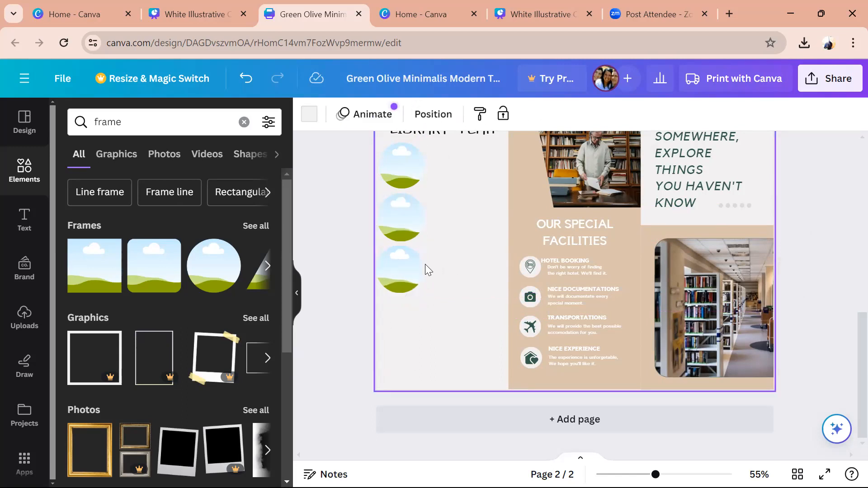
{"action": "left_click", "coordinate": [399, 272]}
{"action": "left_click_drag", "start_coordinate": [423, 294], "coordinate": [423, 296]}
{"action": "left_click", "coordinate": [458, 294]}
{"action": "left_click", "coordinate": [25, 324]}
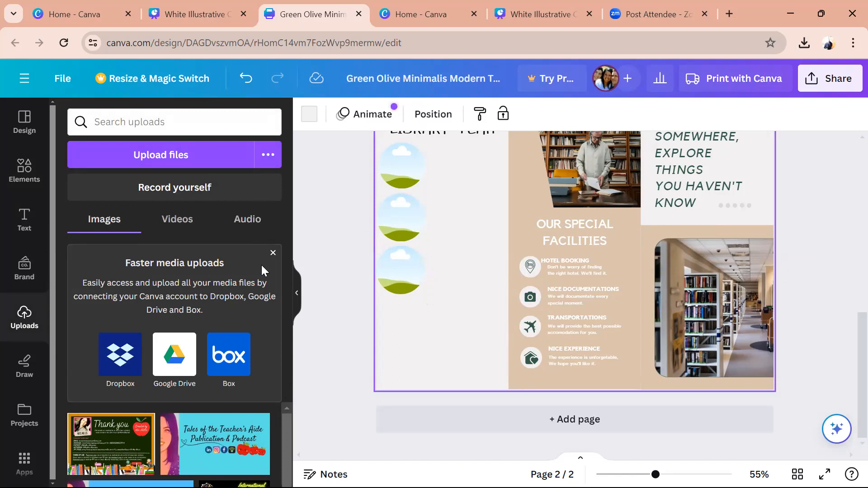
- Drop the uploaded portrait into the top circle frame and place the Hotel Booking text beside it
{"action": "left_click", "coordinate": [272, 252]}
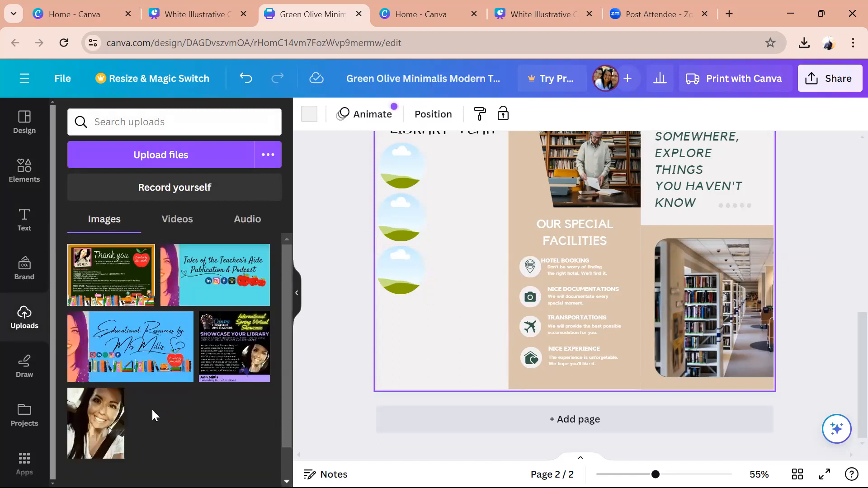
{"action": "left_click_drag", "start_coordinate": [97, 428], "coordinate": [401, 167]}
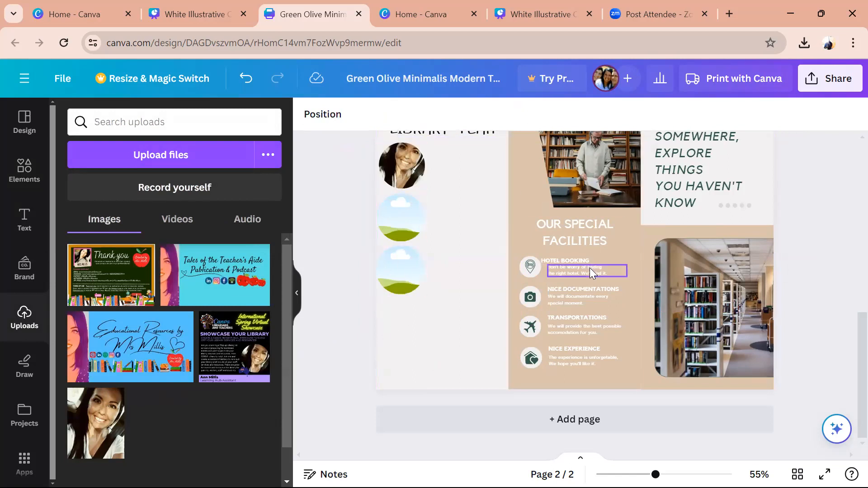
{"action": "left_click_drag", "start_coordinate": [590, 268], "coordinate": [468, 157]}
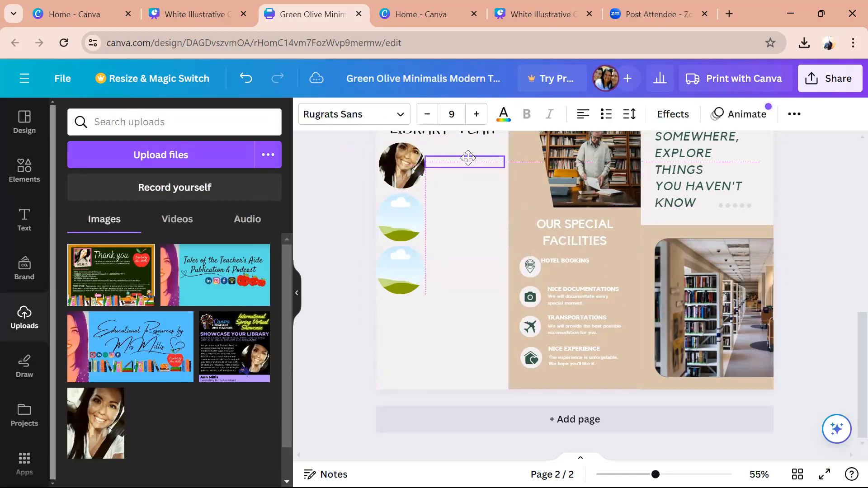
- Make the caption black and rewrite it as the staff name, 'Senior Library Assistant', and 'Favourite Book - Pride and Prejudice'
{"action": "left_click", "coordinate": [503, 114]}
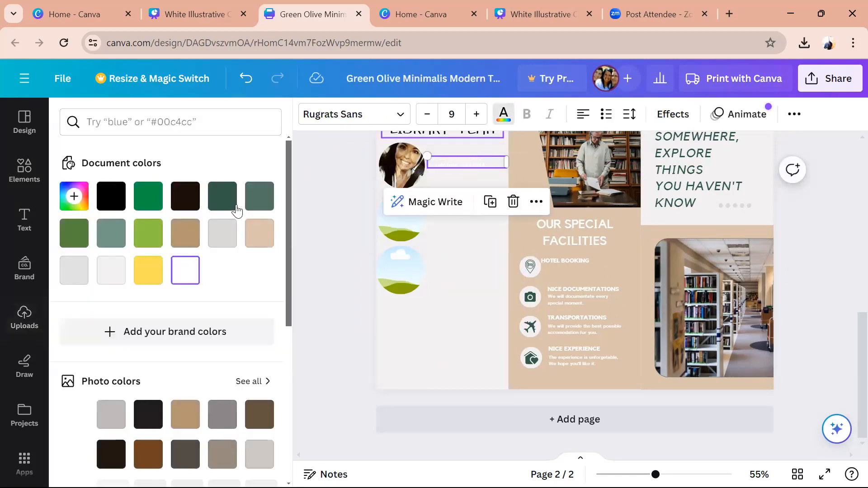
{"action": "left_click", "coordinate": [110, 196]}
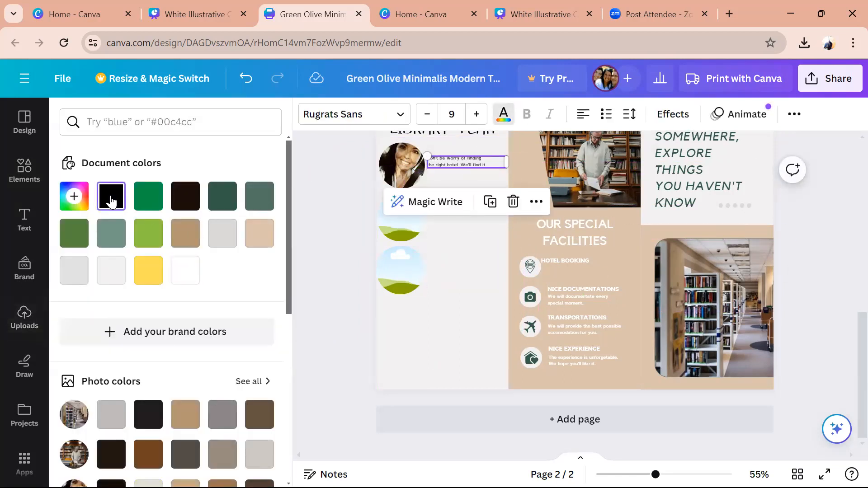
{"action": "double_click", "coordinate": [489, 164]}
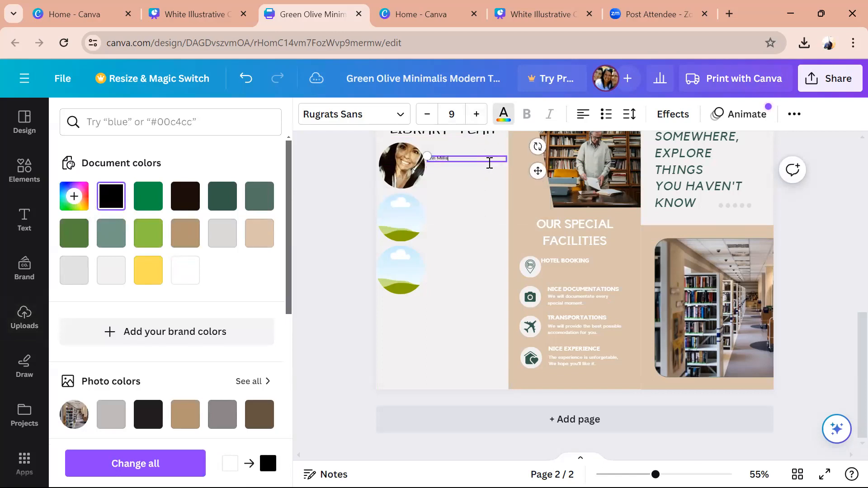
{"action": "key", "text": "Return"}
{"action": "type", "text": "Senior Library "}
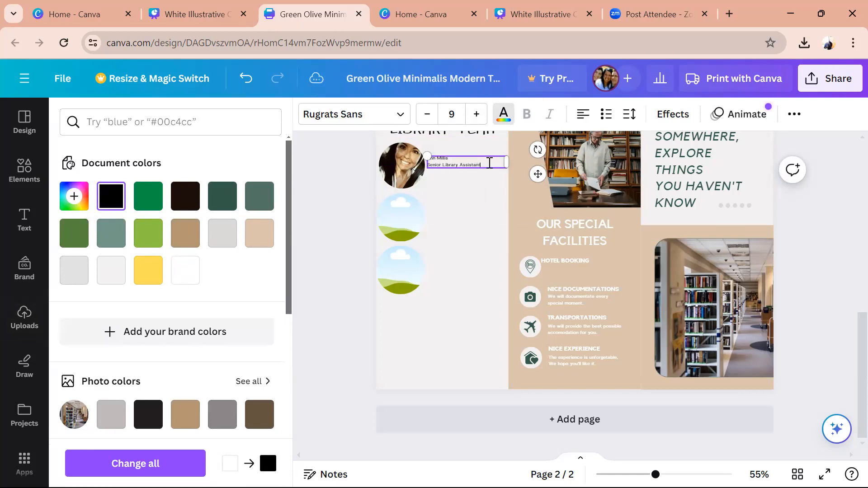
{"action": "type", "text": "Assistant"}
{"action": "key", "text": "Return"}
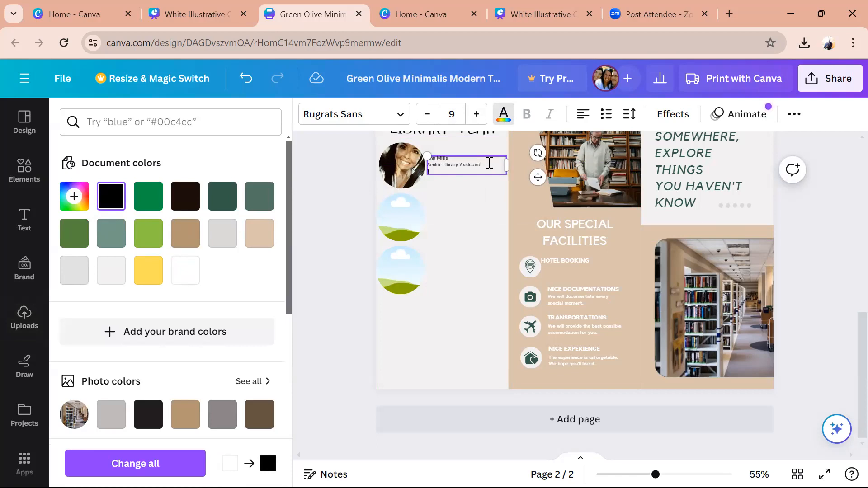
{"action": "type", "text": "Favourite Book - Pride and Prejudice"}
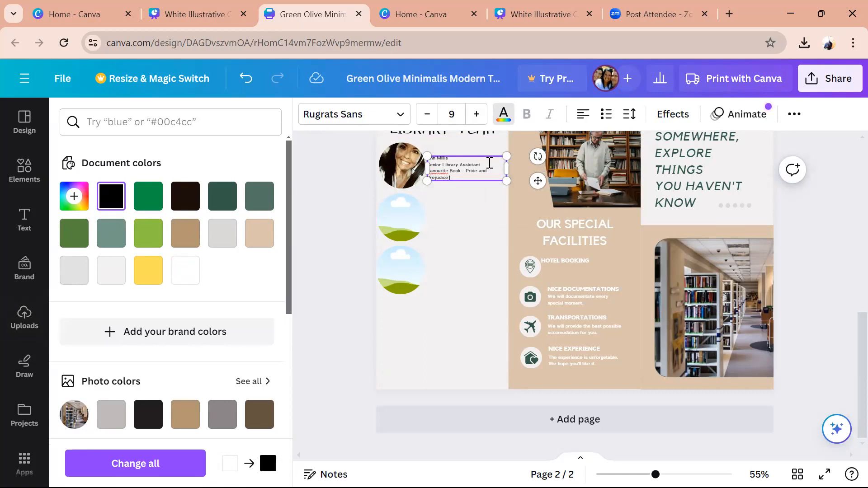
{"action": "type", "text": "(Jane Austin"}
{"action": "scroll", "coordinate": [490, 163], "scroll_direction": "up", "scroll_amount": 2}
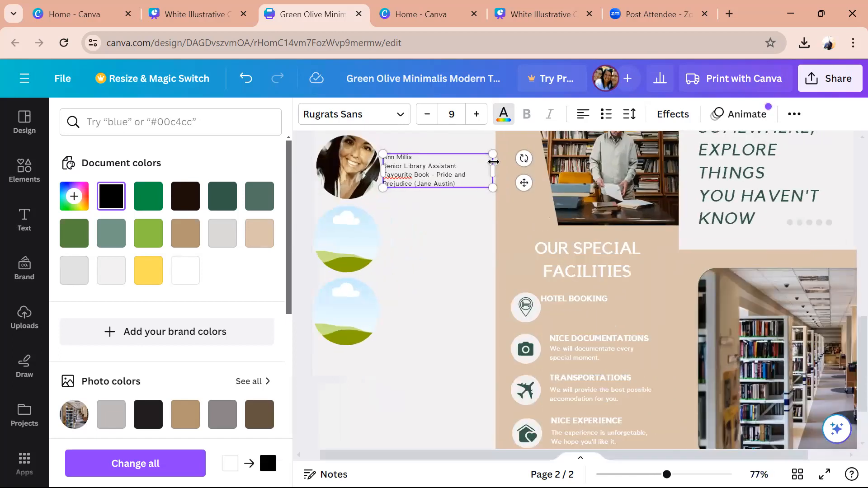
- Widen the caption so its lines stop wrapping, and set the staff name to size 12
{"action": "mouse_move", "coordinate": [494, 170]}
{"action": "left_mouse_down"}
{"action": "mouse_move", "coordinate": [564, 171]}
{"action": "mouse_move", "coordinate": [522, 162]}
{"action": "mouse_move", "coordinate": [503, 168]}
{"action": "left_mouse_up"}
{"action": "left_click", "coordinate": [409, 161]}
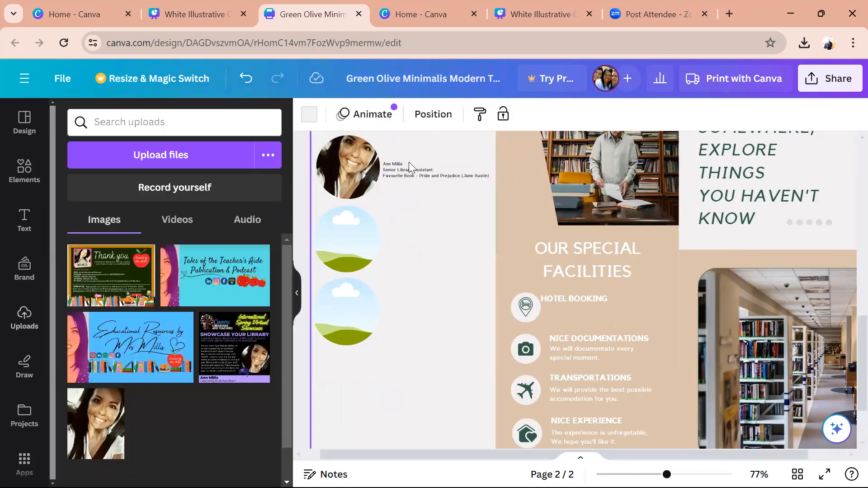
{"action": "left_click", "coordinate": [402, 169]}
{"action": "left_click_drag", "start_coordinate": [404, 164], "coordinate": [387, 165]}
{"action": "left_click", "coordinate": [452, 114]}
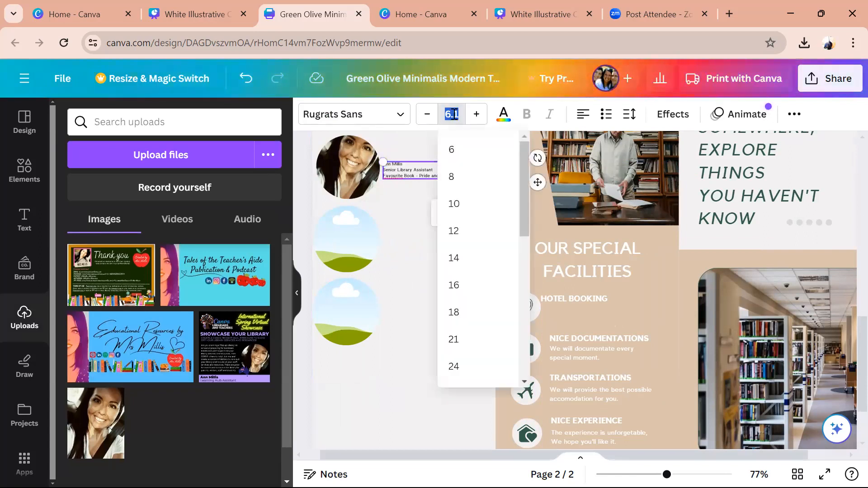
{"action": "type", "text": "12"}
{"action": "key", "text": "Return"}
{"action": "left_click", "coordinate": [421, 216]}
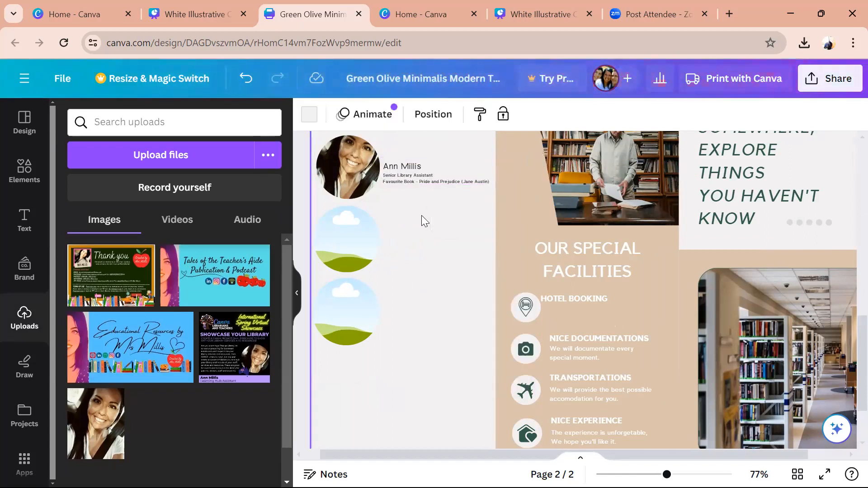
- Nudge the caption up-left into place beside the portrait
{"action": "left_click_drag", "start_coordinate": [426, 178], "coordinate": [425, 177]}
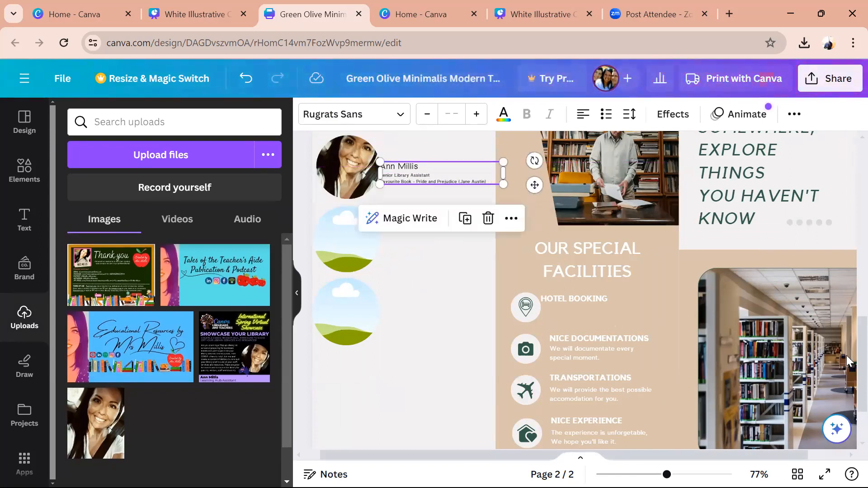
{"action": "scroll", "coordinate": [849, 357], "scroll_direction": "up", "scroll_amount": 5}
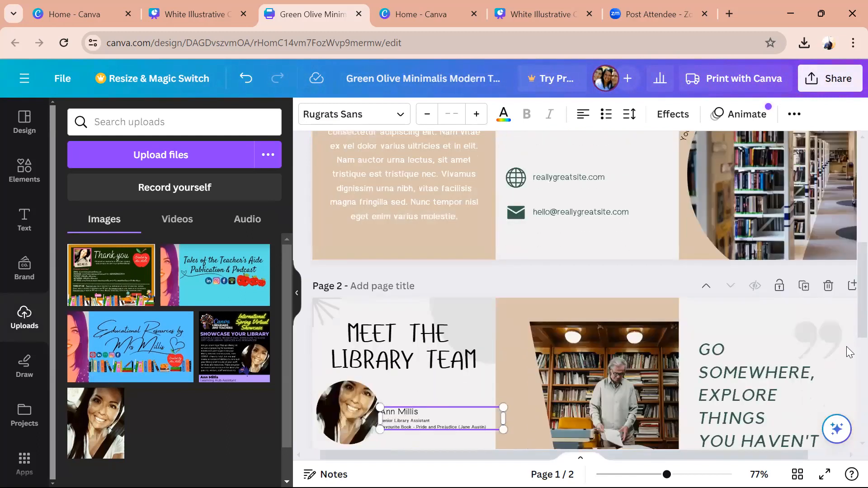
{"action": "scroll", "coordinate": [847, 349], "scroll_direction": "down", "scroll_amount": 5}
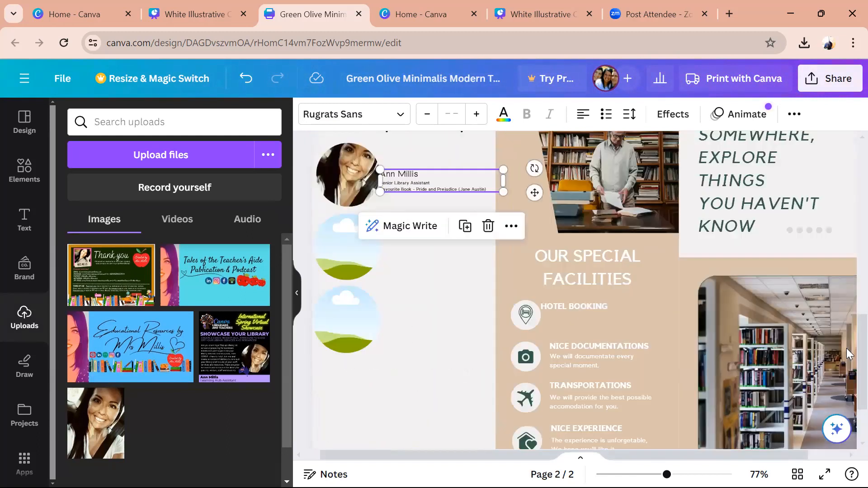
{"action": "scroll", "coordinate": [847, 348], "scroll_direction": "up", "scroll_amount": 10}
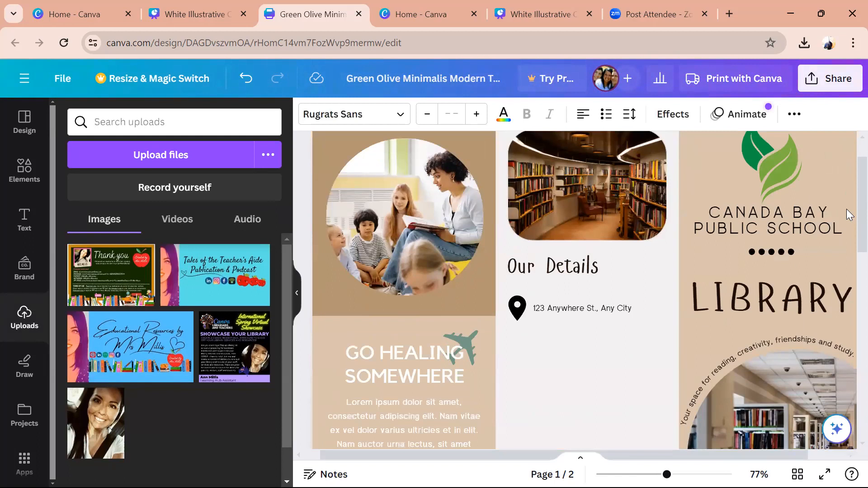
{"action": "scroll", "coordinate": [846, 229], "scroll_direction": "down", "scroll_amount": 6}
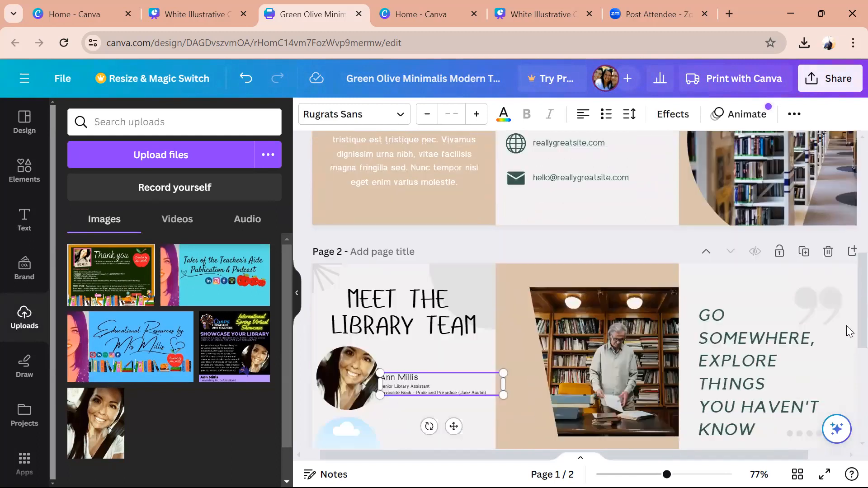
{"action": "scroll", "coordinate": [846, 326], "scroll_direction": "down", "scroll_amount": 2}
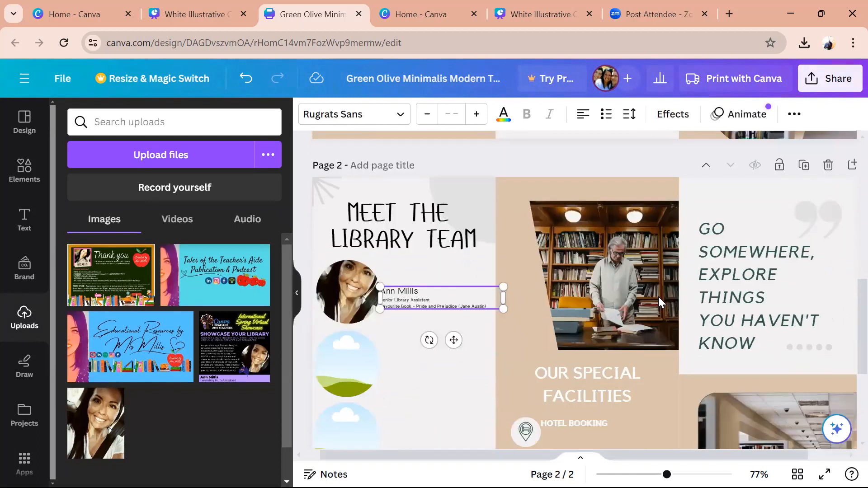
{"action": "left_click", "coordinate": [386, 186]}
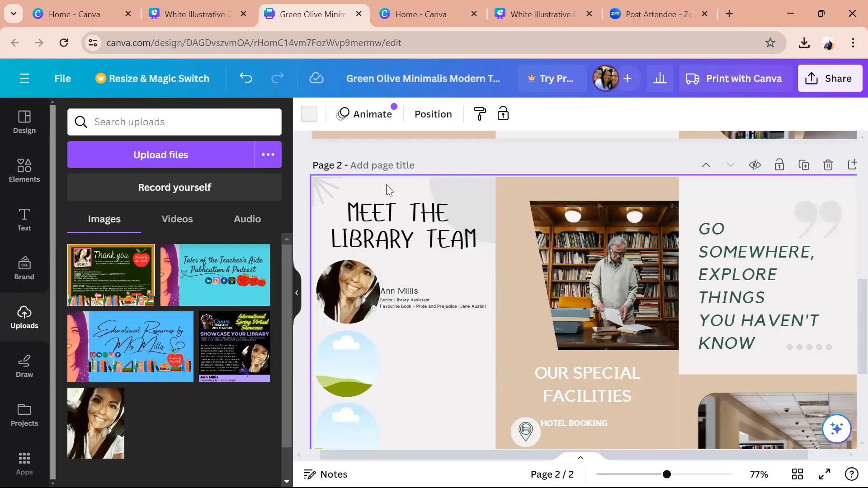
- Delete the old library photo and its empty frame from the middle panel
{"action": "left_click", "coordinate": [622, 318]}
{"action": "key", "text": "Delete"}
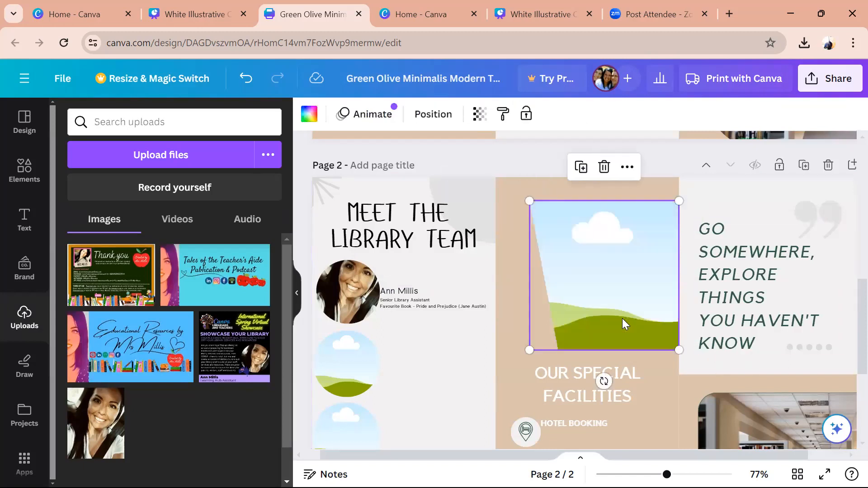
{"action": "key", "text": "Delete"}
- Move the heading up, switch it to Hangyaboly, retype it as ABOUT THE LIBRARY, and enlarge it
{"action": "left_click_drag", "start_coordinate": [610, 386], "coordinate": [606, 227]}
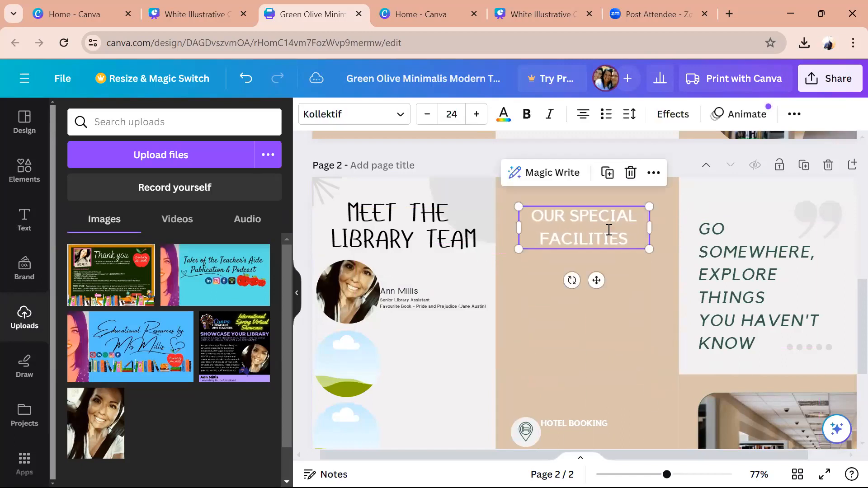
{"action": "double_click", "coordinate": [606, 229]}
{"action": "left_click", "coordinate": [336, 114]}
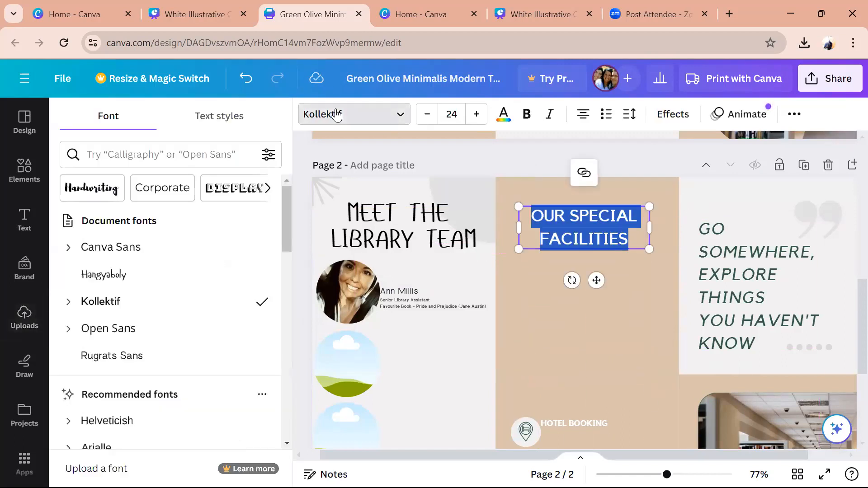
{"action": "left_click", "coordinate": [135, 275]}
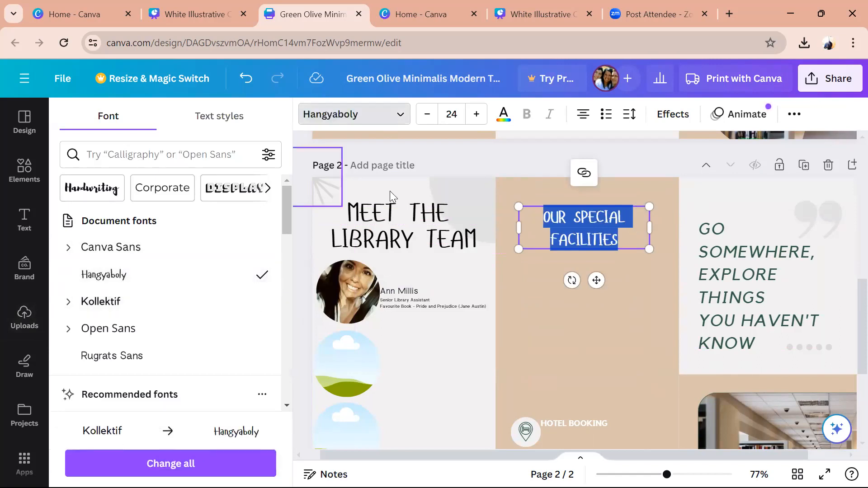
{"action": "type", "text": "ABOU"}
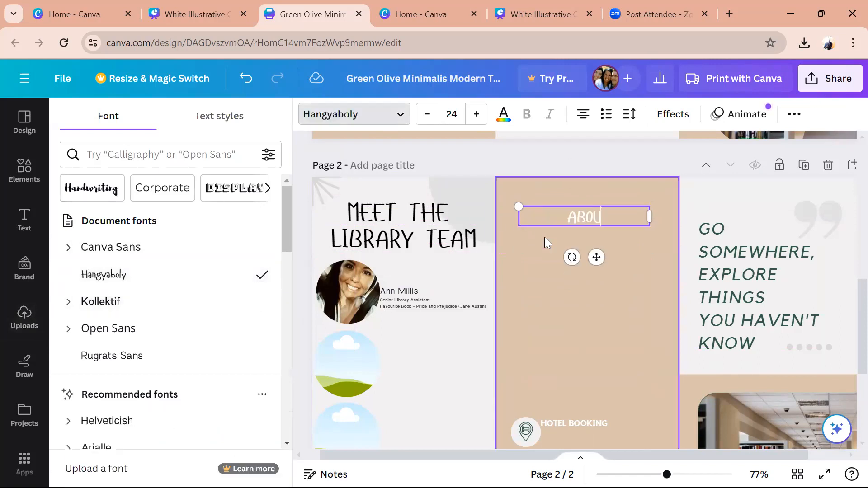
{"action": "type", "text": "T THE LIBRARY"}
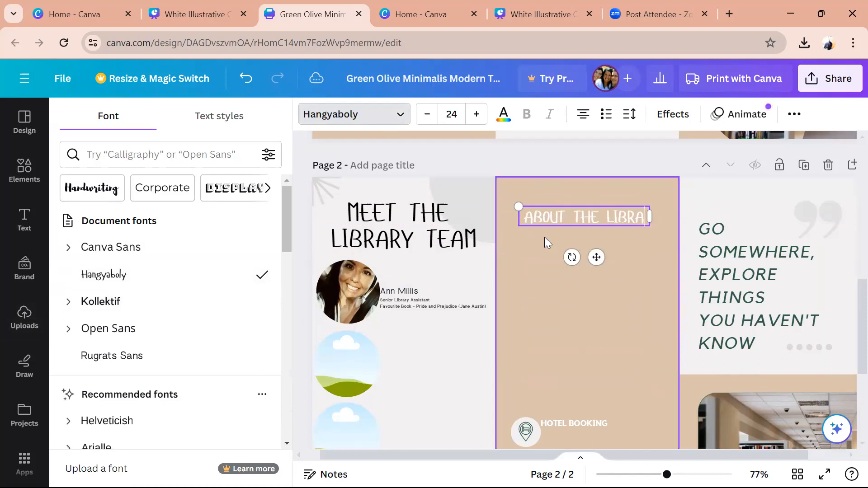
{"action": "left_click_drag", "start_coordinate": [646, 247], "coordinate": [726, 290]}
- Undo an accidental move of the beige panel, then delete the ABOUT THE LIBRARY heading
{"action": "left_click", "coordinate": [641, 341]}
{"action": "left_click_drag", "start_coordinate": [631, 243], "coordinate": [599, 228]}
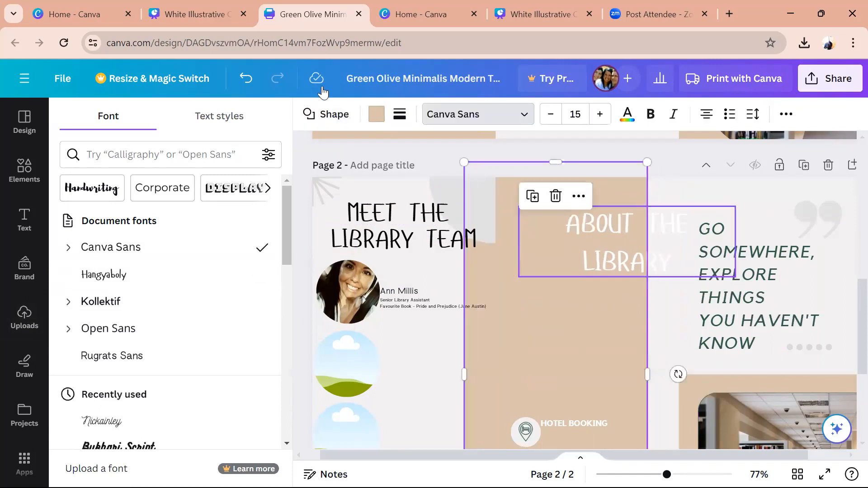
{"action": "left_click", "coordinate": [246, 78]}
{"action": "left_click", "coordinate": [614, 250]}
{"action": "key", "text": "Delete"}
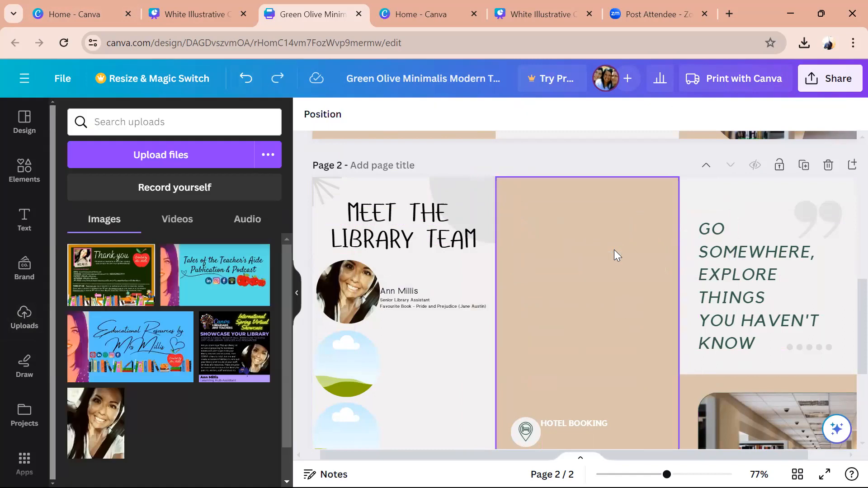
- Duplicate the MEET THE LIBRARY TEAM heading onto the beige panel and retype it as ABOUT US
{"action": "left_click", "coordinate": [408, 238]}
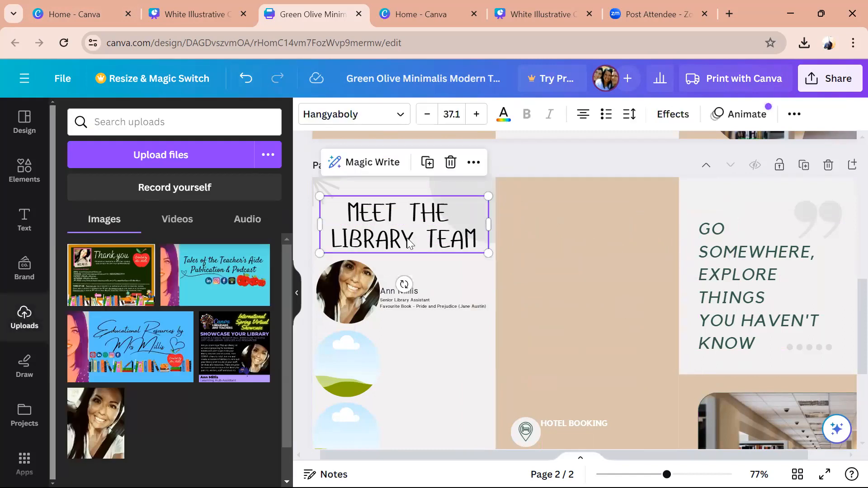
{"action": "key", "text": "ctrl+d"}
{"action": "left_click_drag", "start_coordinate": [409, 243], "coordinate": [579, 233]}
{"action": "double_click", "coordinate": [581, 233]}
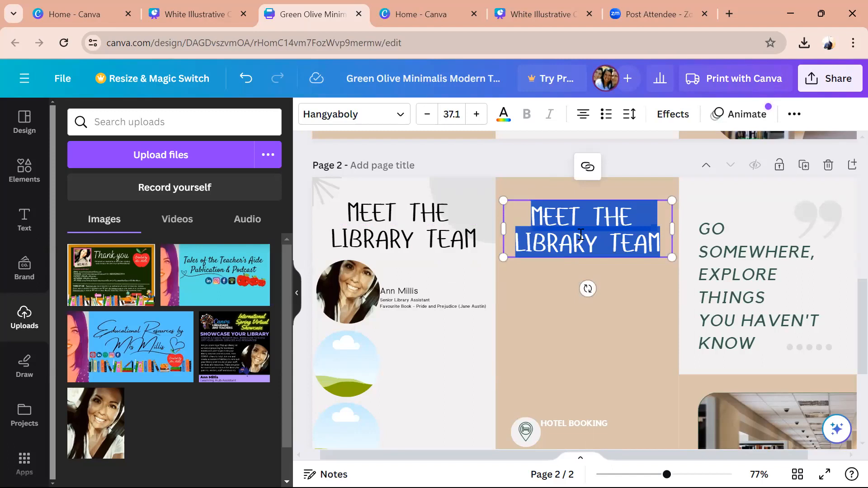
{"action": "type", "text": "0BOUT THE"}
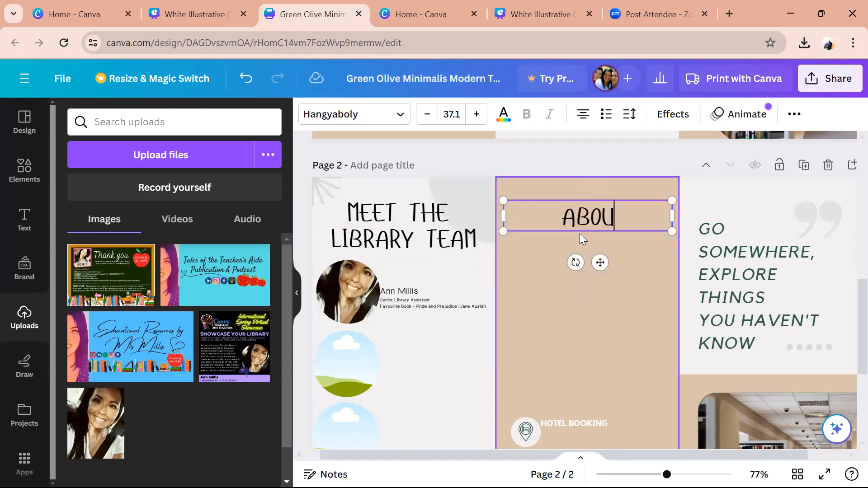
{"action": "key", "text": "BackSpace"}
{"action": "key", "text": "BackSpace"}
{"action": "key", "text": "BackSpace"}
{"action": "key", "text": "BackSpace"}
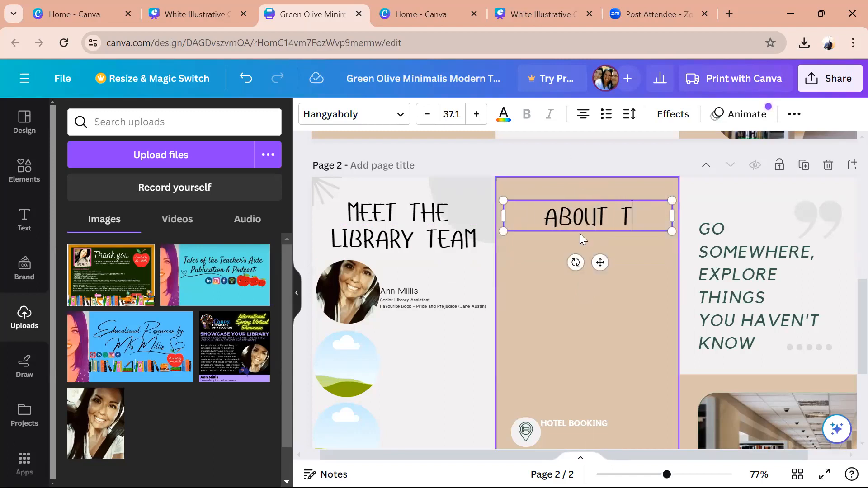
{"action": "type", "text": "US"}
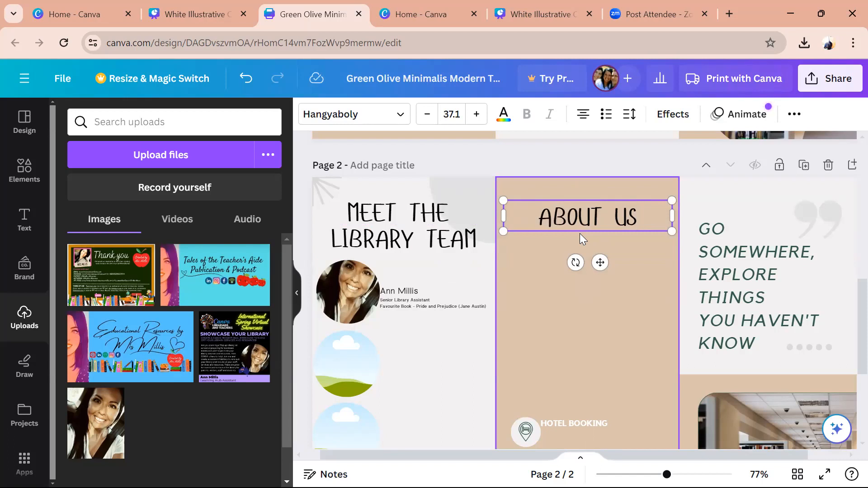
{"action": "left_click", "coordinate": [574, 310]}
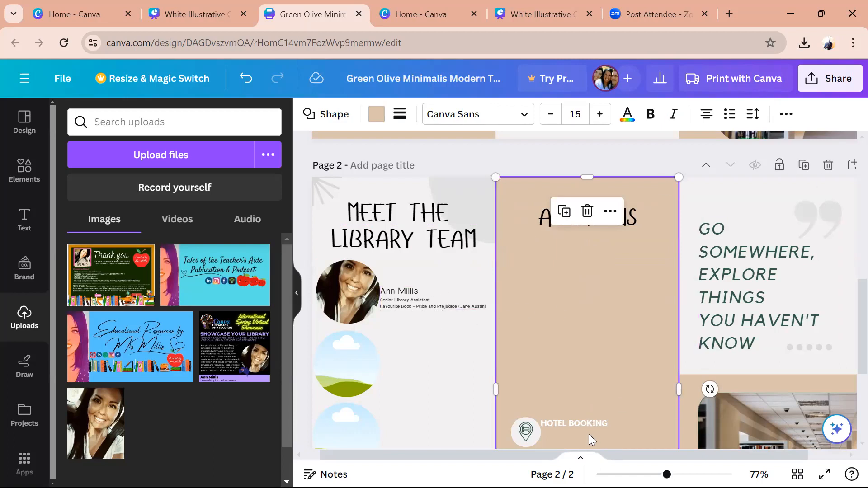
- Move the HOTEL BOOKING text under ABOUT US, turn it black, and clear its wording
{"action": "left_click_drag", "start_coordinate": [585, 429], "coordinate": [552, 254]}
{"action": "double_click", "coordinate": [552, 250]}
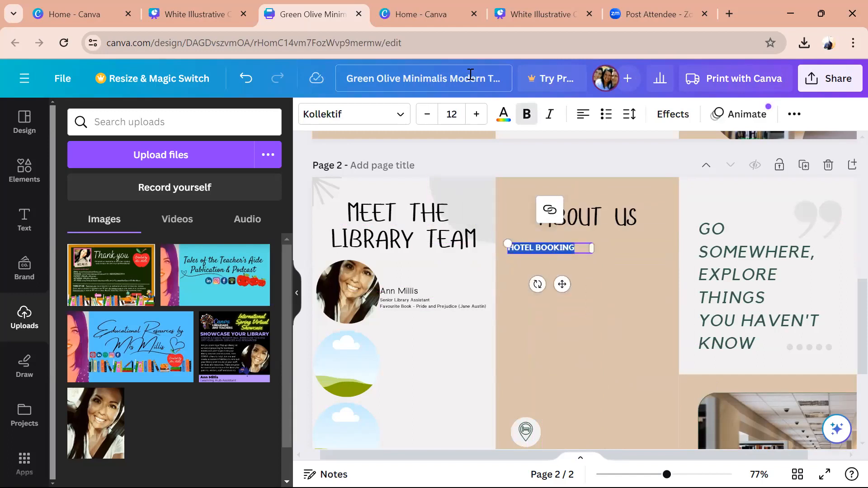
{"action": "left_click", "coordinate": [503, 114]}
{"action": "left_click", "coordinate": [112, 198]}
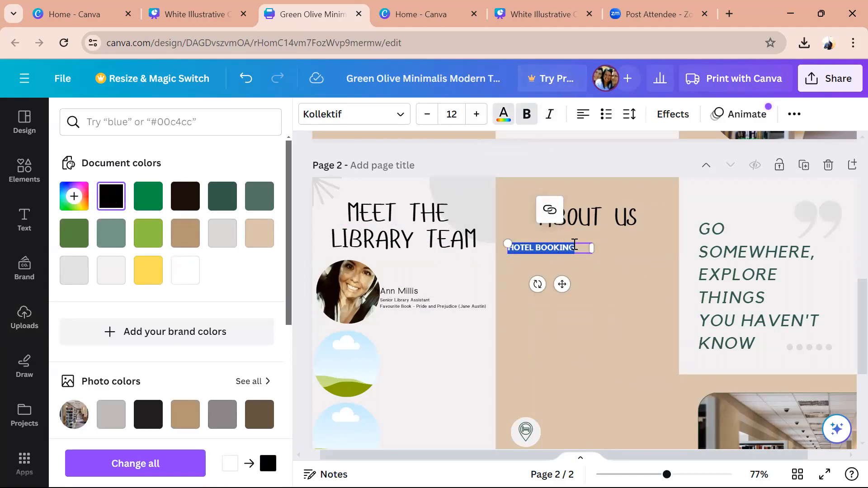
{"action": "key", "text": "BackSpace"}
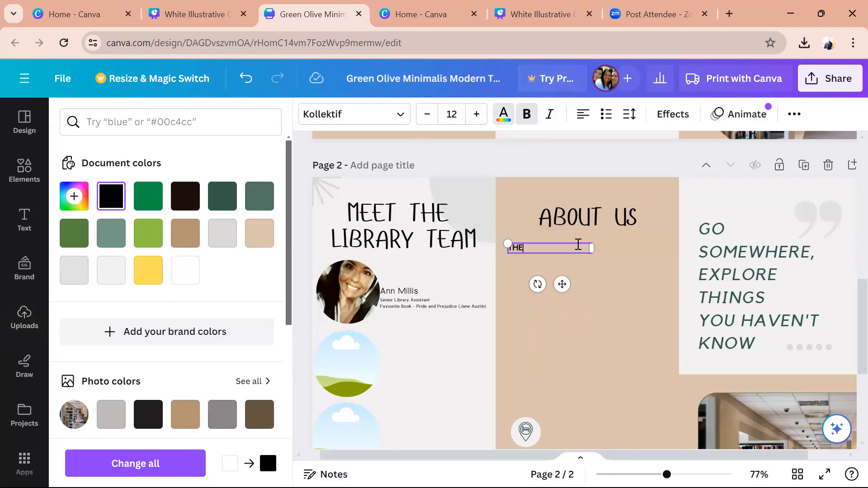
- Type the welcome paragraph 'At Canada Bay Public School, our library is the heart of the school community…'
{"action": "type", "text": "AT TH"}
{"action": "key", "text": "BackSpace"}
{"action": "key", "text": "BackSpace"}
{"action": "type", "text": "AT CANADA BAY PU"}
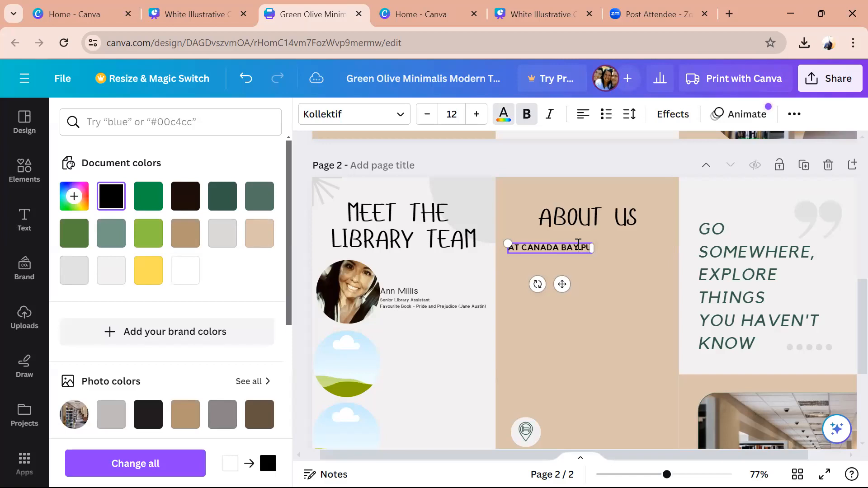
{"action": "type", "text": "BLIC SCHOOL"}
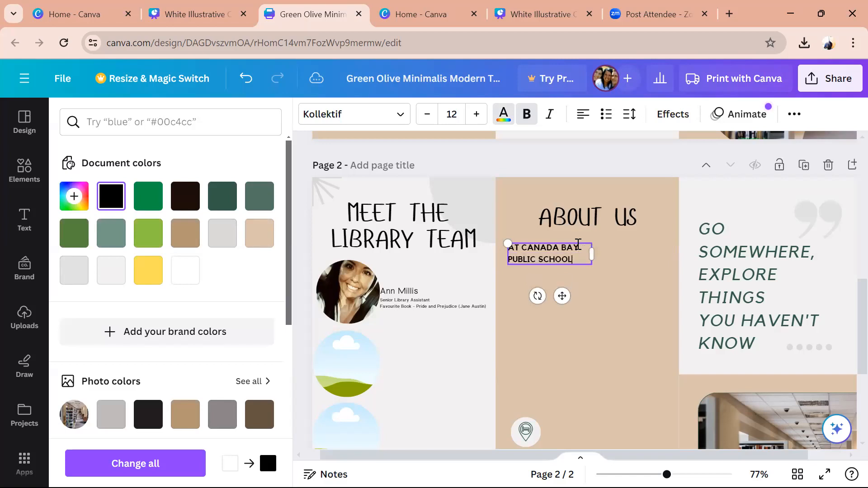
{"action": "type", "text": ", OUR LIB"}
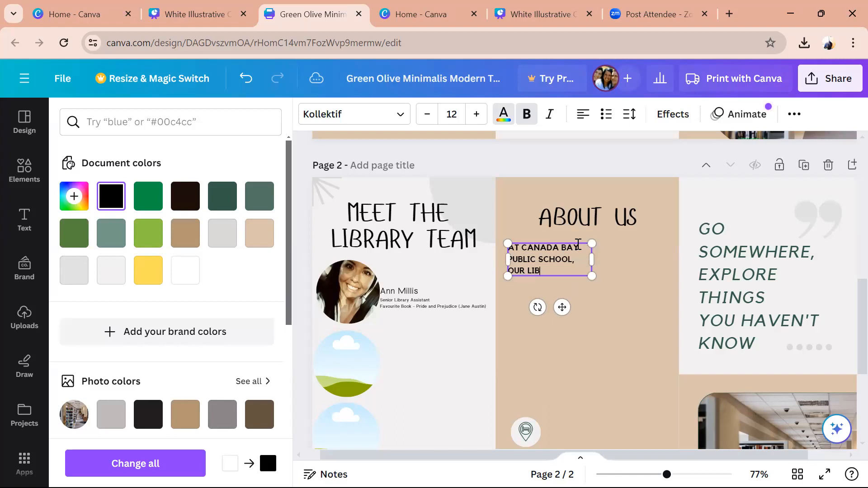
{"action": "type", "text": "RARY IS THE H"}
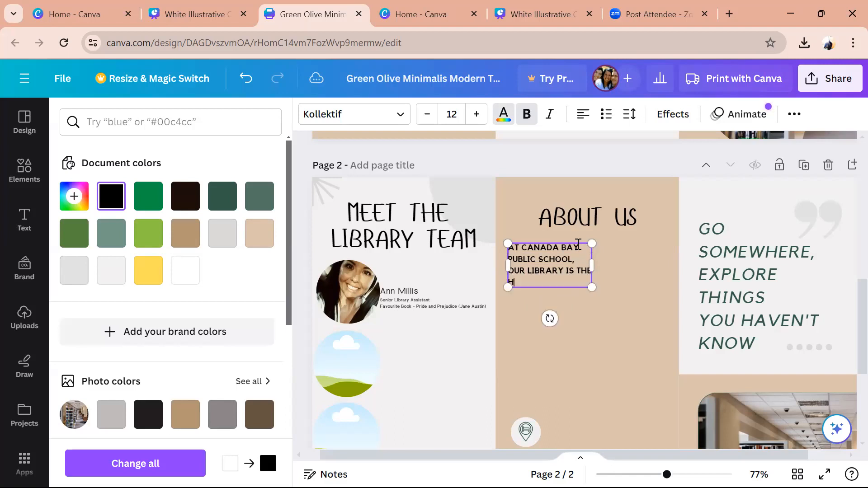
{"action": "type", "text": "EART OF OF"}
{"action": "key", "text": "BackSpace"}
{"action": "key", "text": "BackSpace"}
{"action": "type", "text": "THE SCHOOL COMMUNITY"}
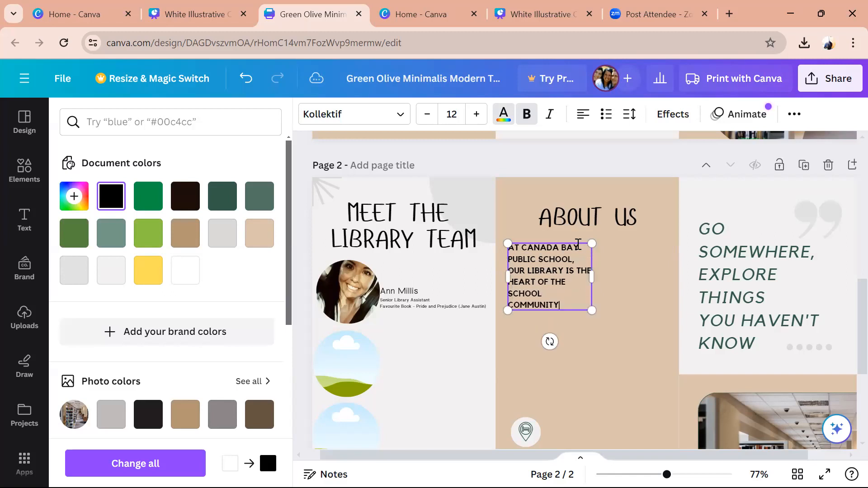
{"action": "type", "text": " AND WE W"}
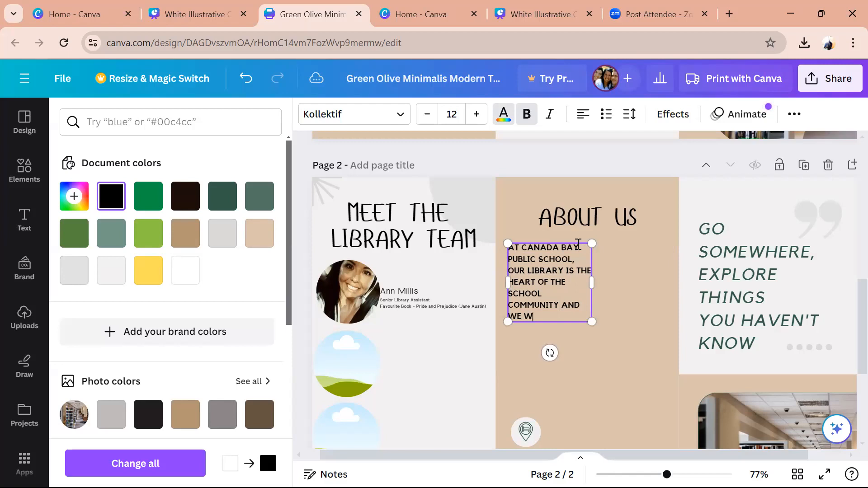
{"action": "type", "text": "ANT TO WELCOME "}
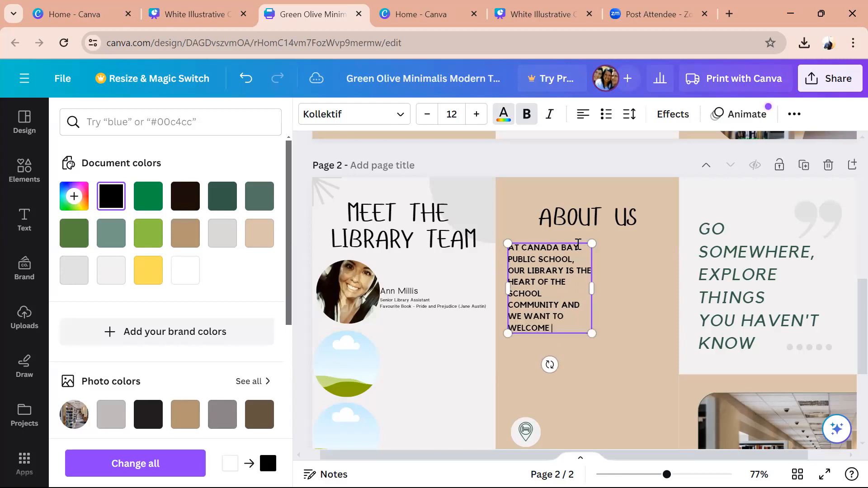
{"action": "type", "text": "YOU TO THI"}
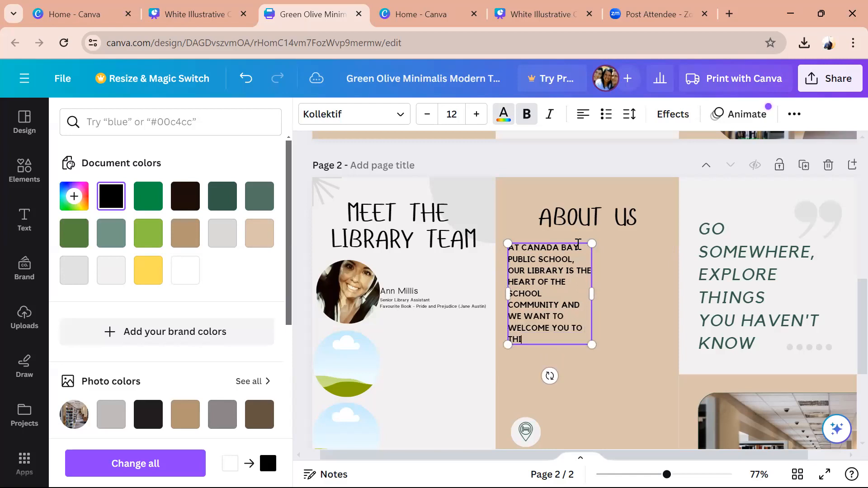
{"action": "type", "text": "UR"}
{"action": "key", "text": "BackSpace"}
{"action": "key", "text": "BackSpace"}
{"action": "key", "text": "BackSpace"}
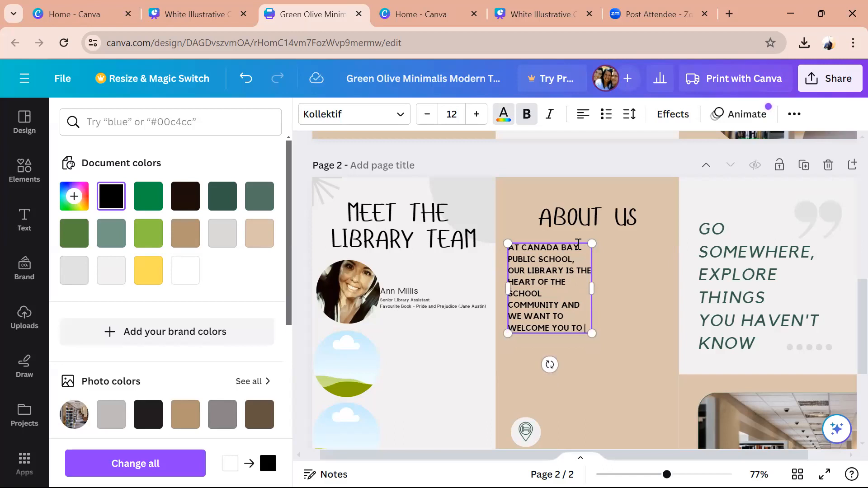
{"action": "type", "text": "Y"}
{"action": "type", "text": "OUR"}
{"action": "type", "text": "ACE"}
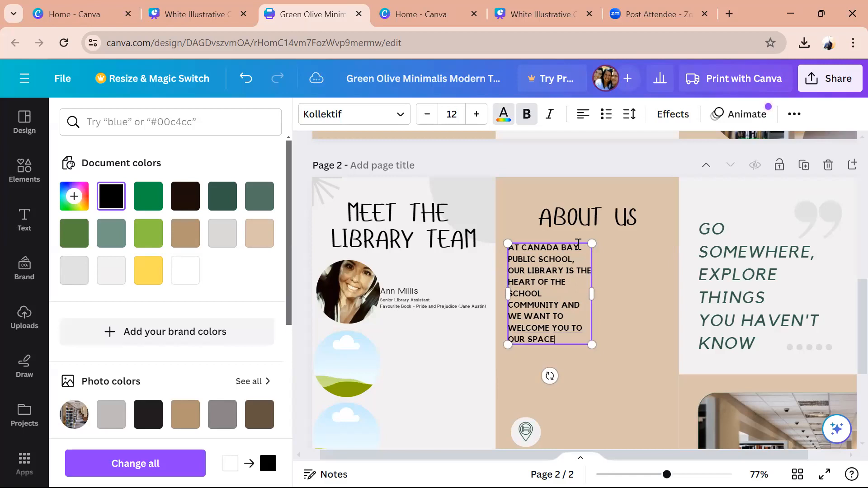
{"action": "type", "text": " FOR YOUR TO"}
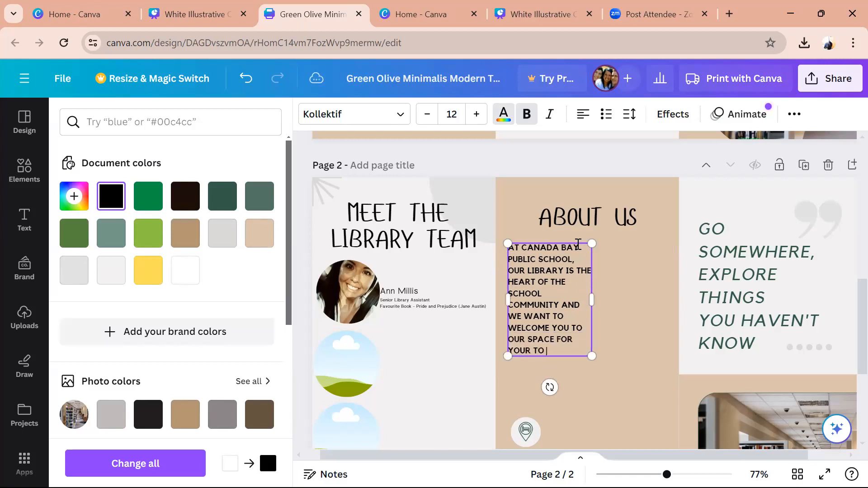
{"action": "type", "text": " ENGAGE WITH"}
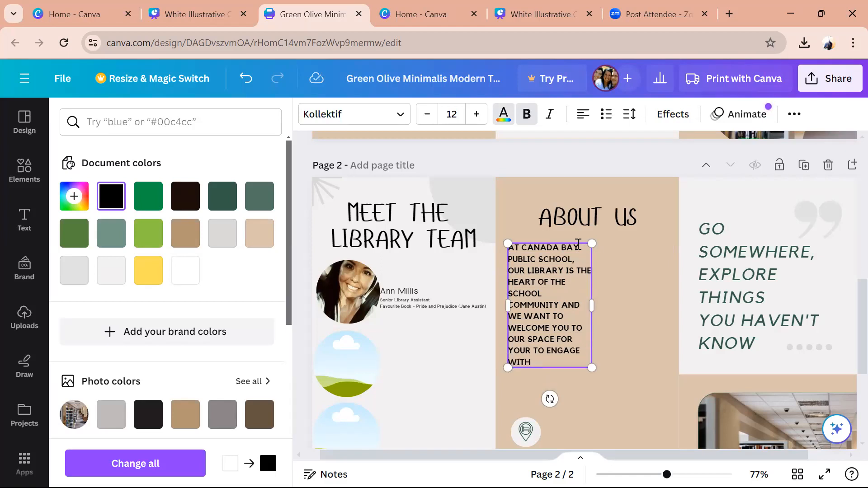
{"action": "type", "text": "FRIENDS, BOOKS"}
{"action": "key", "text": "BackSpace"}
{"action": "key", "text": "BackSpace"}
{"action": "type", "text": ", HAVE"}
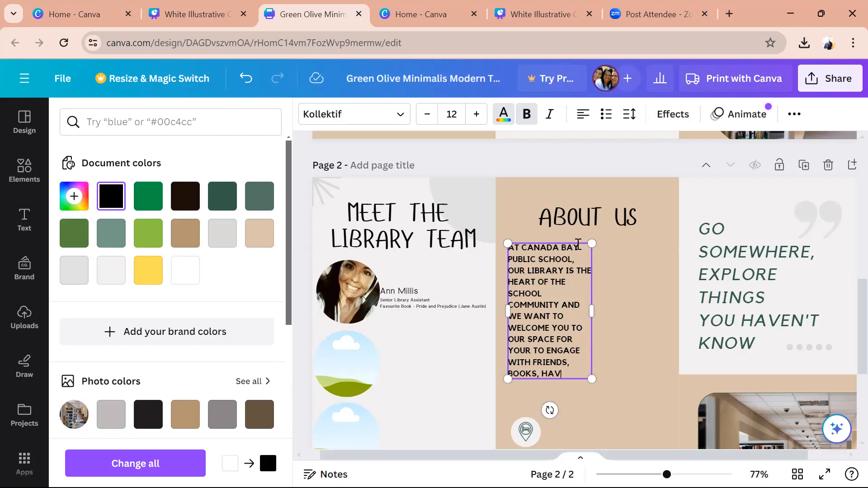
{"action": "key", "text": "BackSpace"}
{"action": "key", "text": "BackSpace"}
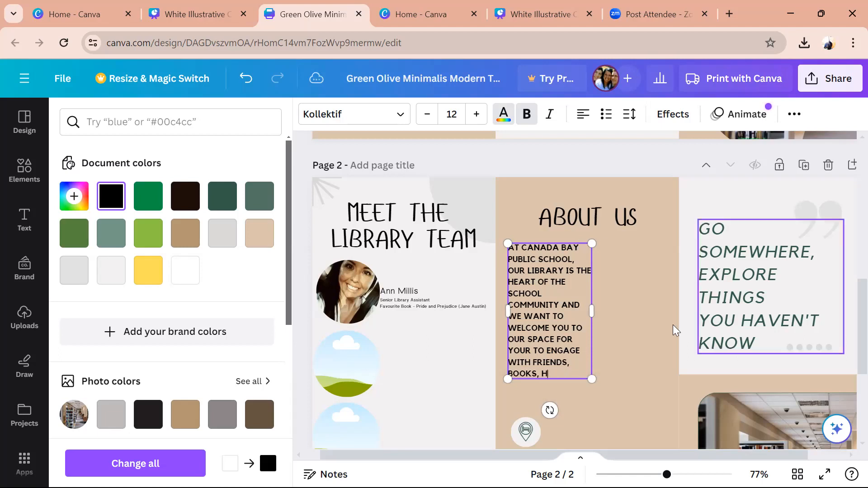
- Widen the welcome paragraph and turn NICE DOCUMENTATIONS into an 'OUR FACILITIES INCLUDE:' subheading beneath it
{"action": "left_click_drag", "start_coordinate": [597, 313], "coordinate": [676, 314]}
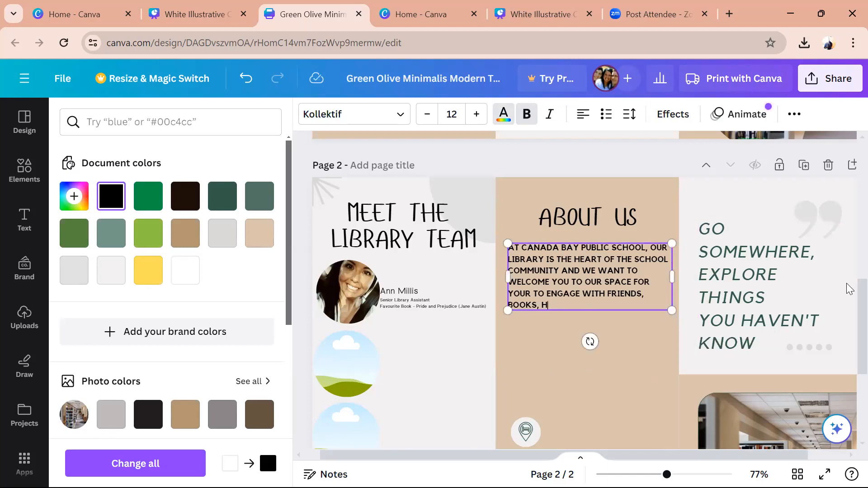
{"action": "scroll", "coordinate": [847, 324], "scroll_direction": "down", "scroll_amount": 2}
{"action": "scroll", "coordinate": [847, 324], "scroll_direction": "down", "scroll_amount": 2}
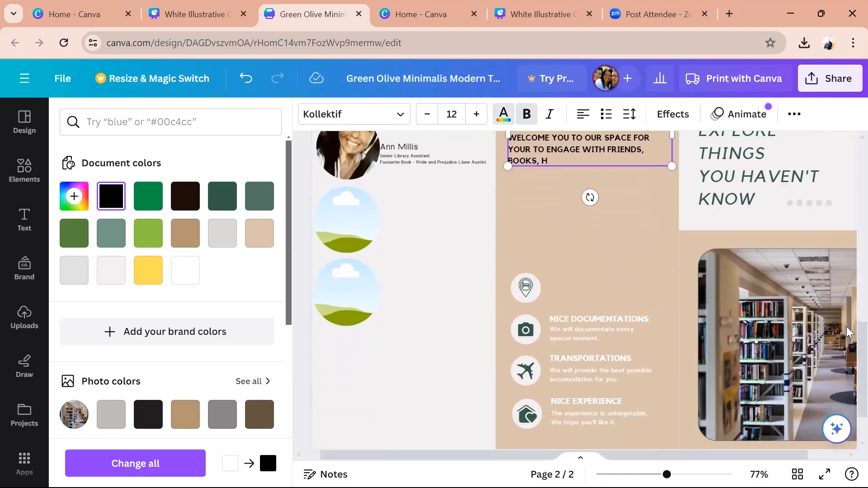
{"action": "left_click", "coordinate": [565, 318]}
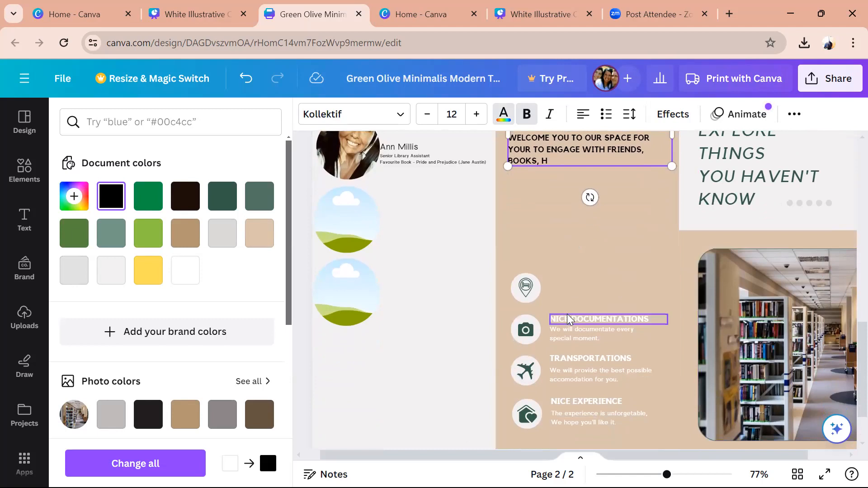
{"action": "left_click_drag", "start_coordinate": [572, 322], "coordinate": [530, 193]}
{"action": "double_click", "coordinate": [529, 192]}
{"action": "type", "text": "OUR"}
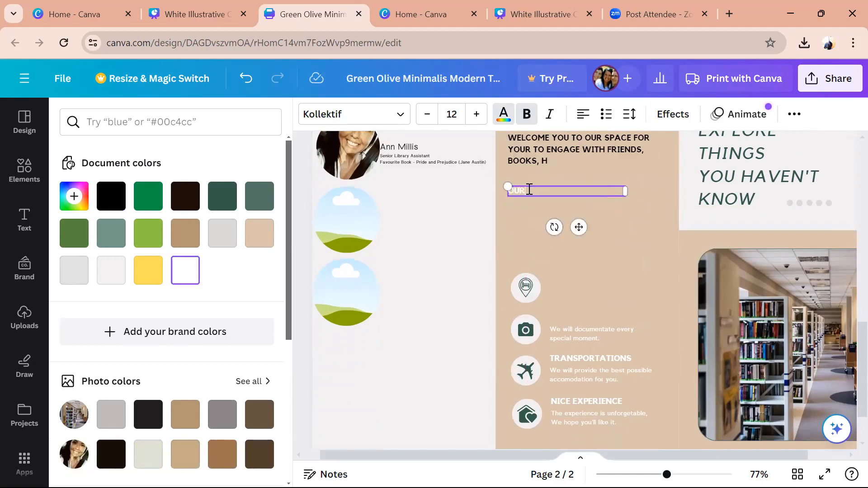
{"action": "type", "text": " FACILITIES INCLUDE:"}
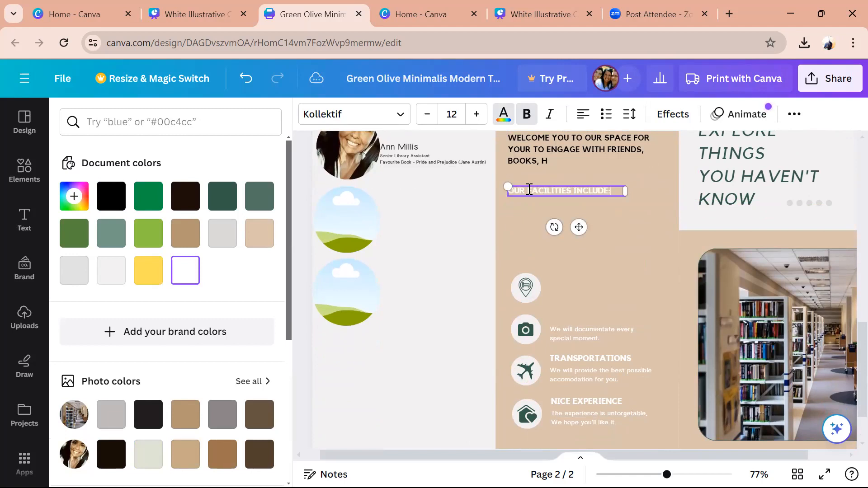
- Delete the special-moment caption, the pin icon and its background circle
{"action": "left_click", "coordinate": [568, 339]}
{"action": "key", "text": "Delete"}
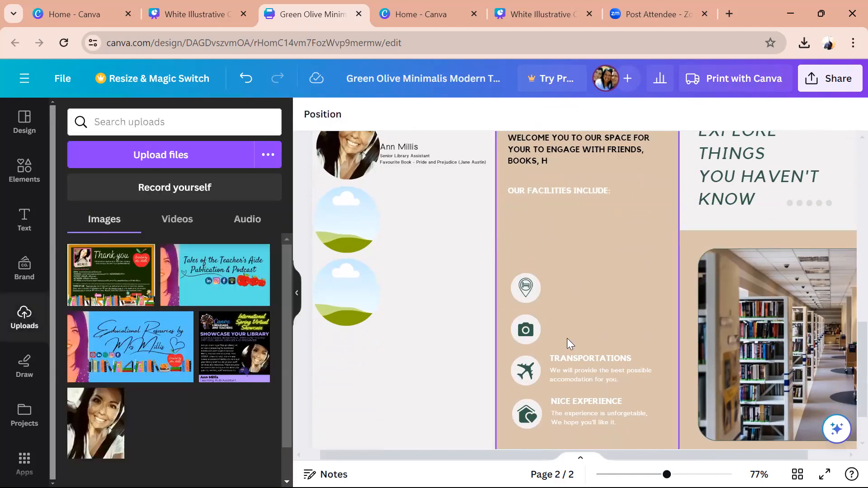
{"action": "left_click", "coordinate": [533, 286]}
{"action": "key", "text": "Delete"}
{"action": "left_click", "coordinate": [533, 287]}
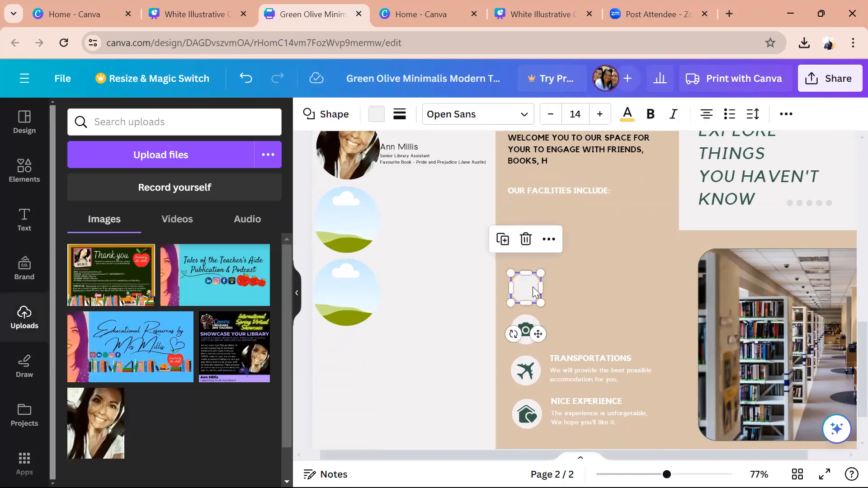
{"action": "key", "text": "Delete"}
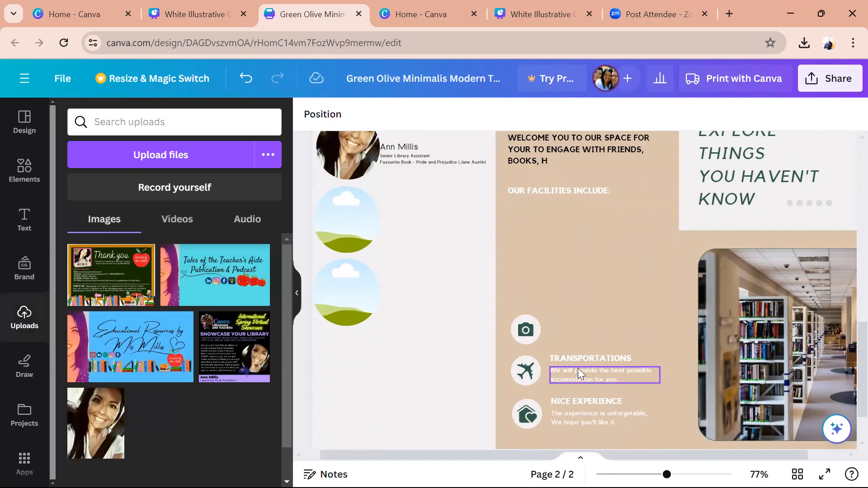
- Move the TRANSPORTATIONS heading under OUR FACILITIES INCLUDE and replace it with bullets DESKTOP COMPUTERS and INDIVIDUAL OR GROUP STUDY SPACES
{"action": "left_click_drag", "start_coordinate": [580, 358], "coordinate": [539, 215]}
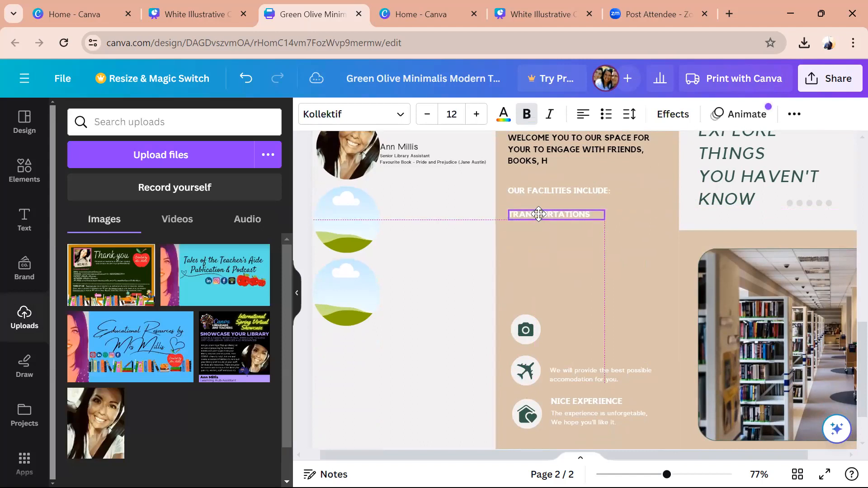
{"action": "double_click", "coordinate": [539, 214]}
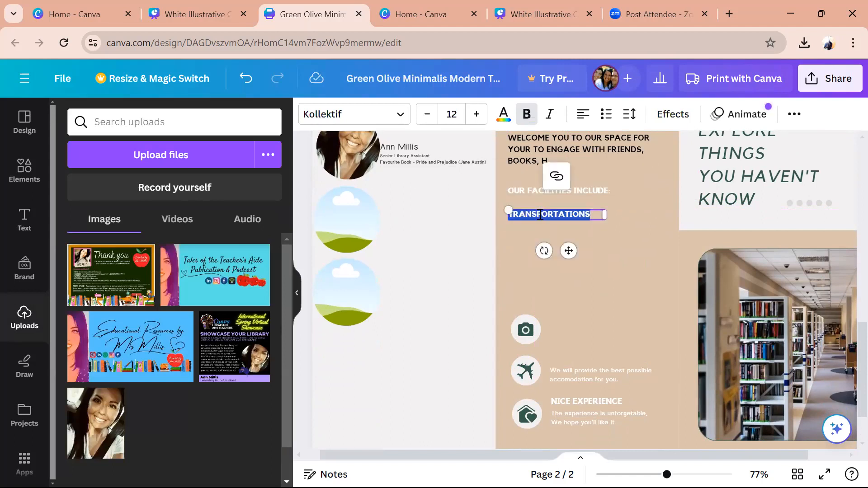
{"action": "key", "text": "BackSpace"}
{"action": "key", "text": "ctrl+shift+8"}
{"action": "type", "text": "DESKTOP COMPUTERS"}
{"action": "key", "text": "Return"}
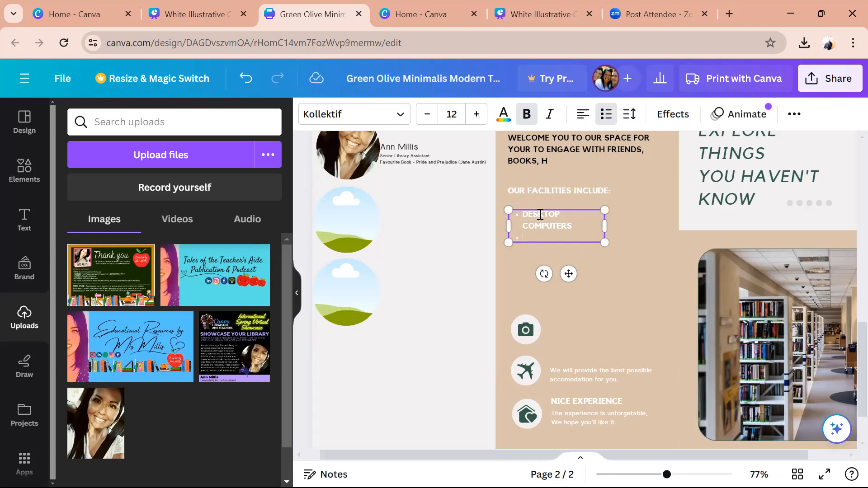
{"action": "type", "text": "INDIVIDUAL OR GROUP STUDY S"}
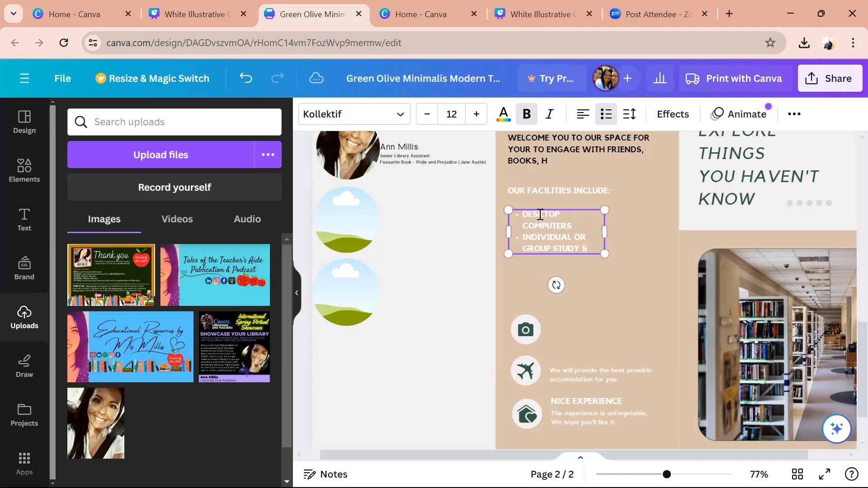
{"action": "type", "text": "PACES"}
{"action": "key", "text": "Return"}
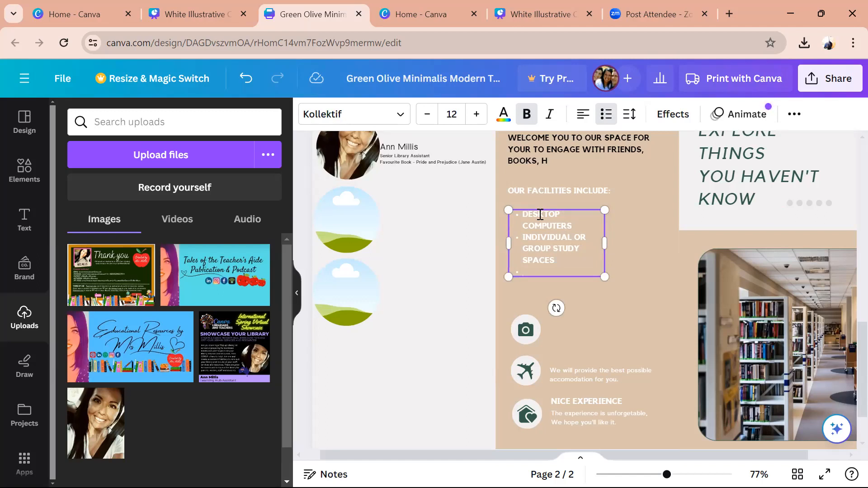
- Add bullets ACADEMIC TEXTBOOKS and COLLECTION OF FICTION BOOKS AND READERS PERIODICALS
{"action": "type", "text": "ACADEMIC AND"}
{"action": "key", "text": "BackSpace"}
{"action": "key", "text": "BackSpace"}
{"action": "type", "text": "TEXTBOOKS"}
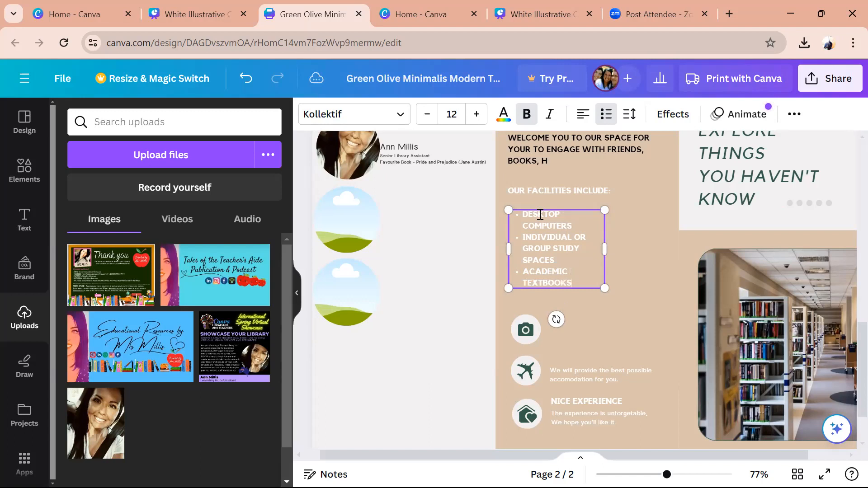
{"action": "key", "text": "Return"}
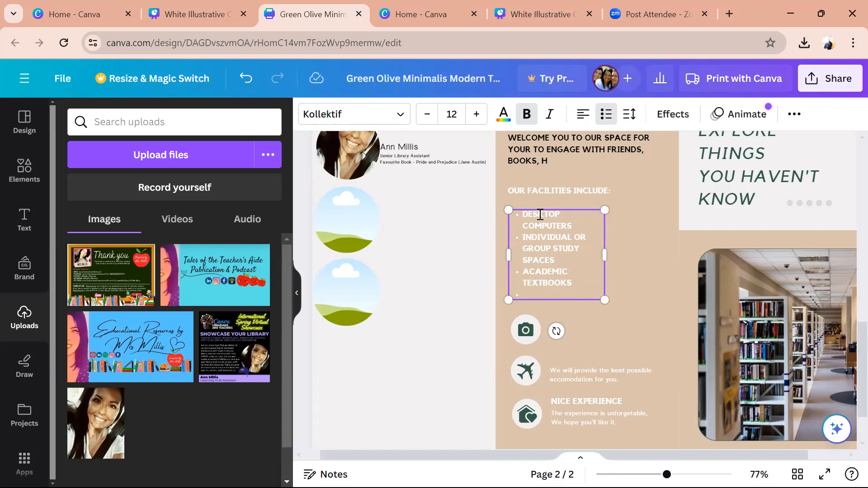
{"action": "type", "text": "COLLECTION OF FICTION"}
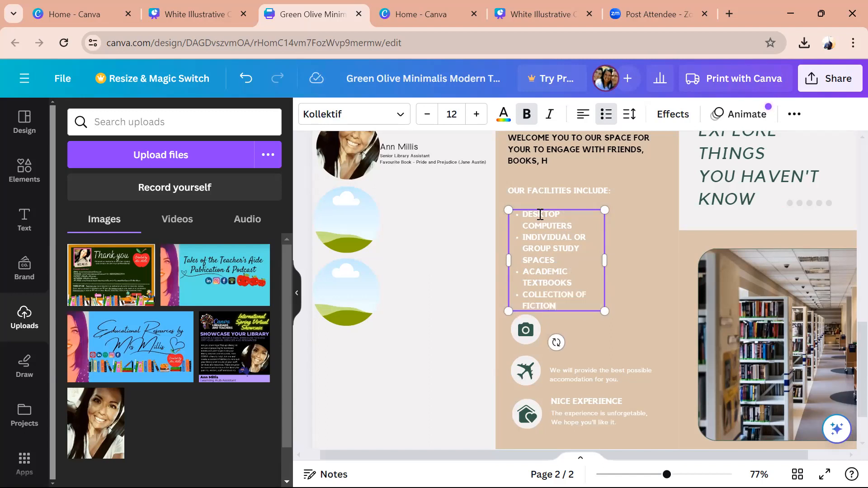
{"action": "type", "text": " BOOKS AND READE"}
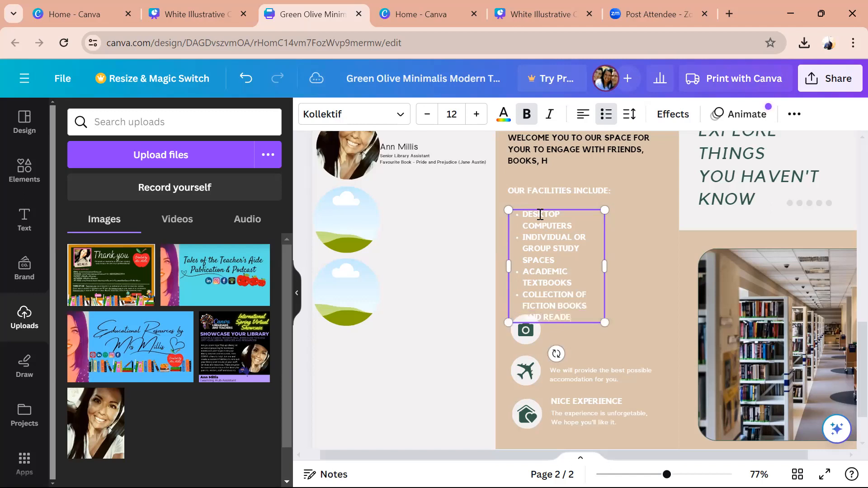
{"action": "type", "text": "RS PERIODICALS"}
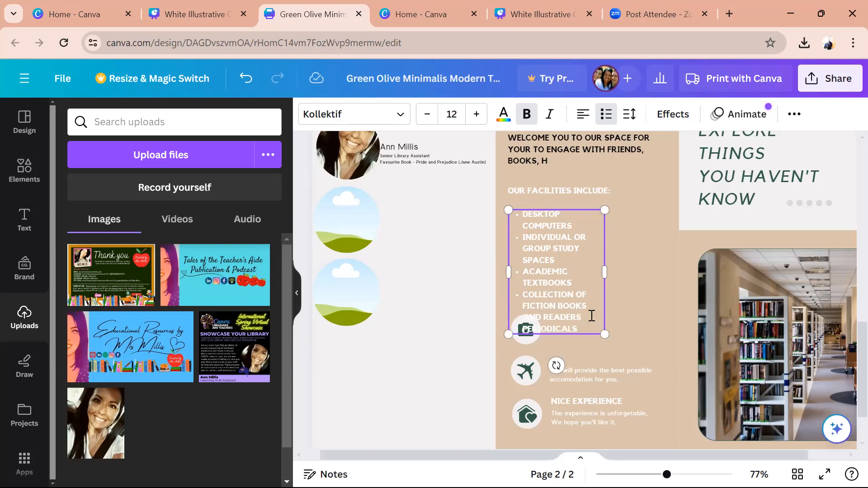
- Widen the facilities list, align it under its heading, and add a CHARGING STATIONS bullet
{"action": "left_click_drag", "start_coordinate": [603, 272], "coordinate": [686, 274]}
{"action": "left_click", "coordinate": [433, 300]}
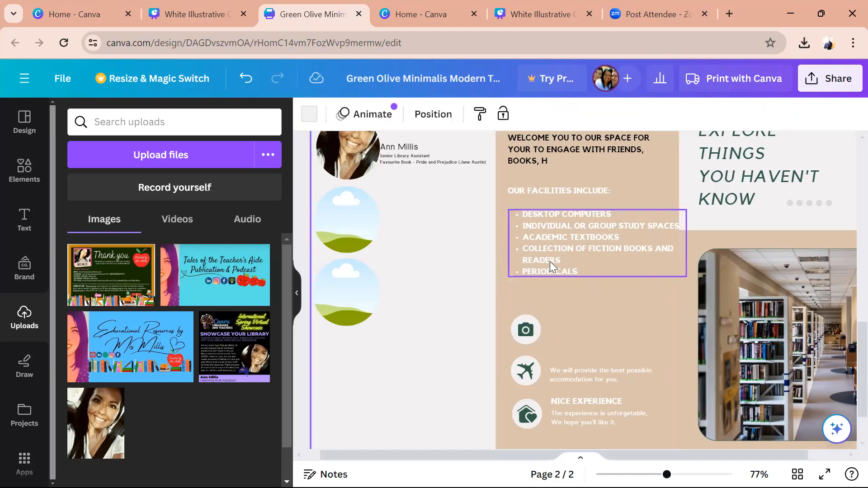
{"action": "left_click", "coordinate": [551, 262]}
{"action": "left_click_drag", "start_coordinate": [551, 262], "coordinate": [541, 254]}
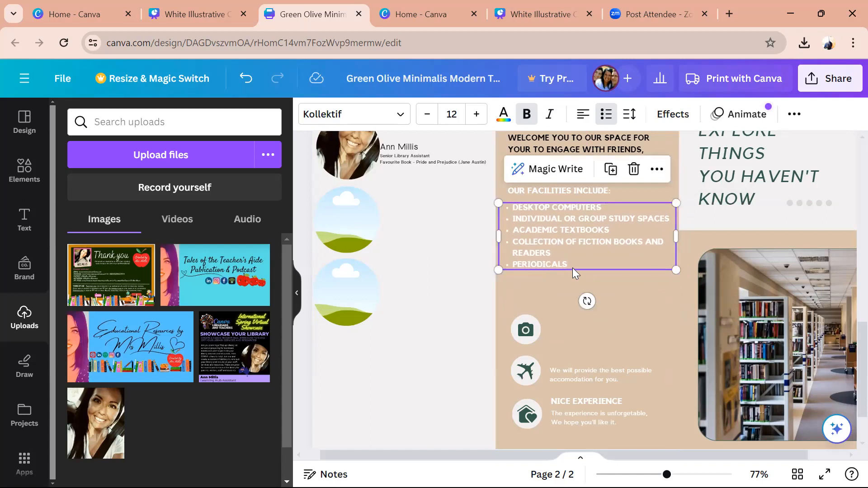
{"action": "key", "text": "Return"}
{"action": "type", "text": "CHARGING STATIONS"}
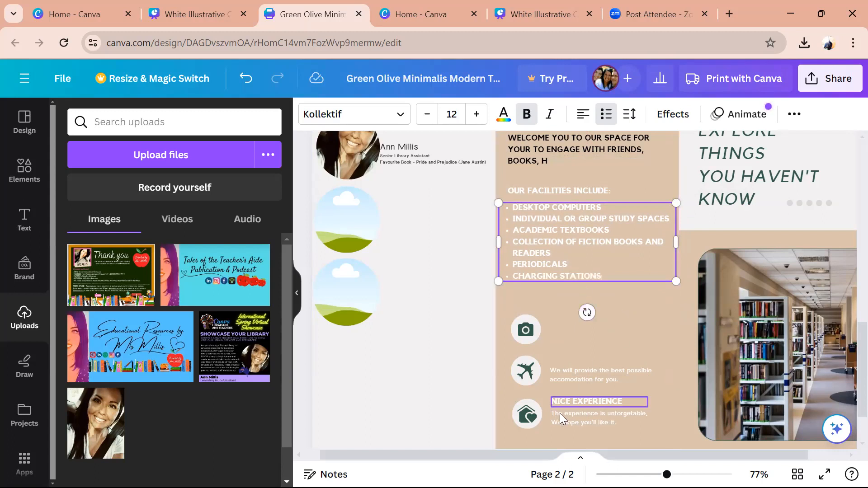
- Delete the accommodation caption, the airplane and camera icons, and their circles
{"action": "left_click", "coordinate": [559, 376]}
{"action": "key", "text": "Delete"}
{"action": "left_click", "coordinate": [525, 373]}
{"action": "key", "text": "Delete"}
{"action": "left_click", "coordinate": [522, 371]}
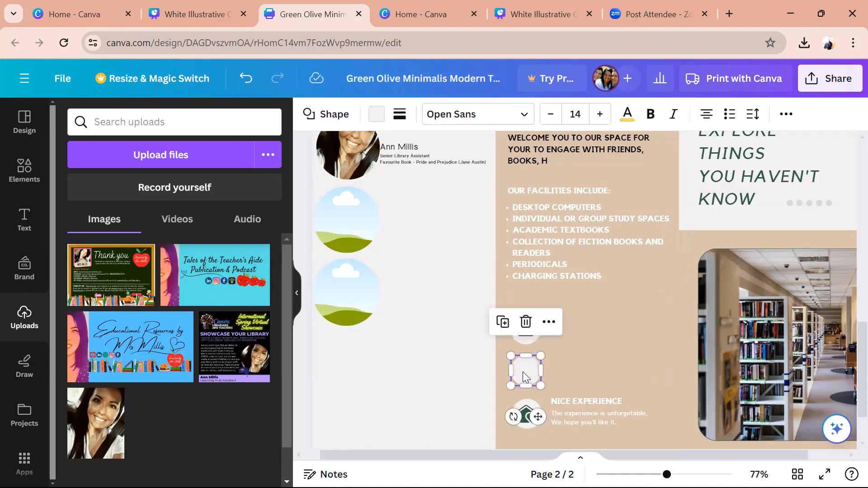
{"action": "left_click", "coordinate": [529, 329]}
{"action": "key", "text": "Delete"}
{"action": "left_click", "coordinate": [529, 330]}
{"action": "key", "text": "Delete"}
{"action": "left_click", "coordinate": [527, 368]}
{"action": "key", "text": "Delete"}
- Delete the house icon and its circle, the experience caption and the NICE EXPERIENCE heading
{"action": "left_click", "coordinate": [533, 418]}
{"action": "key", "text": "Delete"}
{"action": "left_click", "coordinate": [533, 418]}
{"action": "key", "text": "Delete"}
{"action": "left_click", "coordinate": [583, 415]}
{"action": "key", "text": "Delete"}
{"action": "left_click", "coordinate": [583, 401]}
{"action": "key", "text": "Delete"}
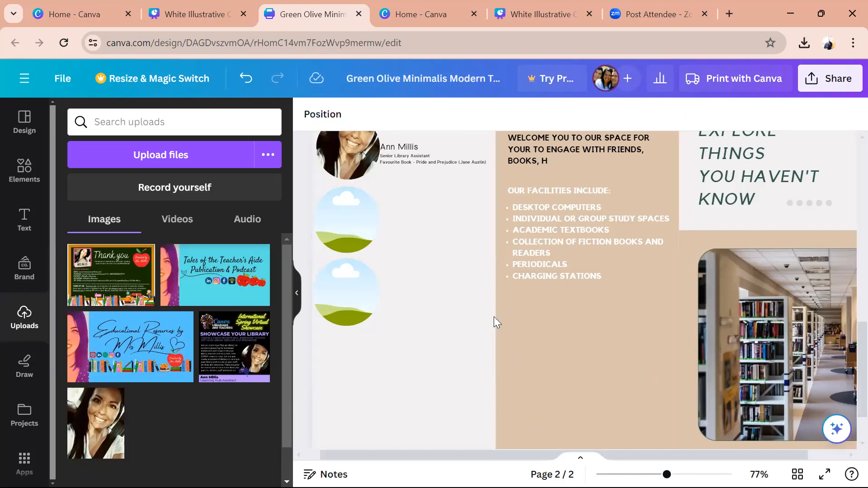
- Search the elements for QR and launch the QR Code app
{"action": "scroll", "coordinate": [850, 316], "scroll_direction": "up", "scroll_amount": 5}
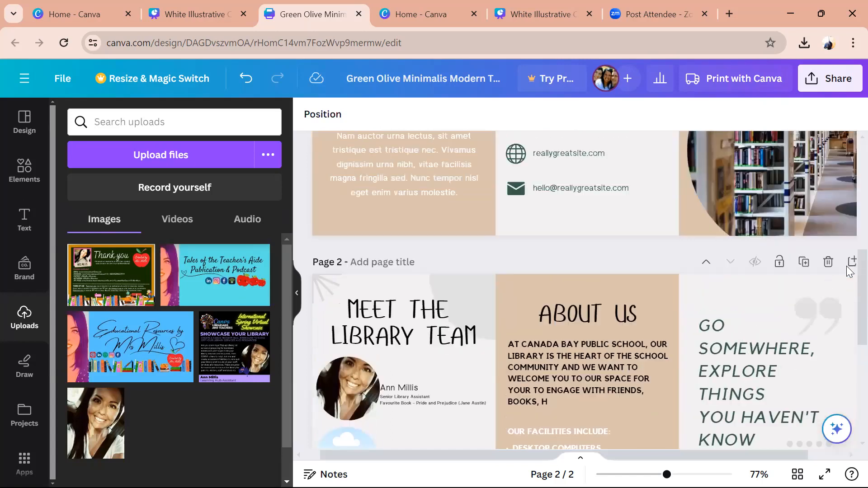
{"action": "scroll", "coordinate": [849, 339], "scroll_direction": "down", "scroll_amount": 8}
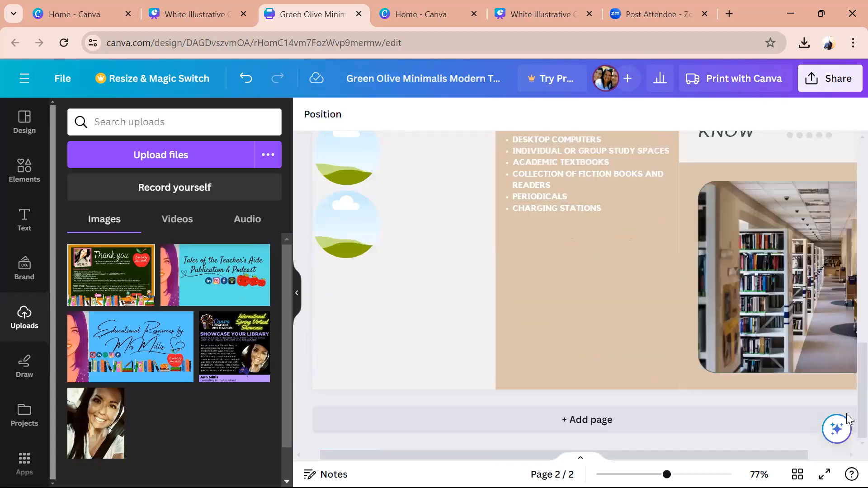
{"action": "left_click", "coordinate": [595, 317]}
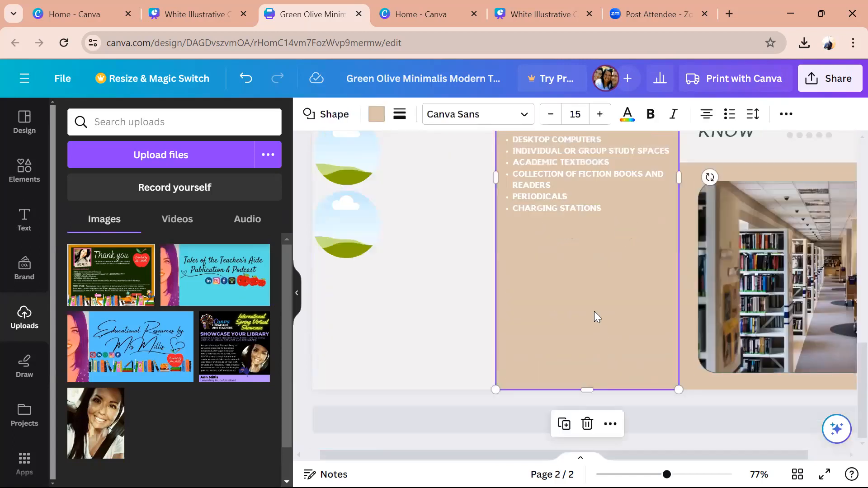
{"action": "left_click", "coordinate": [35, 183]}
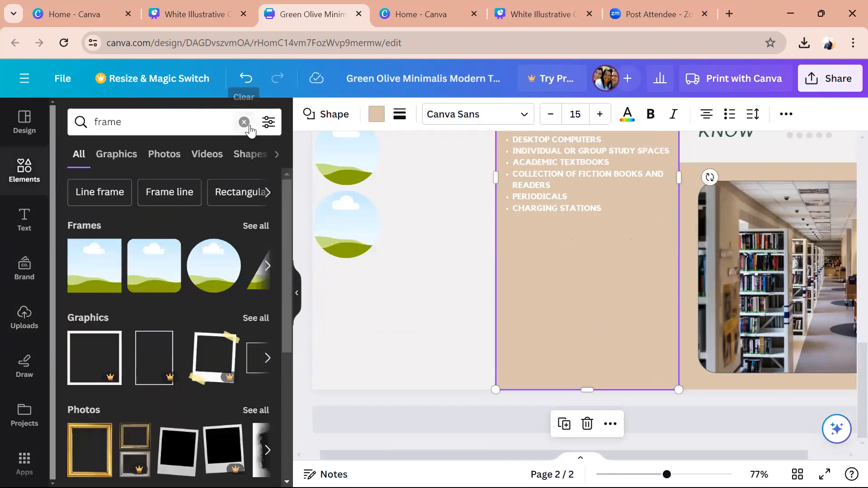
{"action": "key", "text": "shift+r"}
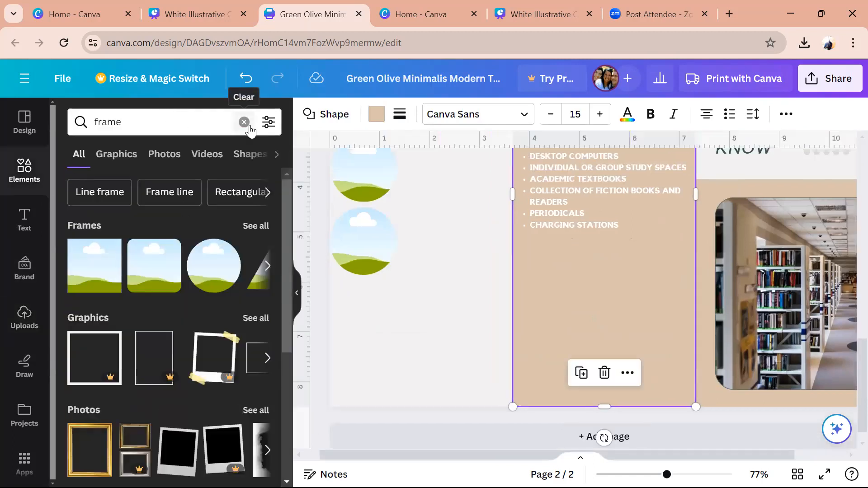
{"action": "left_click", "coordinate": [246, 125]}
{"action": "type", "text": "QR"}
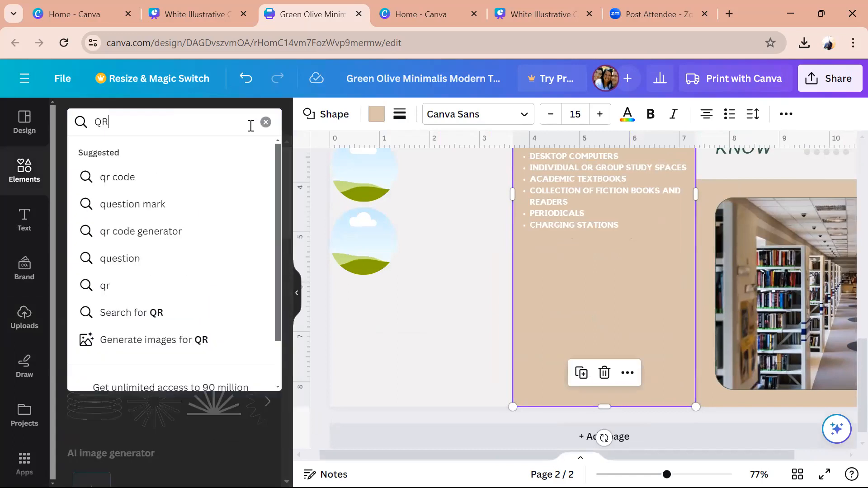
{"action": "key", "text": "Return"}
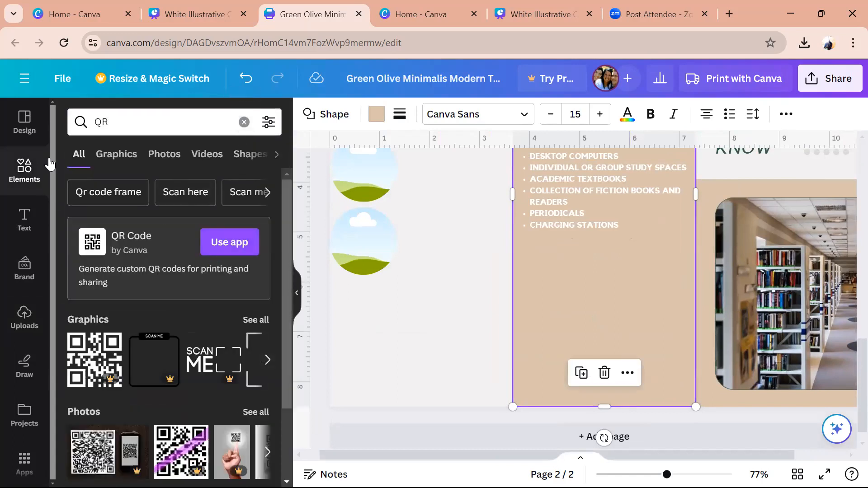
{"action": "left_click", "coordinate": [233, 242]}
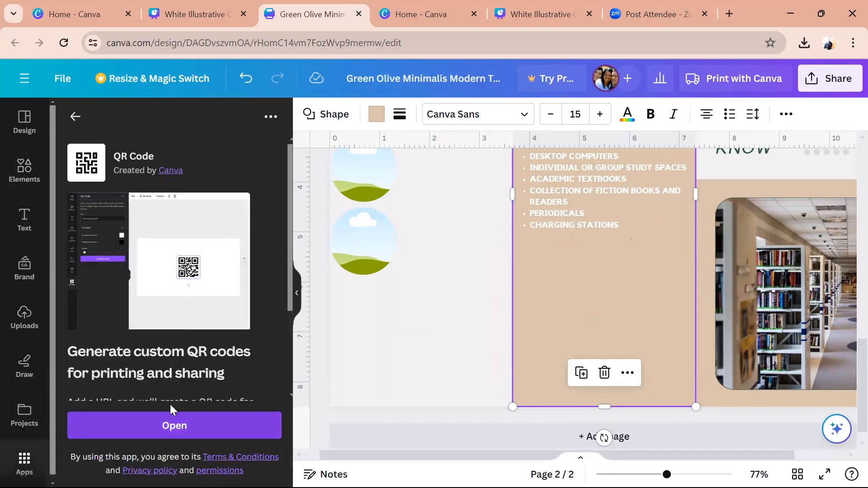
{"action": "left_click", "coordinate": [168, 434]}
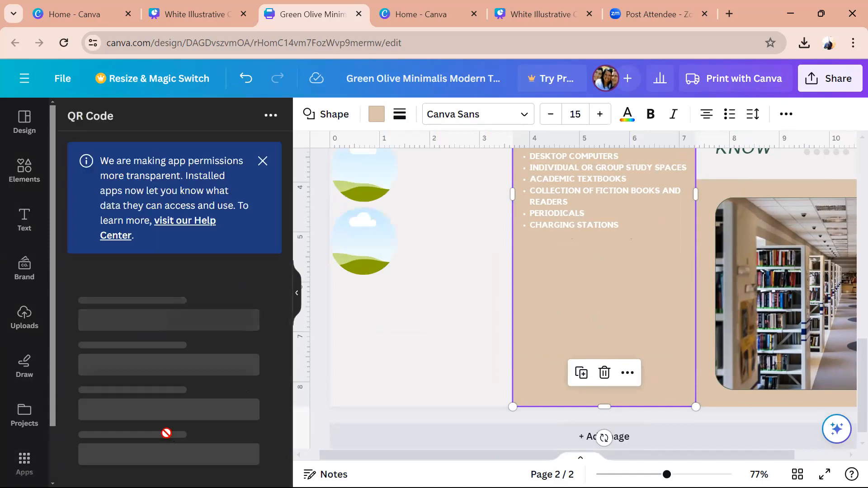
{"action": "left_click", "coordinate": [262, 161]}
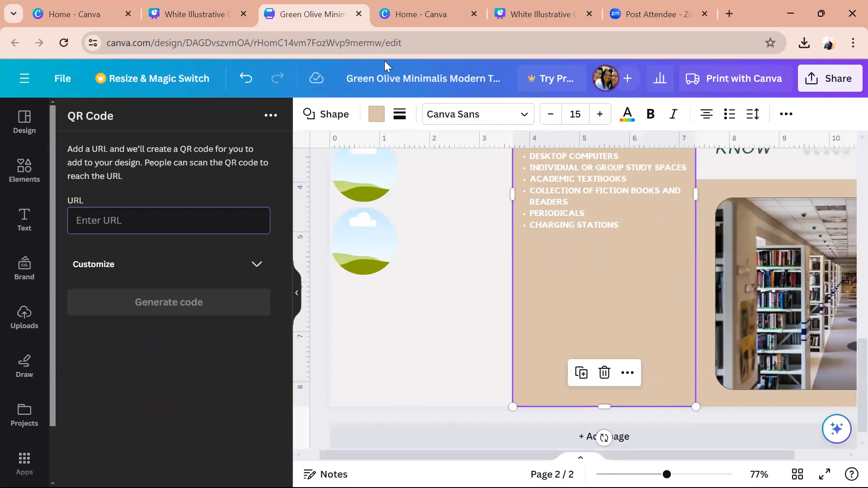
- Generate a QR code from the design's link pasted from the browser address bar
{"action": "left_click", "coordinate": [413, 40]}
{"action": "key", "text": "ctrl+c"}
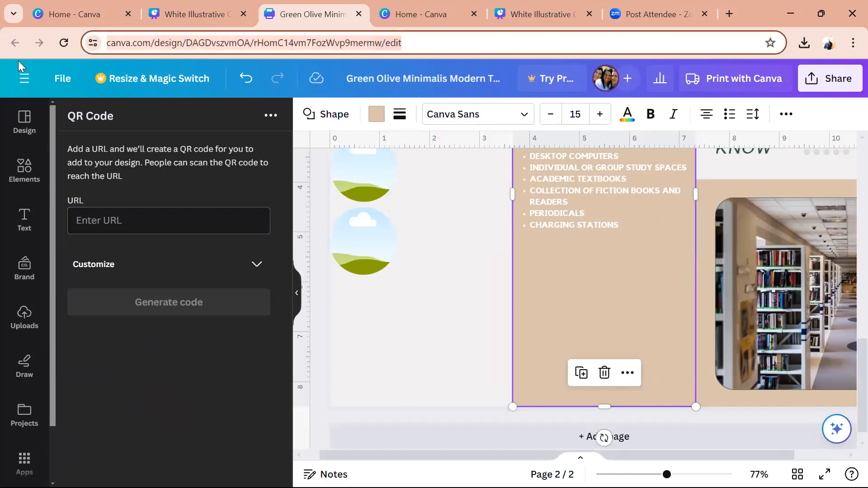
{"action": "left_click", "coordinate": [123, 226]}
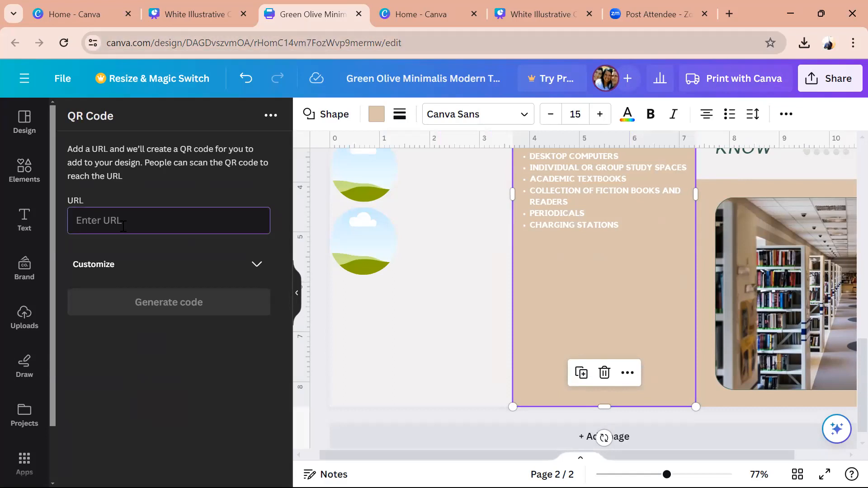
{"action": "key", "text": "ctrl+v"}
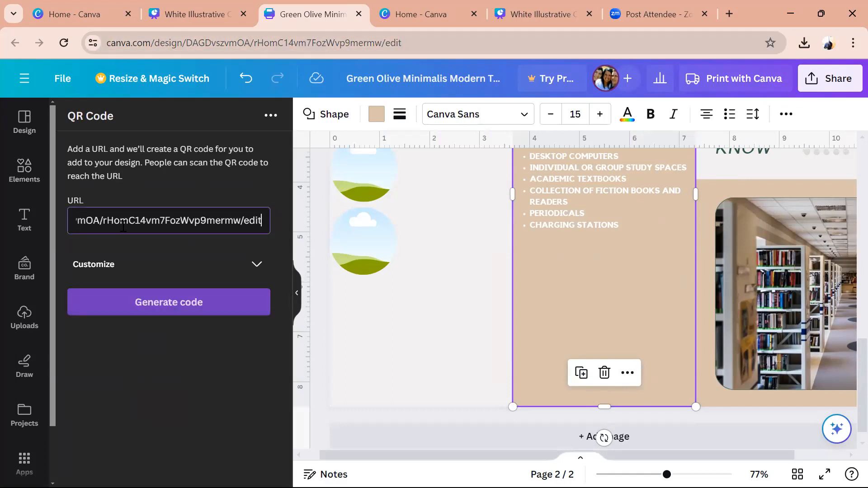
{"action": "left_click", "coordinate": [165, 307]}
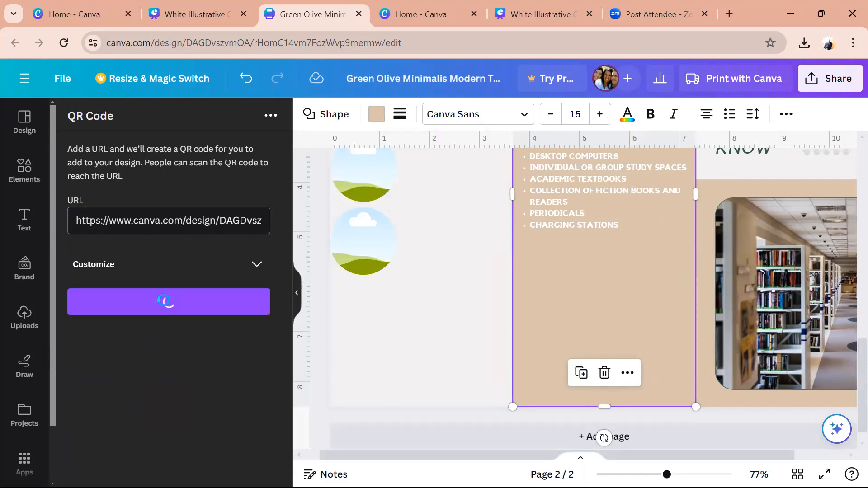
- Move the QR code below the facilities list and shrink it to fit the panel
{"action": "left_click_drag", "start_coordinate": [617, 251], "coordinate": [631, 378]}
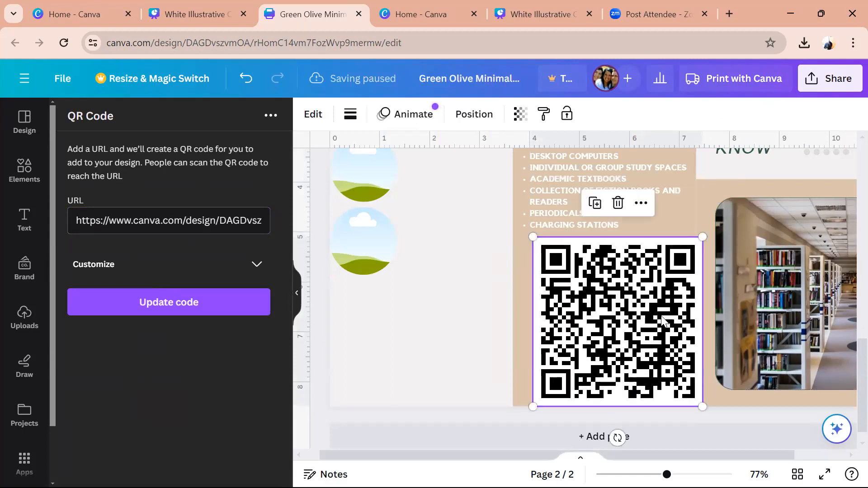
{"action": "left_click_drag", "start_coordinate": [700, 237], "coordinate": [664, 275]}
{"action": "mouse_move", "coordinate": [617, 332]}
{"action": "left_mouse_down"}
{"action": "mouse_move", "coordinate": [628, 314]}
{"action": "mouse_move", "coordinate": [607, 321]}
{"action": "left_mouse_up"}
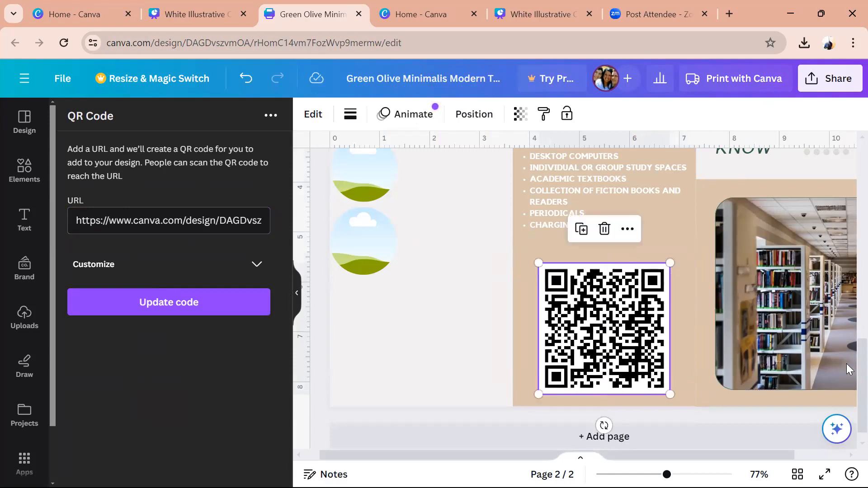
{"action": "scroll", "coordinate": [847, 353], "scroll_direction": "up", "scroll_amount": 5}
- Delete the GO SOMEWHERE quote text from the right panel
{"action": "scroll", "coordinate": [846, 295], "scroll_direction": "down", "scroll_amount": 2}
{"action": "scroll", "coordinate": [846, 342], "scroll_direction": "up", "scroll_amount": 3}
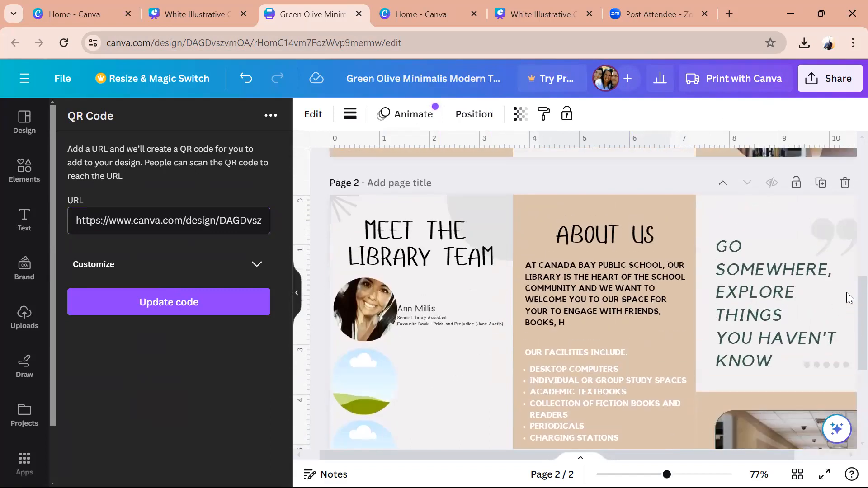
{"action": "left_click", "coordinate": [763, 275]}
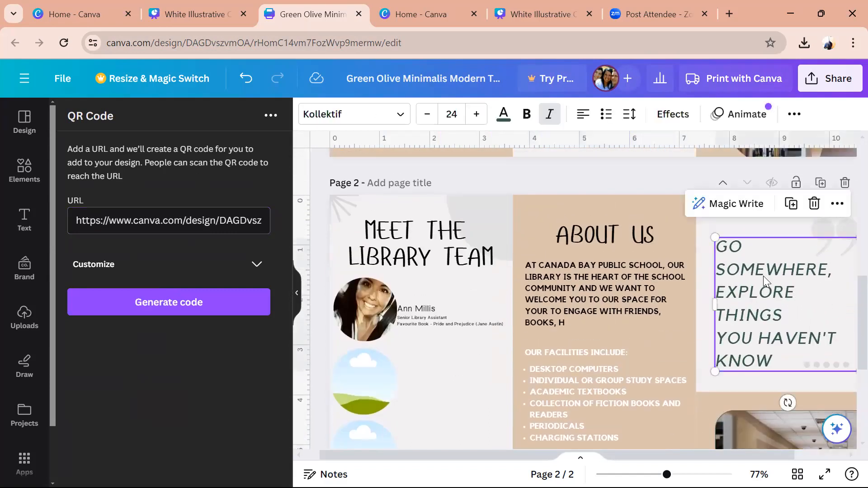
{"action": "key", "text": "ctrl+a"}
{"action": "key", "text": "BackSpace"}
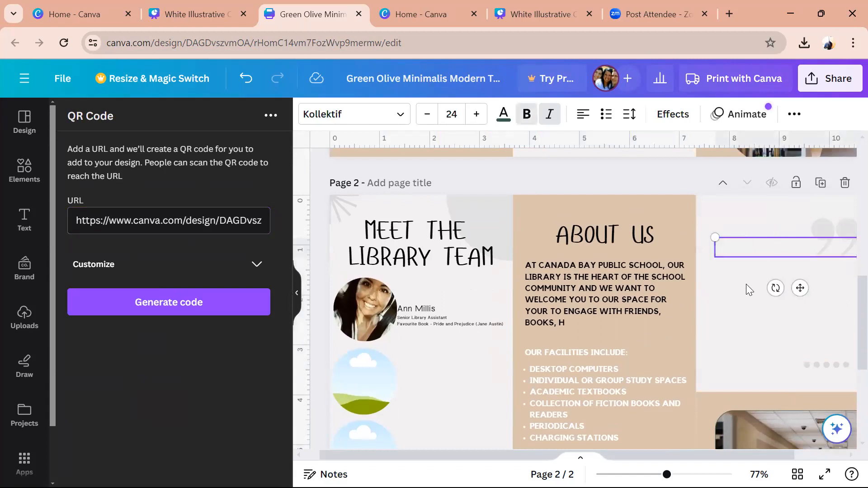
{"action": "left_click", "coordinate": [719, 295]}
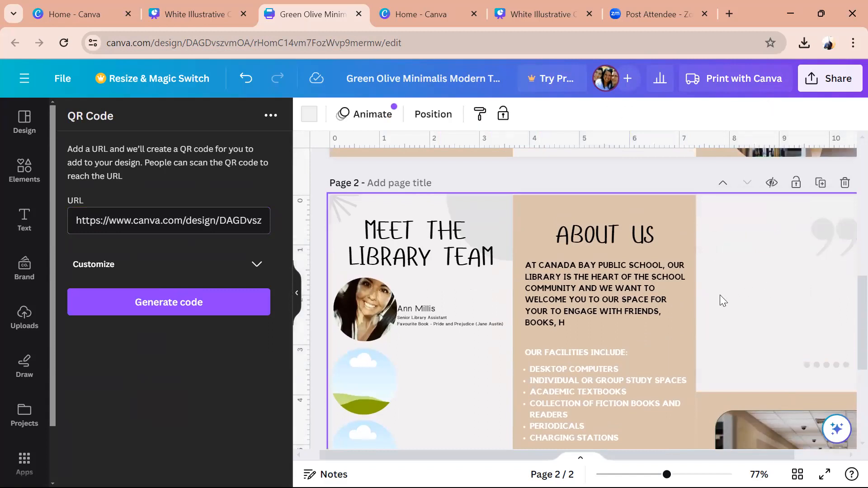
- Copy the ABOUT US heading into the right panel and retitle it UPCOMING EVENTS
{"action": "left_click", "coordinate": [613, 230]}
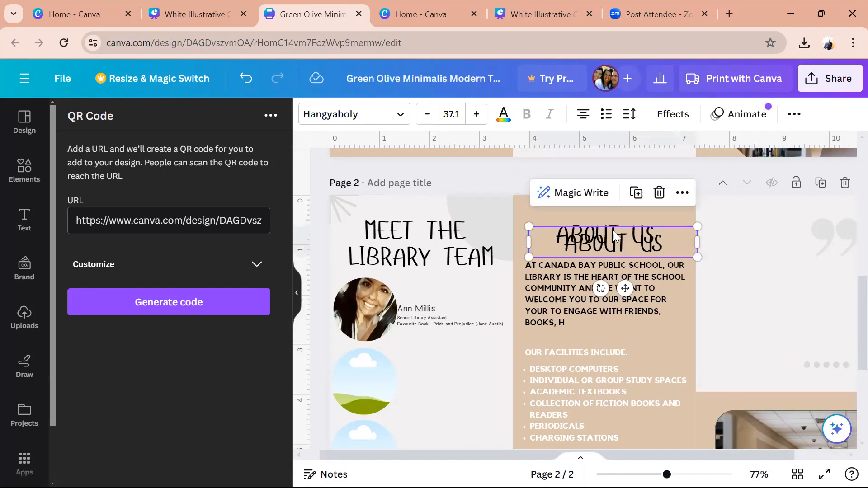
{"action": "left_click_drag", "start_coordinate": [613, 230], "coordinate": [789, 218]}
{"action": "double_click", "coordinate": [818, 234]}
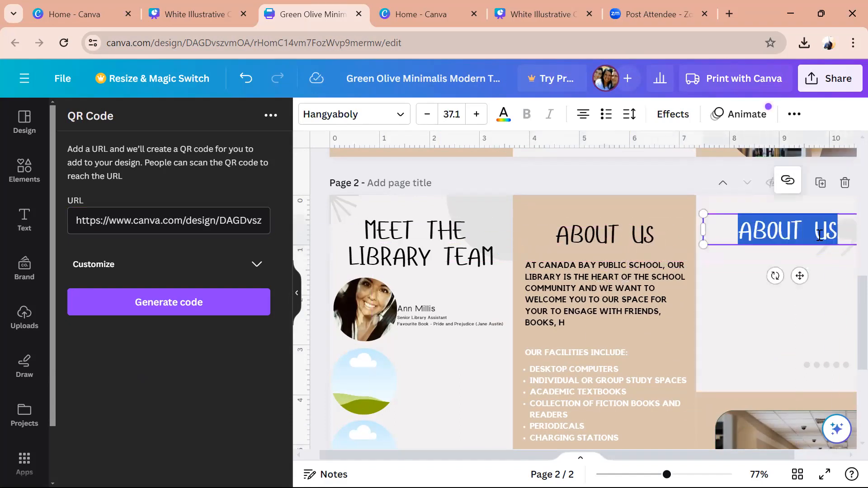
{"action": "type", "text": "UPCOMI"}
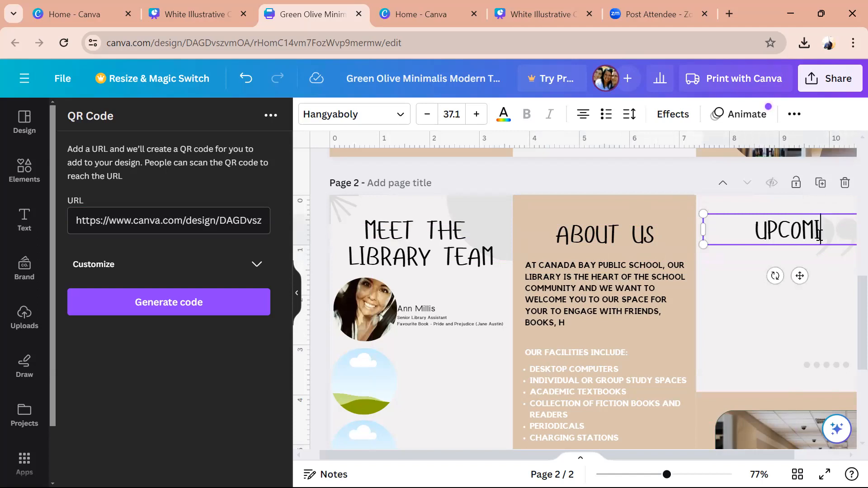
{"action": "type", "text": "NG EVENTS"}
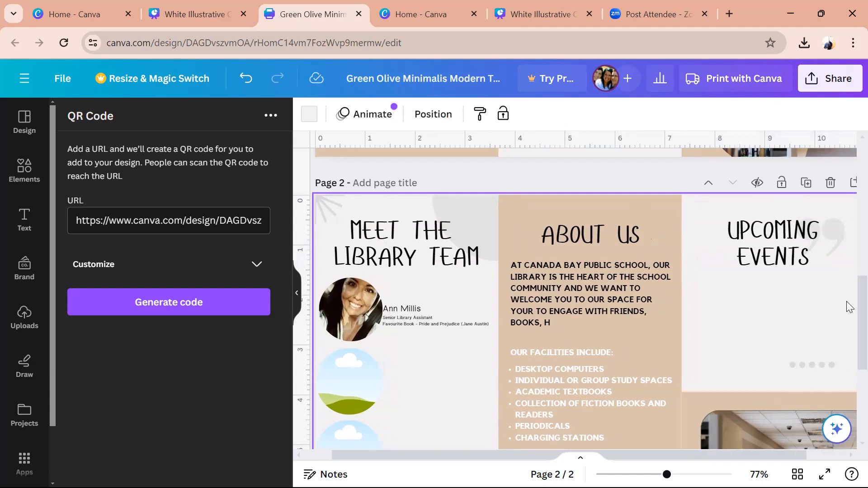
- Delete the library photo and its beige background shape under UPCOMING EVENTS
{"action": "scroll", "coordinate": [849, 332], "scroll_direction": "down", "scroll_amount": 5}
{"action": "scroll", "coordinate": [849, 316], "scroll_direction": "up", "scroll_amount": 5}
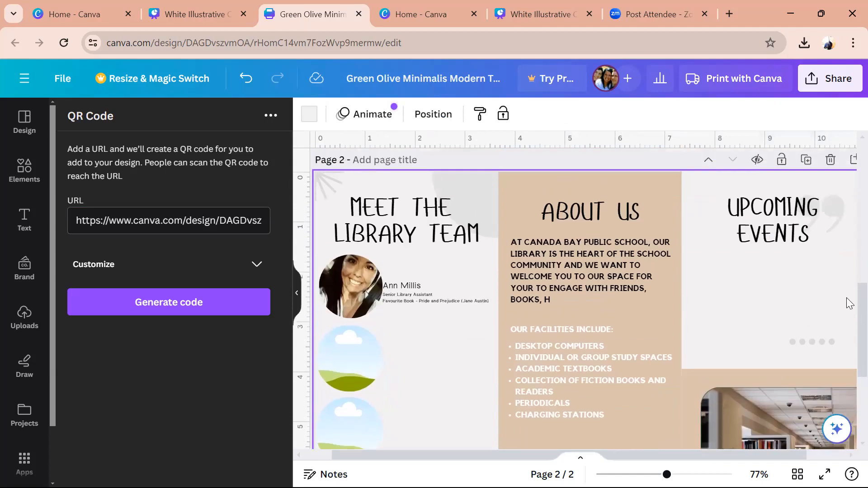
{"action": "scroll", "coordinate": [846, 343], "scroll_direction": "down", "scroll_amount": 3}
{"action": "scroll", "coordinate": [846, 370], "scroll_direction": "down", "scroll_amount": 2}
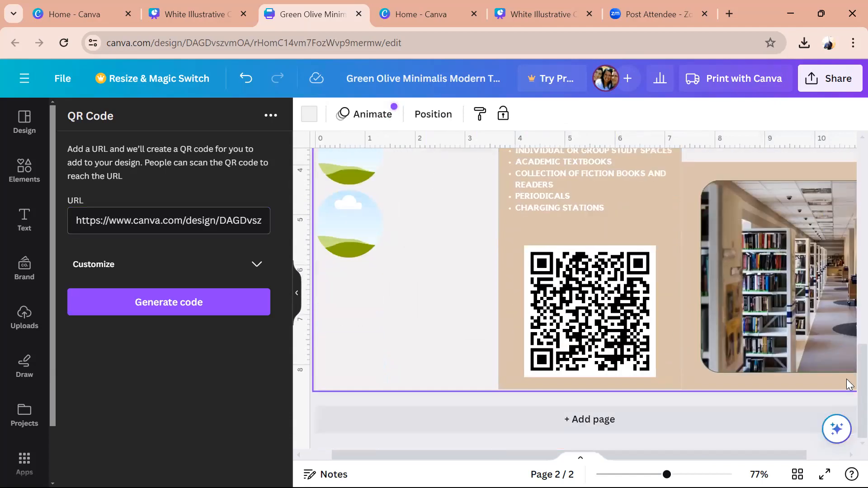
{"action": "left_click", "coordinate": [798, 337]}
{"action": "key", "text": "Delete"}
{"action": "key", "text": "Delete"}
{"action": "left_click", "coordinate": [797, 337]}
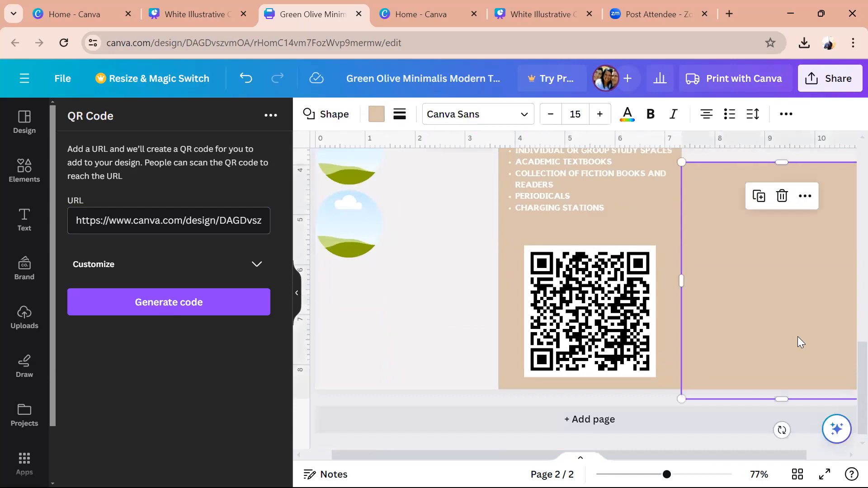
{"action": "key", "text": "Delete"}
{"action": "scroll", "coordinate": [848, 344], "scroll_direction": "up", "scroll_amount": 6}
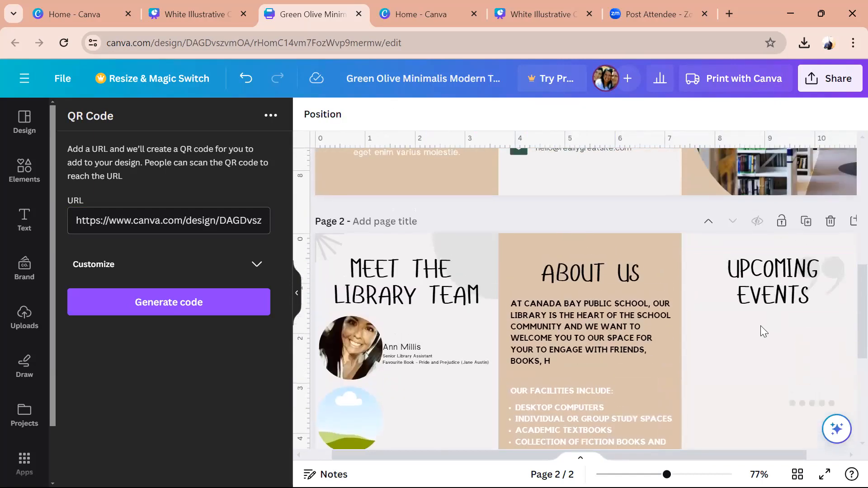
- Duplicate the About Us paragraph under UPCOMING EVENTS and replace its text with MARCH 2024
{"action": "left_click", "coordinate": [730, 361]}
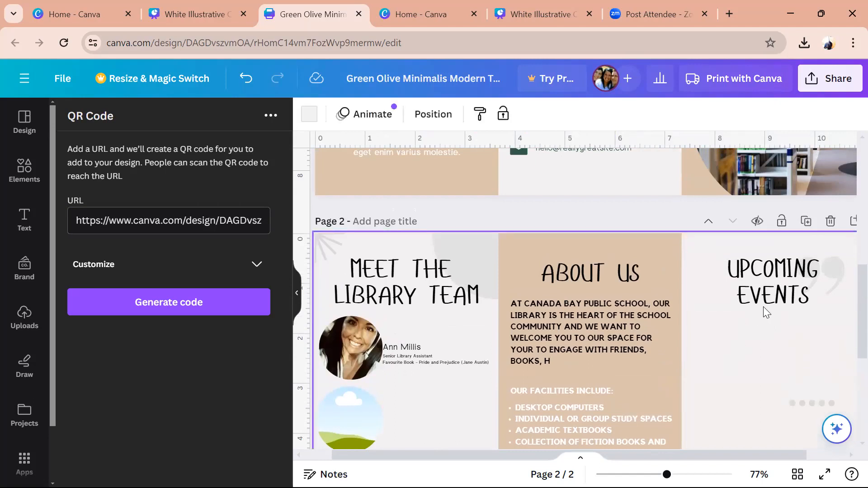
{"action": "left_click", "coordinate": [576, 352]}
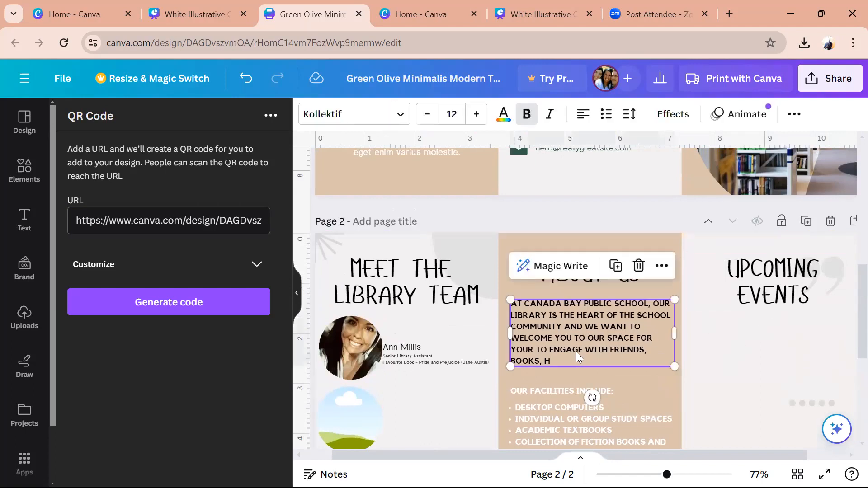
{"action": "key", "text": "ctrl+d"}
{"action": "left_click_drag", "start_coordinate": [576, 352], "coordinate": [753, 368]}
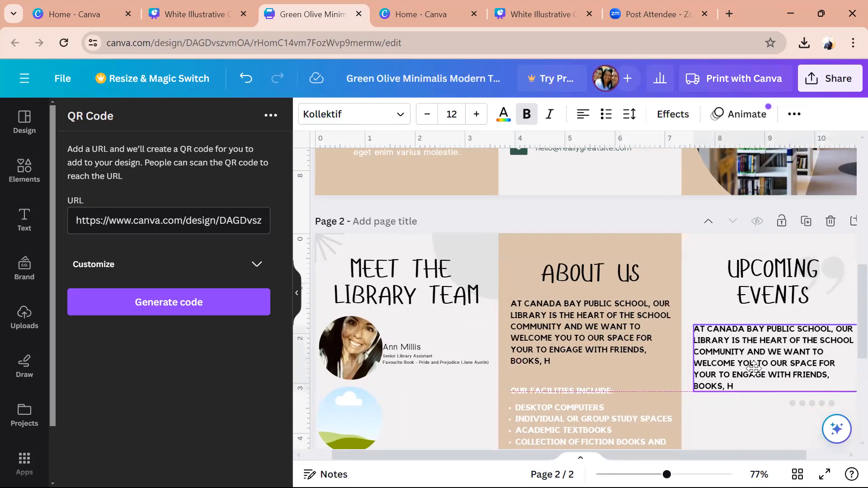
{"action": "double_click", "coordinate": [755, 368]}
{"action": "type", "text": "MARCH 2024"}
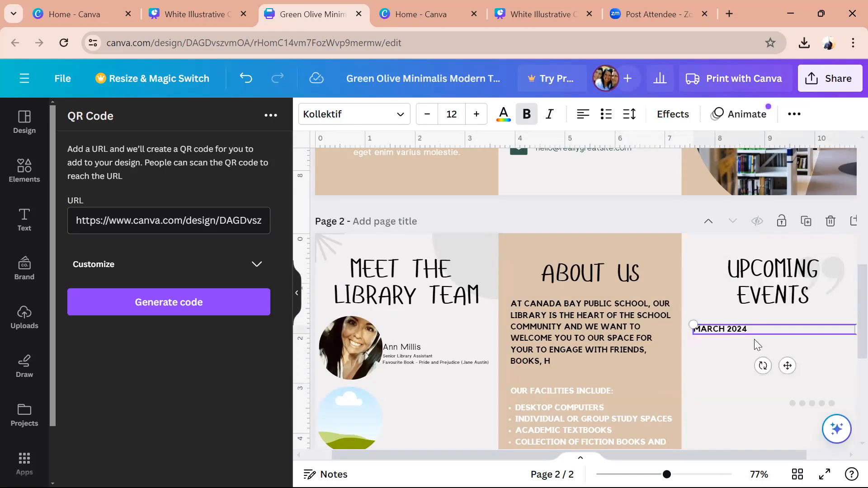
{"action": "key", "text": "Return"}
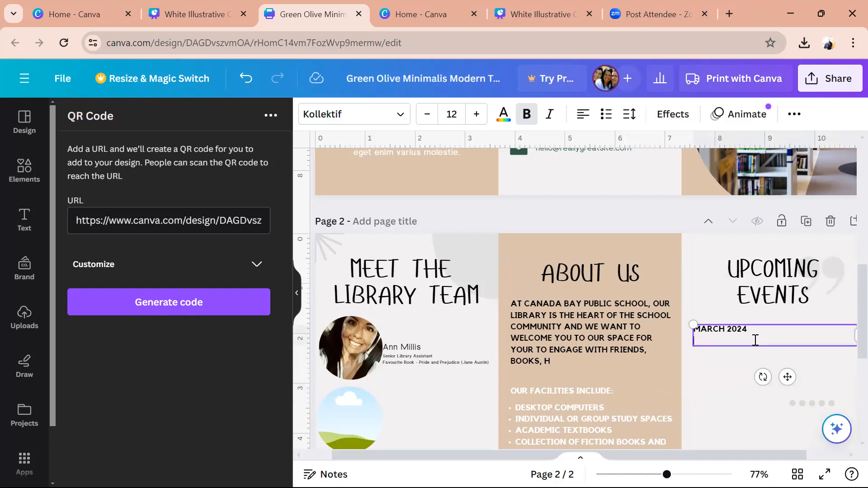
- Add bullets POETRY COMPETITIONS, ART COMPETITIONS and PHOTOGRAPHY COMPETITIONS below MARCH 2024
{"action": "key", "text": "ctrl+shift+8"}
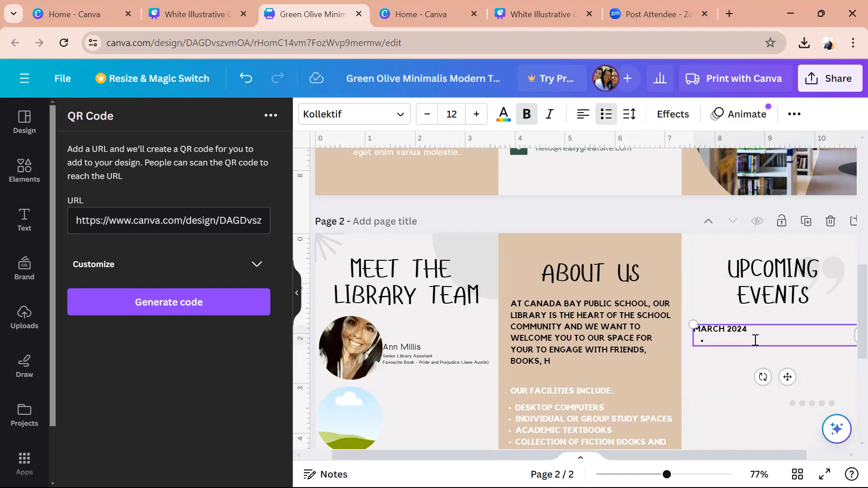
{"action": "type", "text": "POETRY COMPETITIONS"}
{"action": "key", "text": "Return"}
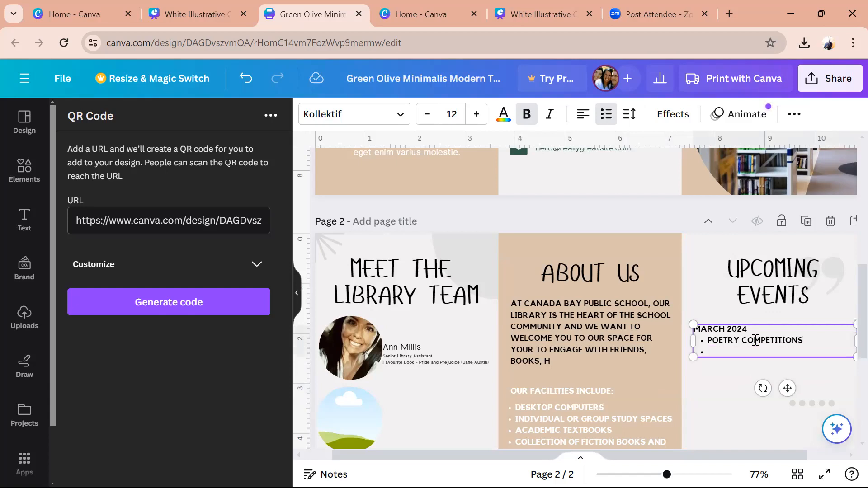
{"action": "type", "text": "ART COMPETITIONS"}
{"action": "key", "text": "Return"}
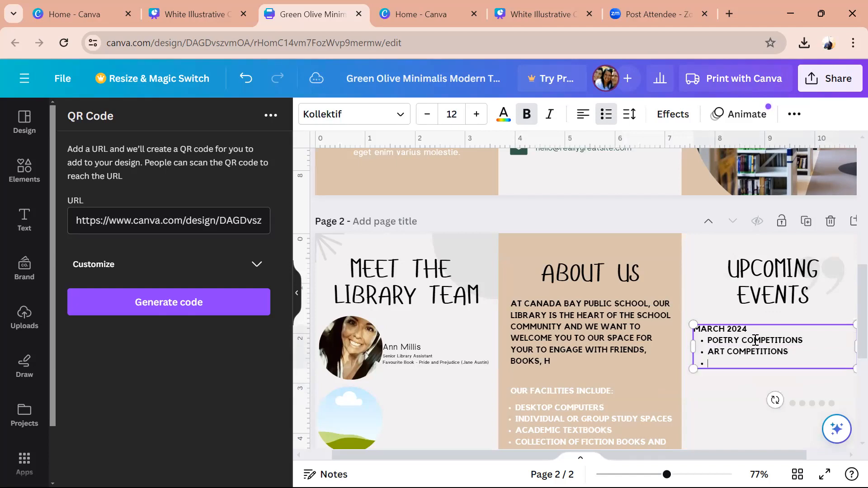
{"action": "type", "text": "PHOTOGRAPHY COMPETITIONS"}
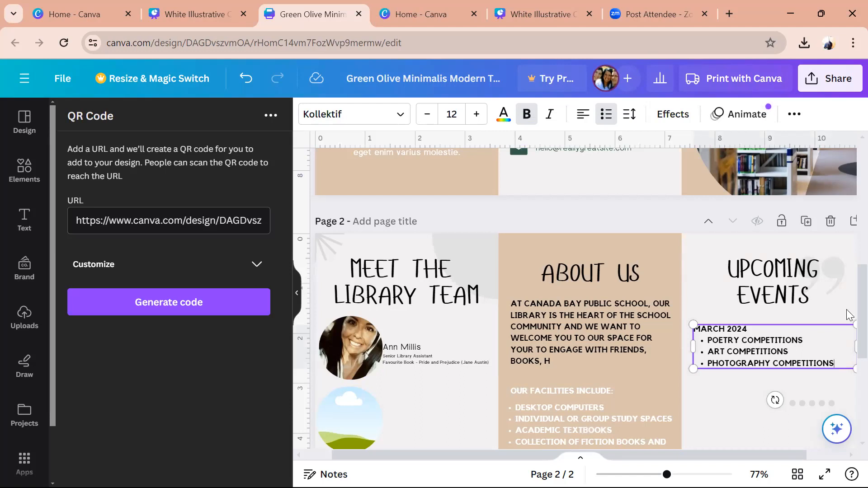
- Add an unbulleted APRIL 2024 heading after PHOTOGRAPHY COMPETITIONS in the events list
{"action": "scroll", "coordinate": [849, 350], "scroll_direction": "down", "scroll_amount": 2}
{"action": "scroll", "coordinate": [849, 350], "scroll_direction": "down", "scroll_amount": 1}
{"action": "scroll", "coordinate": [848, 321], "scroll_direction": "up", "scroll_amount": 3}
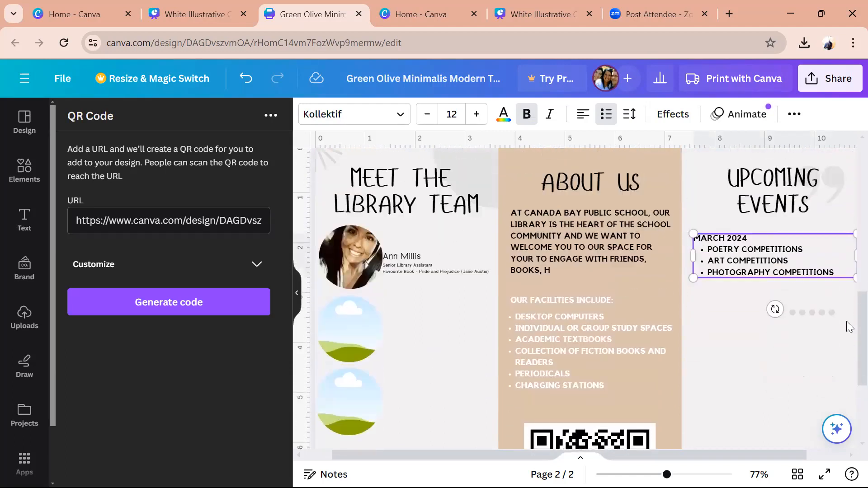
{"action": "left_click", "coordinate": [834, 325]}
{"action": "key", "text": "Return"}
{"action": "key", "text": "Return"}
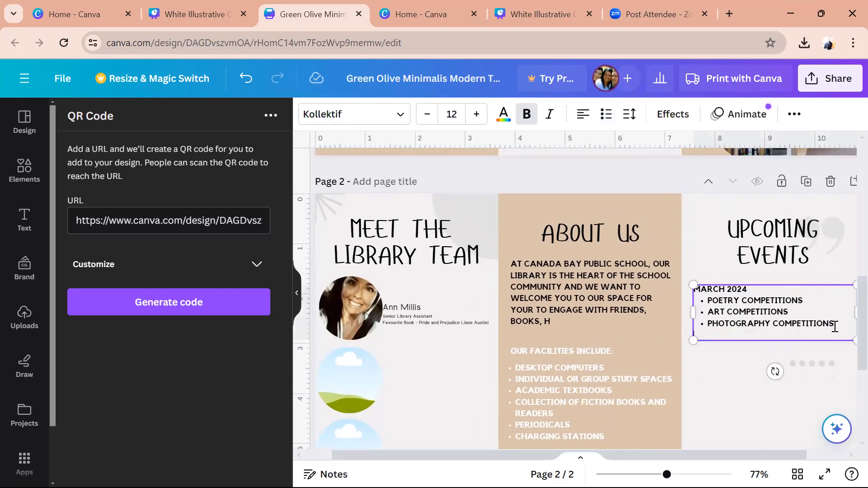
{"action": "key", "text": "Return"}
{"action": "type", "text": "APRIL "}
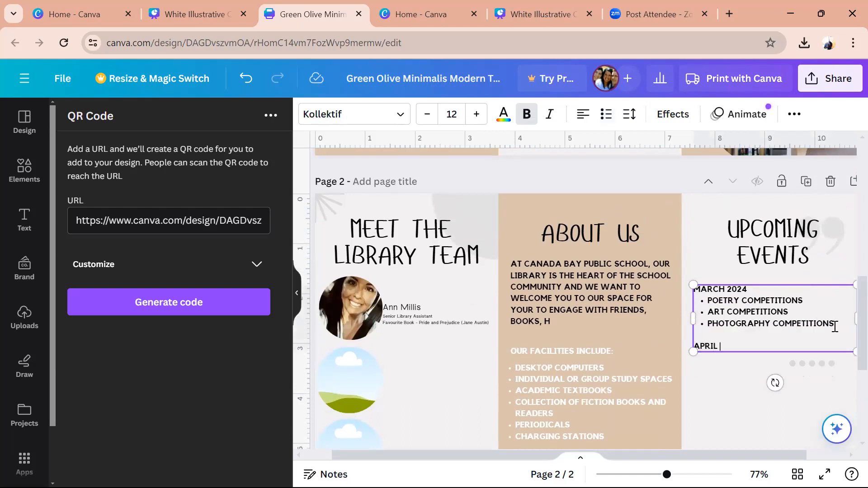
{"action": "type", "text": "2024"}
{"action": "key", "text": "Return"}
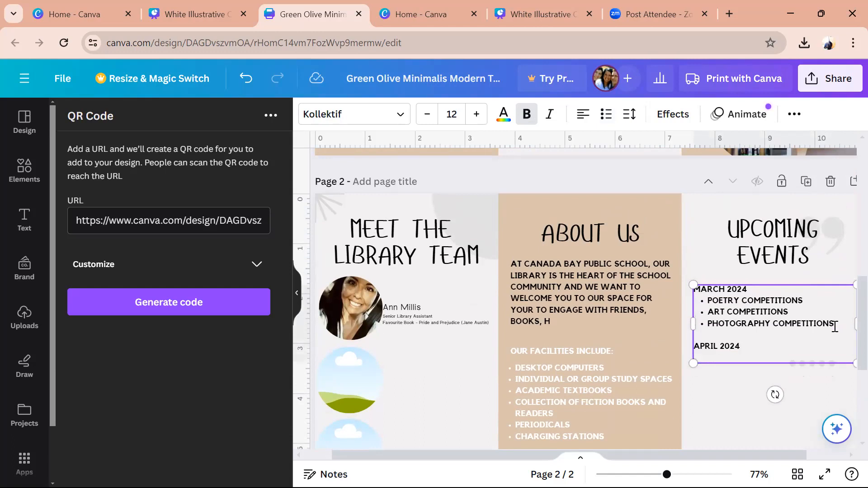
- List SIMULATENOUS READING HOUR and ANZAC DAY as bullets under APRIL 2024
{"action": "key", "text": "ctrl+shift+8"}
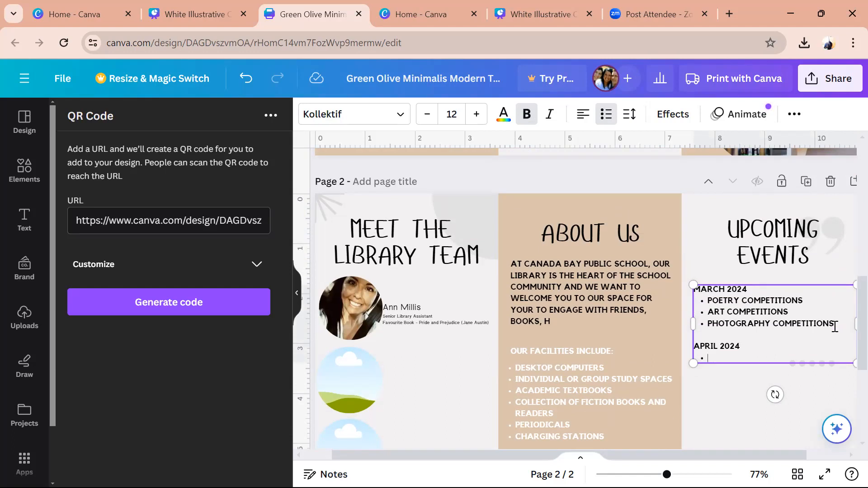
{"action": "type", "text": "SIMULATENOUS READING HOUR"}
{"action": "key", "text": "Return"}
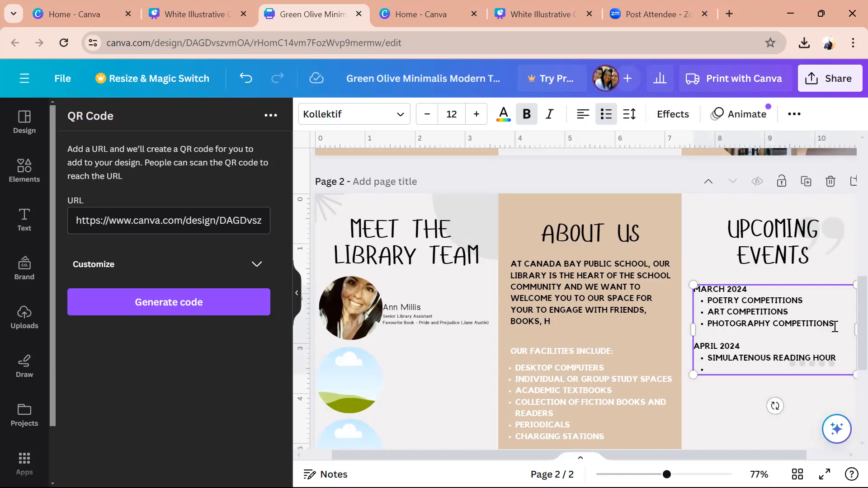
{"action": "type", "text": "ANZAC"}
{"action": "type", "text": " COMEM"}
{"action": "key", "text": "BackSpace"}
{"action": "key", "text": "BackSpace"}
{"action": "key", "text": "BackSpace"}
{"action": "key", "text": "BackSpace"}
{"action": "key", "text": "BackSpace"}
{"action": "type", "text": "DAY"}
{"action": "scroll", "coordinate": [849, 312], "scroll_direction": "down", "scroll_amount": 5}
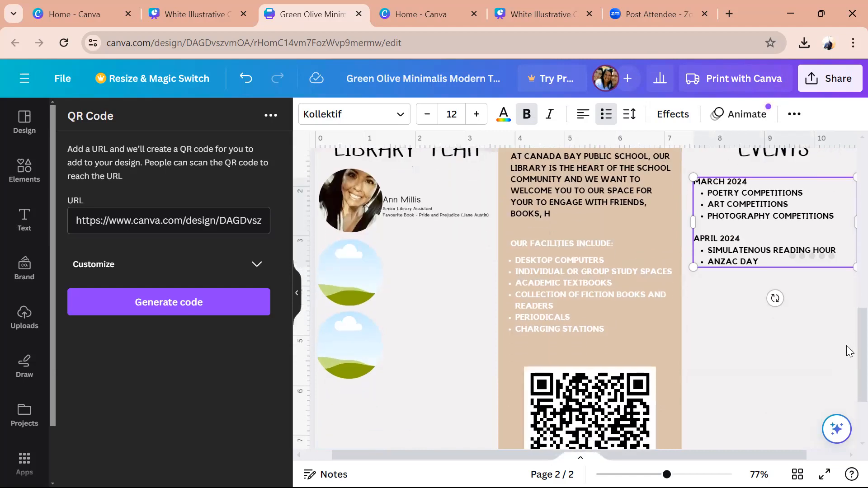
{"action": "scroll", "coordinate": [848, 362], "scroll_direction": "up", "scroll_amount": 4}
{"action": "scroll", "coordinate": [849, 319], "scroll_direction": "up", "scroll_amount": 8}
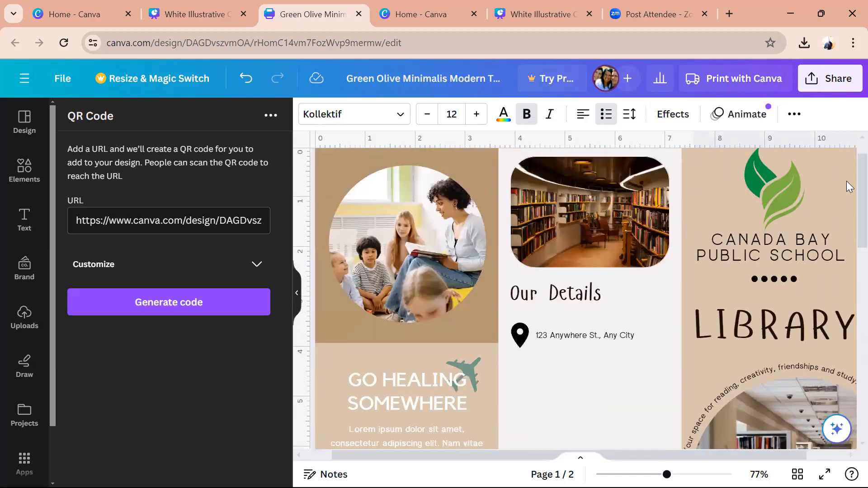
{"action": "scroll", "coordinate": [849, 208], "scroll_direction": "down", "scroll_amount": 3}
{"action": "scroll", "coordinate": [837, 331], "scroll_direction": "down", "scroll_amount": 7}
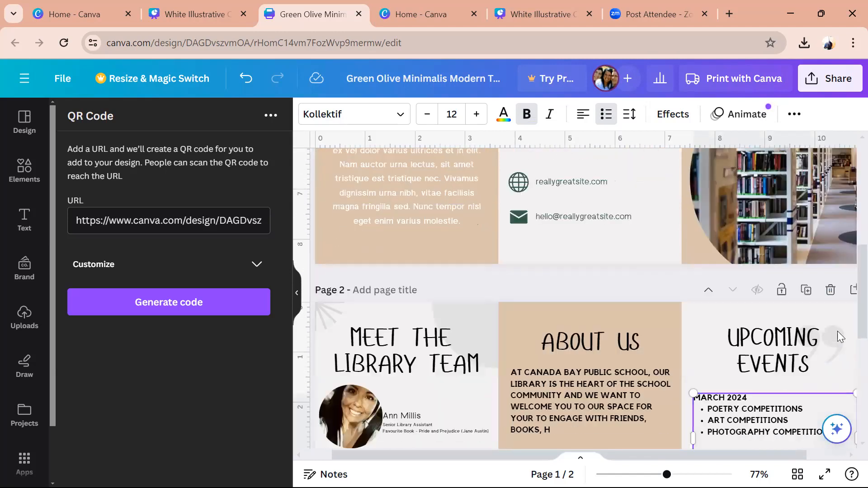
{"action": "scroll", "coordinate": [839, 310], "scroll_direction": "up", "scroll_amount": 2}
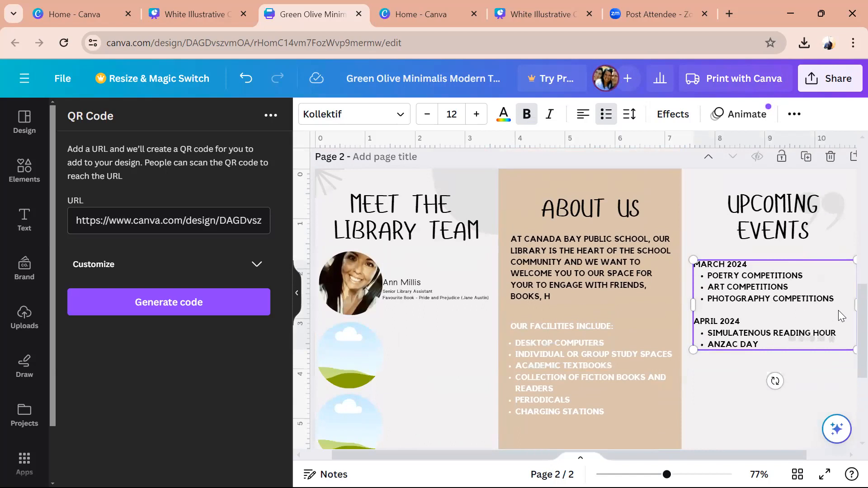
{"action": "scroll", "coordinate": [838, 310], "scroll_direction": "down", "scroll_amount": 4}
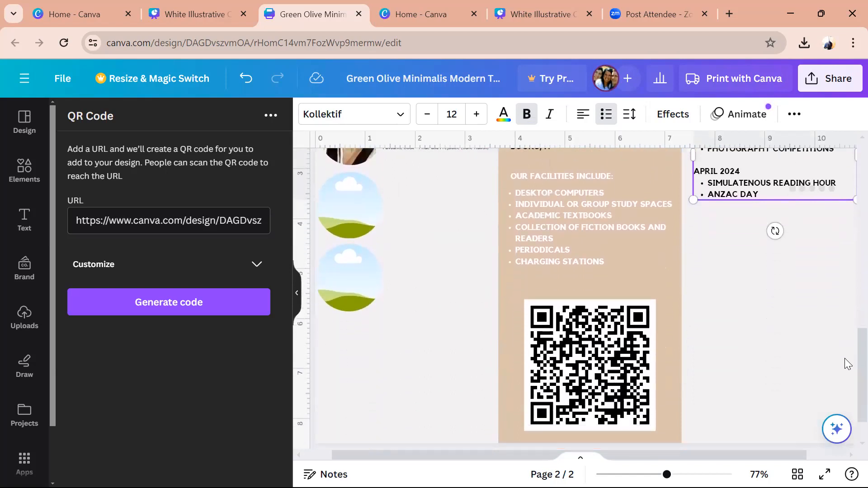
{"action": "scroll", "coordinate": [844, 360], "scroll_direction": "up", "scroll_amount": 2}
{"action": "scroll", "coordinate": [849, 347], "scroll_direction": "up", "scroll_amount": 3}
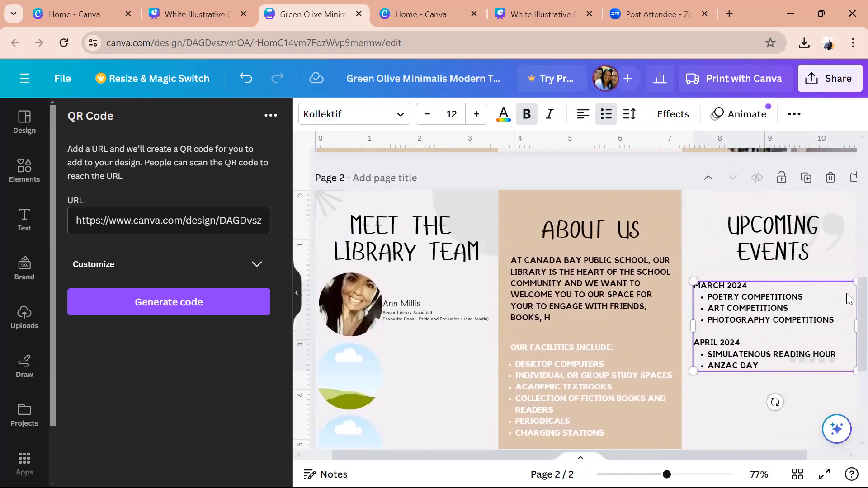
{"action": "scroll", "coordinate": [849, 298], "scroll_direction": "down", "scroll_amount": 2}
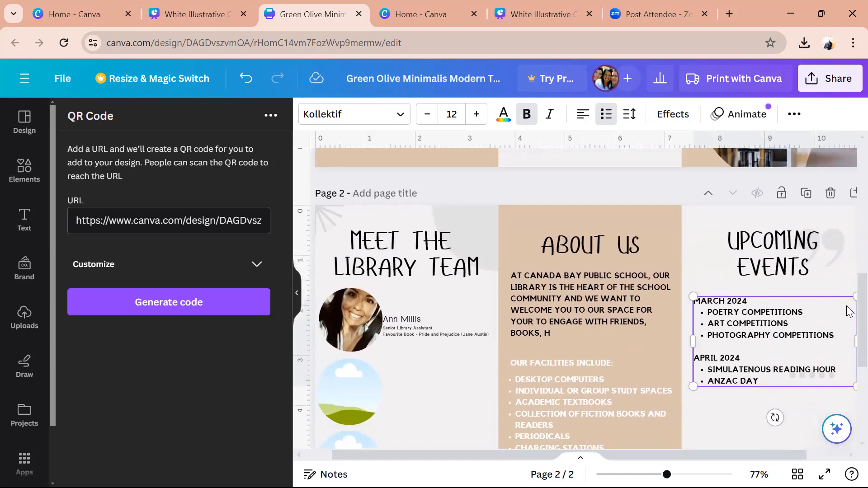
{"action": "scroll", "coordinate": [848, 317], "scroll_direction": "up", "scroll_amount": 10}
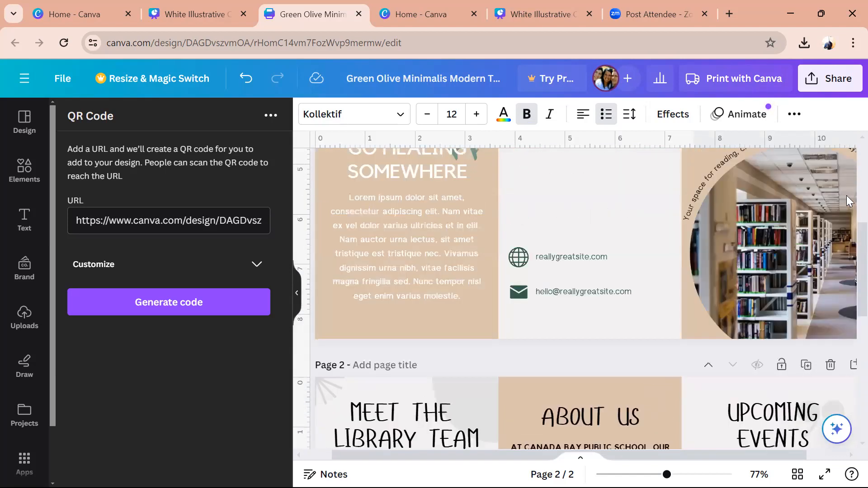
{"action": "scroll", "coordinate": [849, 166], "scroll_direction": "down", "scroll_amount": 4}
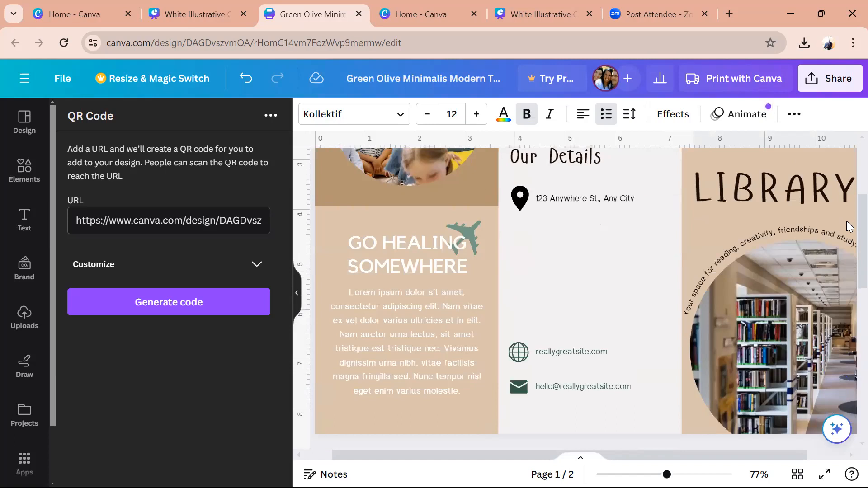
{"action": "scroll", "coordinate": [849, 208], "scroll_direction": "up", "scroll_amount": 3}
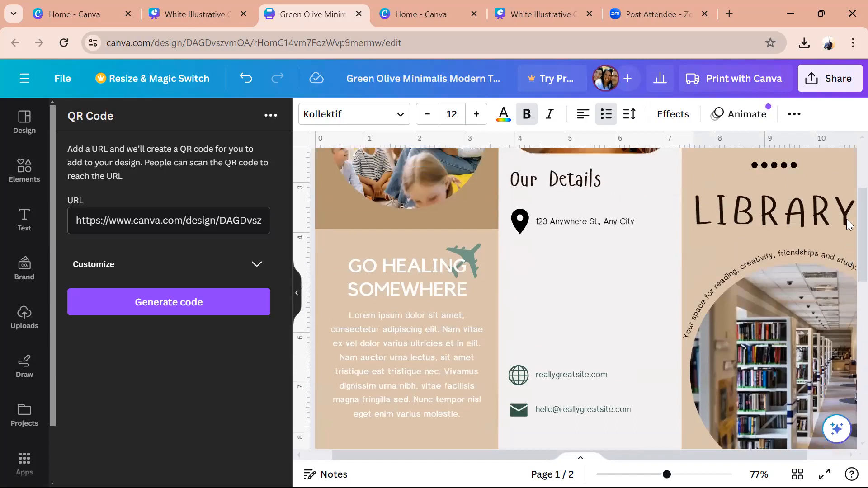
{"action": "scroll", "coordinate": [847, 201], "scroll_direction": "down", "scroll_amount": 2}
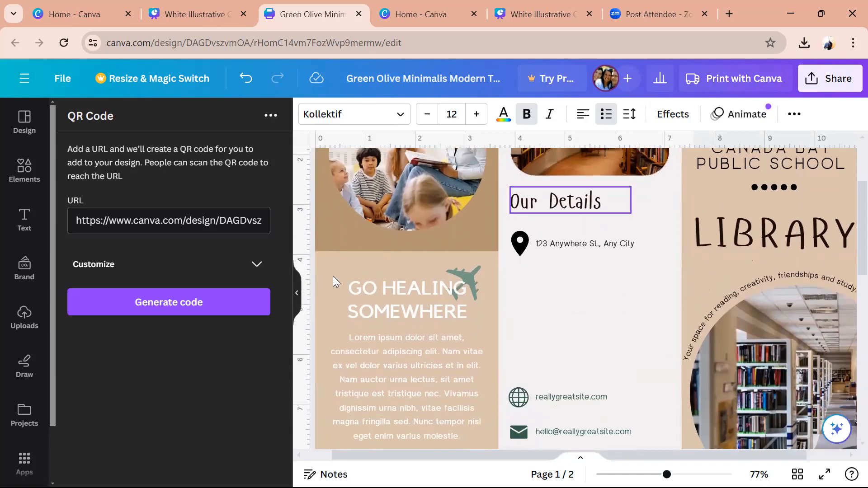
- Delete the GO HEALING SOMEWHERE heading from page 1
{"action": "left_click", "coordinate": [390, 305]}
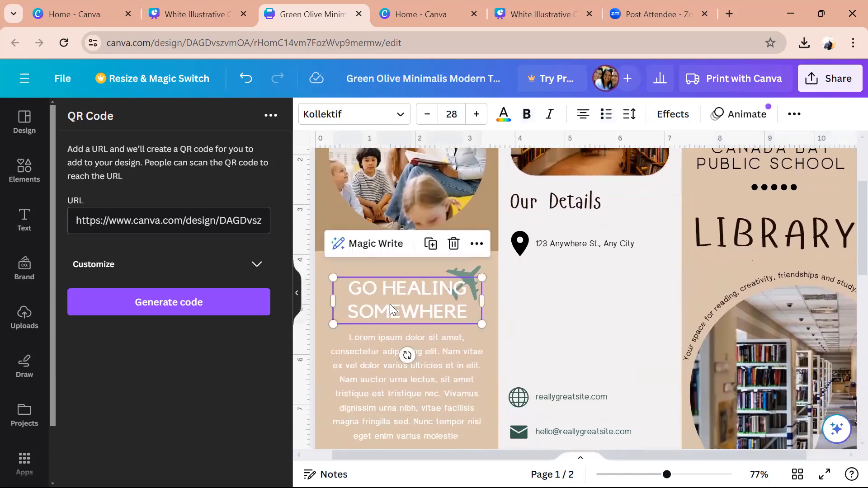
{"action": "key", "text": "Delete"}
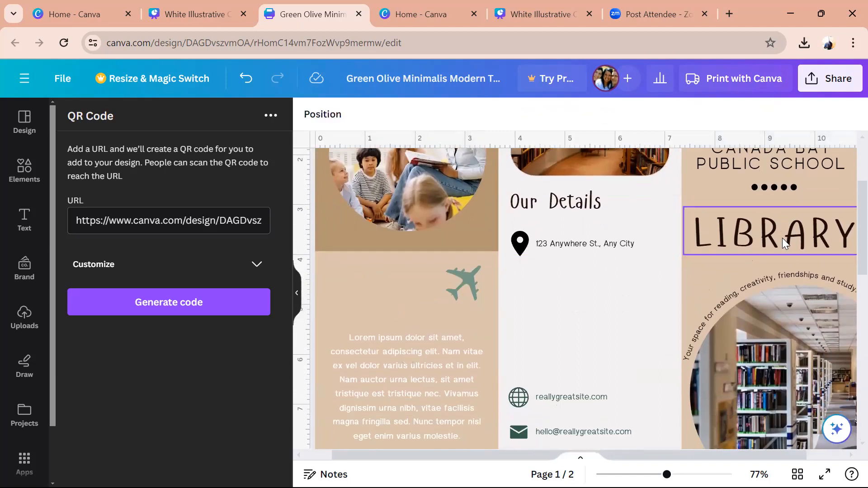
{"action": "key", "text": "ctrl+v"}
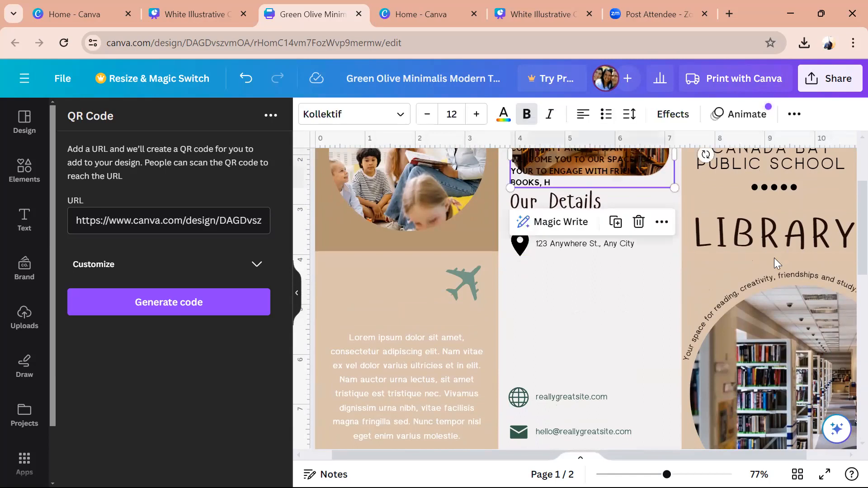
{"action": "key", "text": "Delete"}
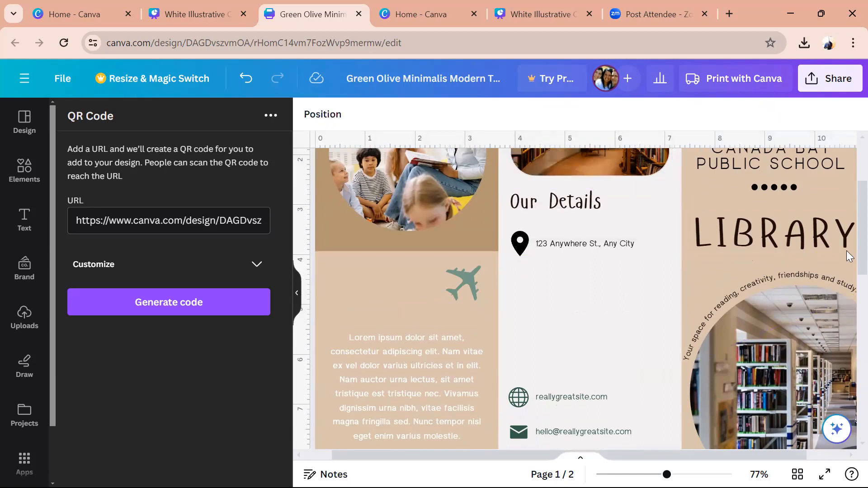
- Paste a copy of page 2's MEET THE LIBRARY TEAM heading into page 1's left panel
{"action": "scroll", "coordinate": [847, 250], "scroll_direction": "down", "scroll_amount": 6}
{"action": "left_click", "coordinate": [443, 222]}
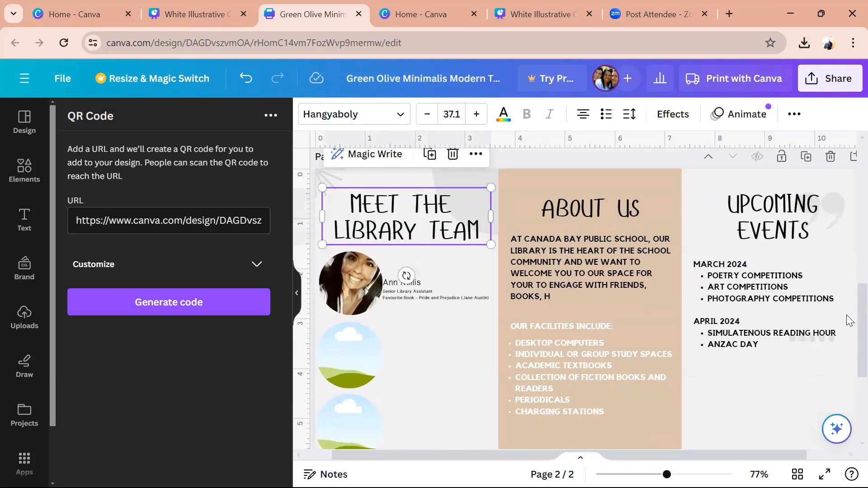
{"action": "scroll", "coordinate": [847, 223], "scroll_direction": "up", "scroll_amount": 6}
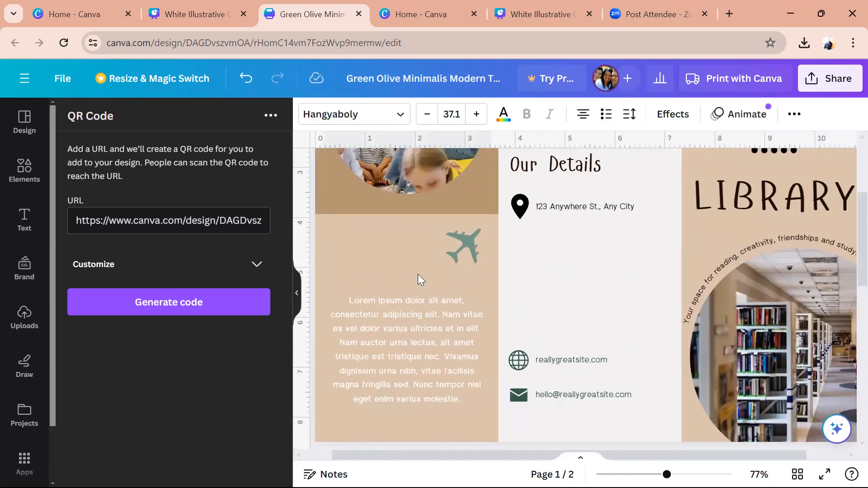
{"action": "left_click", "coordinate": [418, 279]}
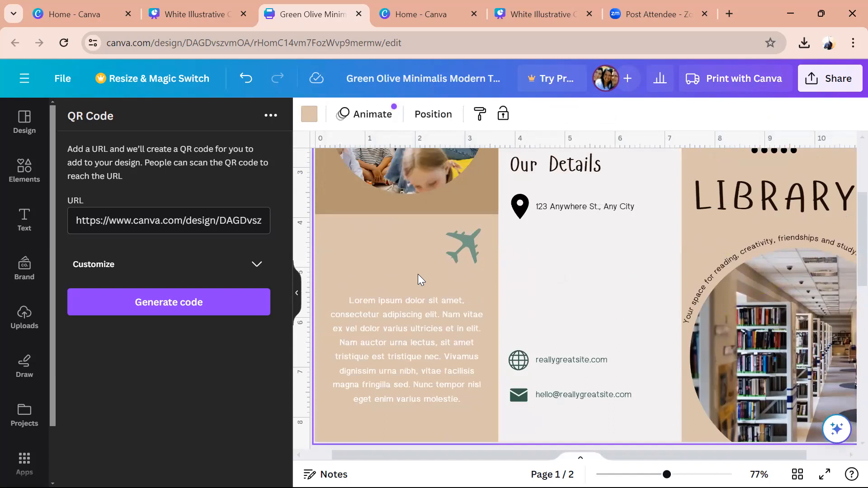
{"action": "key", "text": "ctrl+v"}
{"action": "left_click_drag", "start_coordinate": [571, 275], "coordinate": [334, 247]}
- Delete the airplane graphic and retype the copied heading as OUR RESOURCES in its place
{"action": "left_click", "coordinate": [473, 242]}
{"action": "key", "text": "Delete"}
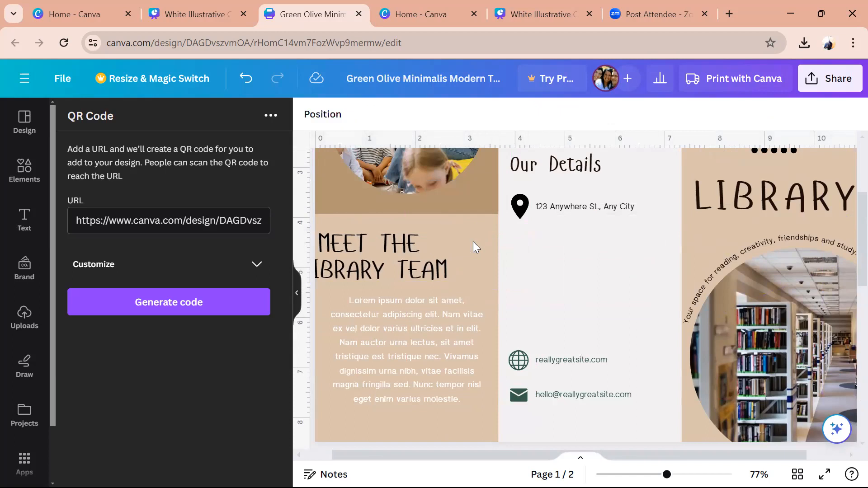
{"action": "left_click_drag", "start_coordinate": [400, 255], "coordinate": [430, 251]}
{"action": "double_click", "coordinate": [430, 251]}
{"action": "type", "text": "OU"}
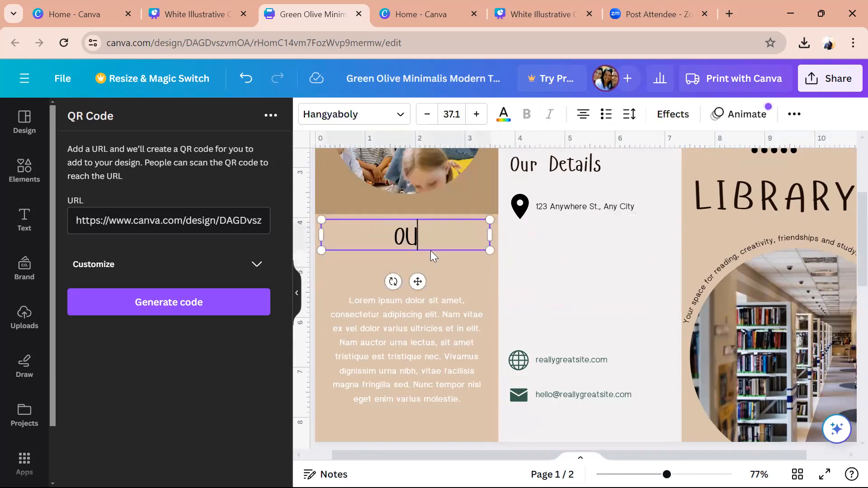
{"action": "type", "text": "R RESOURCES"}
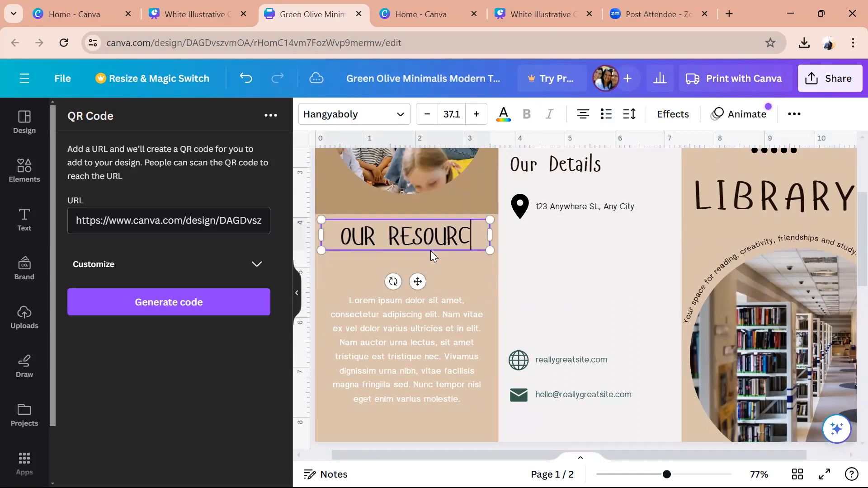
{"action": "left_click", "coordinate": [464, 381]}
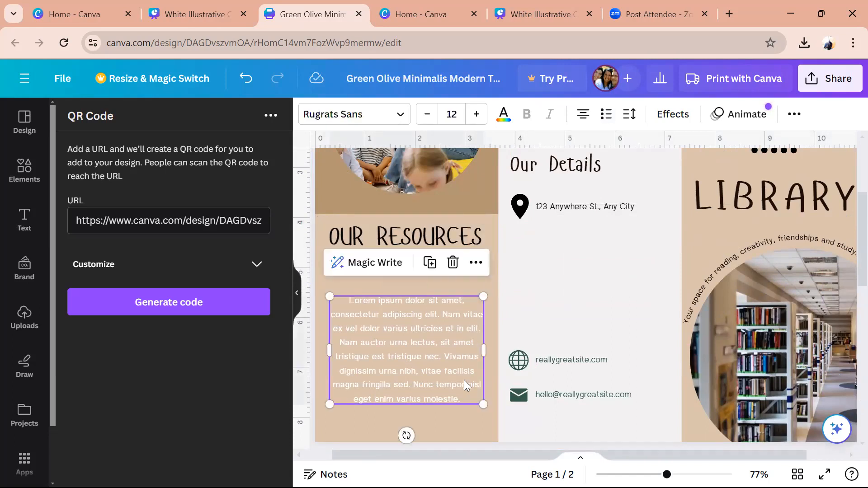
- Rewrite the paragraph under OUR RESOURCES: to view our collection and reserve a book, click the QR code below
{"action": "left_click_drag", "start_coordinate": [464, 380], "coordinate": [466, 340]}
{"action": "left_click", "coordinate": [465, 340]}
{"action": "type", "text": "To"}
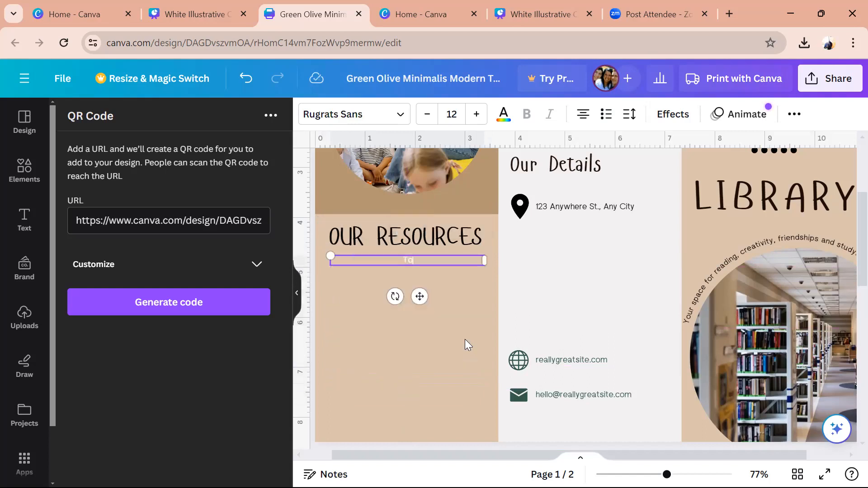
{"action": "type", "text": " view our collection and to"}
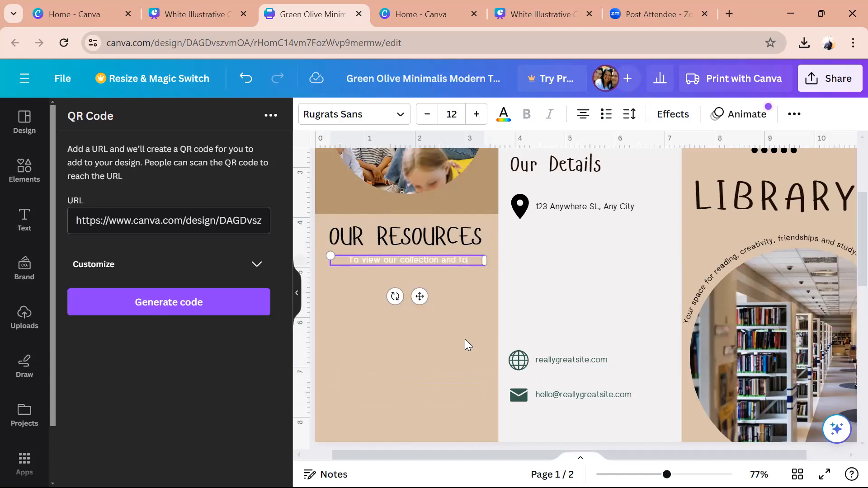
{"action": "type", "text": " reser"}
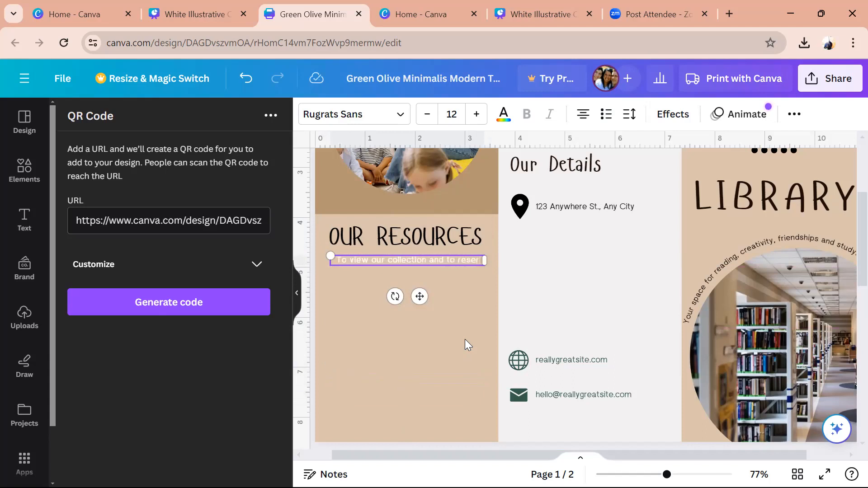
{"action": "type", "text": "ve a book"}
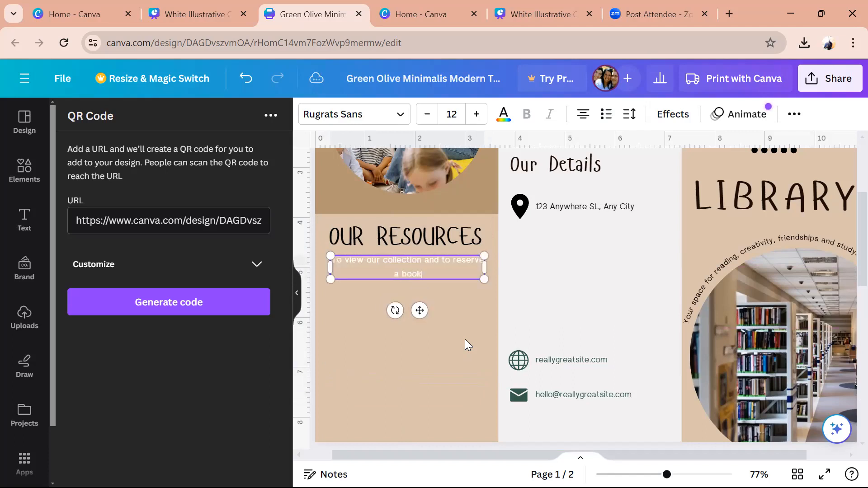
{"action": "type", "text": ", click the QR code below and"}
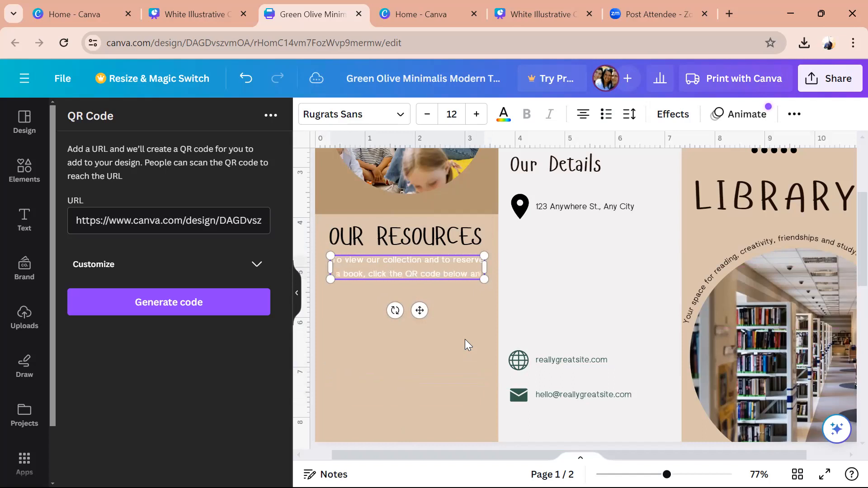
{"action": "type", "text": " follo"}
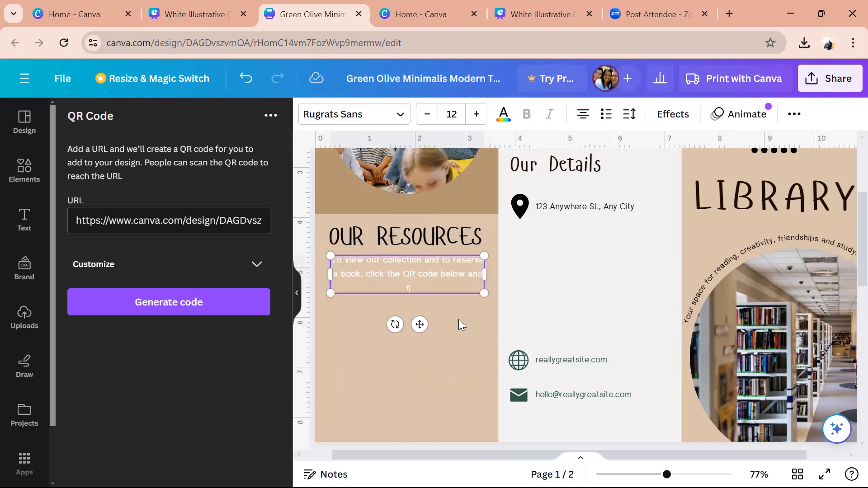
{"action": "type", "text": "w"}
{"action": "key", "text": "BackSpace"}
{"action": "key", "text": "BackSpace"}
{"action": "key", "text": "BackSpace"}
{"action": "key", "text": "BackSpace"}
{"action": "key", "text": "BackSpace"}
{"action": "key", "text": "BackSpace"}
{"action": "key", "text": "BackSpace"}
{"action": "key", "text": "BackSpace"}
{"action": "key", "text": "BackSpace"}
{"action": "key", "text": "BackSpace"}
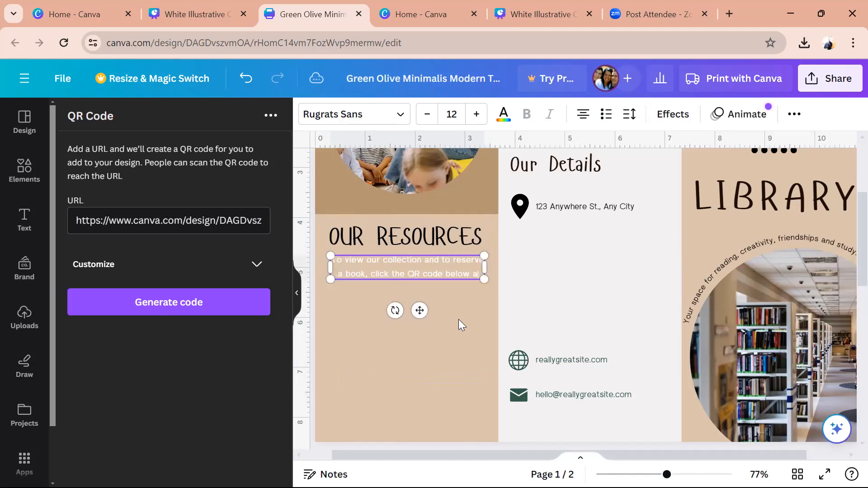
{"action": "type", "text": "follow de"}
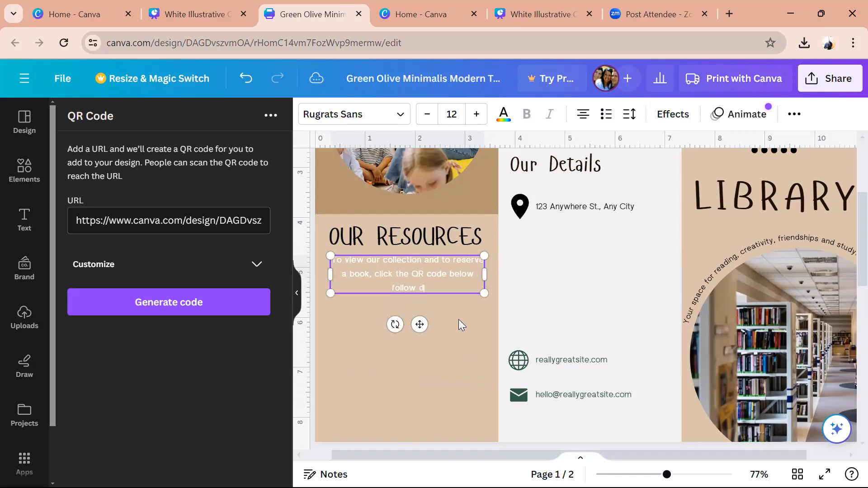
{"action": "key", "text": "BackSpace"}
{"action": "key", "text": "BackSpace"}
{"action": "key", "text": "BackSpace"}
{"action": "key", "text": "BackSpace"}
{"action": "key", "text": "BackSpace"}
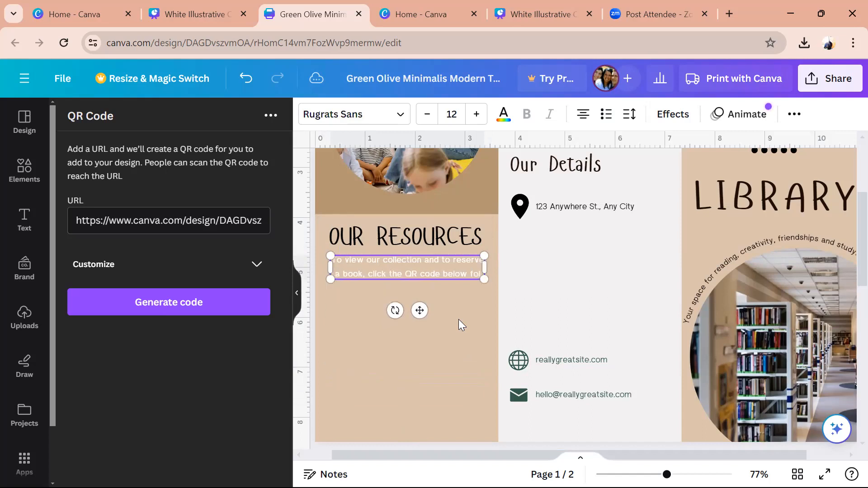
{"action": "type", "text": "iils out details:"}
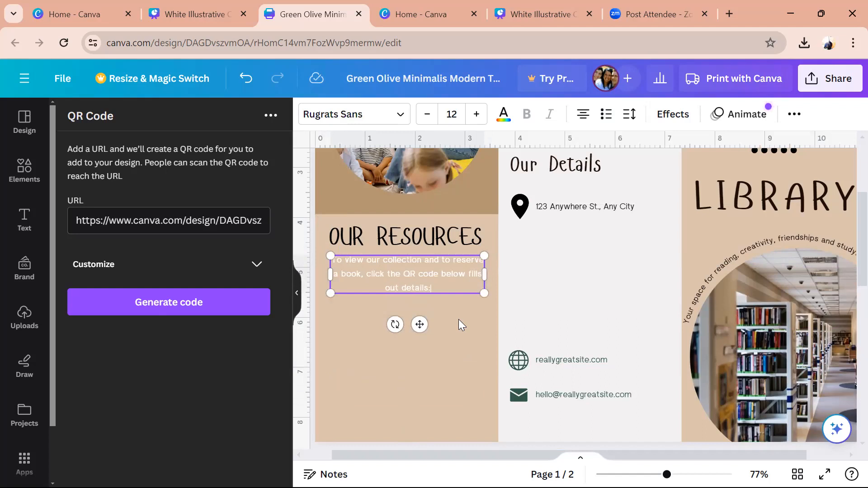
{"action": "left_click", "coordinate": [434, 375]}
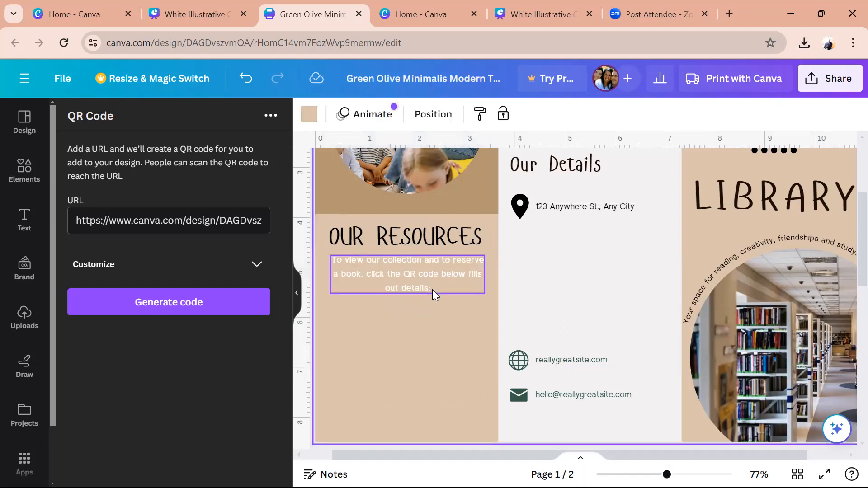
- Make the OUR RESOURCES paragraph black and tighten its line spacing
{"action": "left_click", "coordinate": [432, 290]}
{"action": "left_click", "coordinate": [503, 114]}
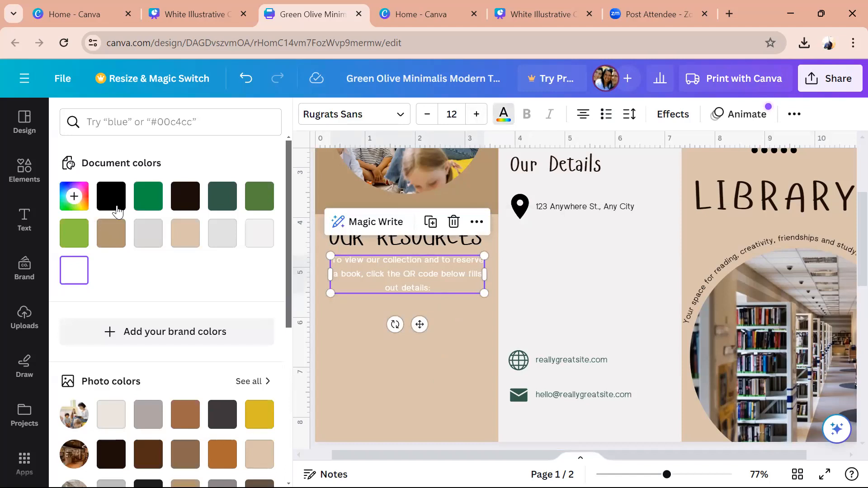
{"action": "left_click", "coordinate": [114, 208]}
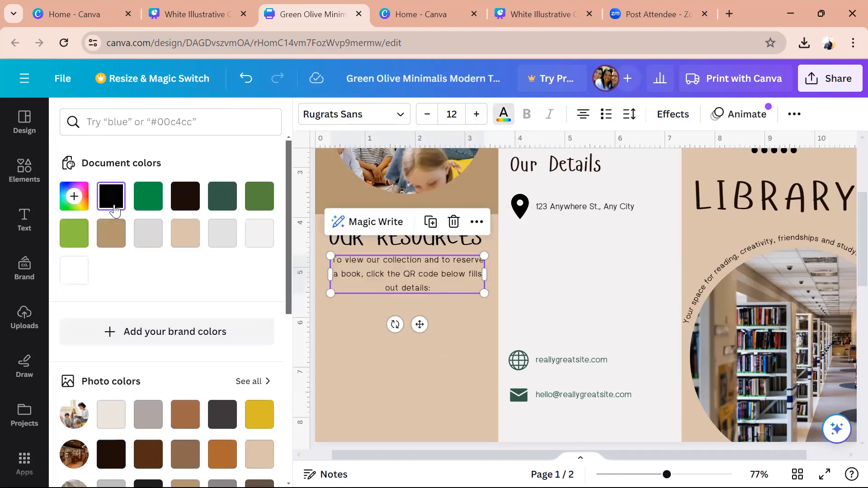
{"action": "left_click", "coordinate": [629, 115]}
{"action": "left_click_drag", "start_coordinate": [726, 207], "coordinate": [688, 205]}
{"action": "left_click", "coordinate": [449, 356]}
{"action": "left_click", "coordinate": [450, 356]}
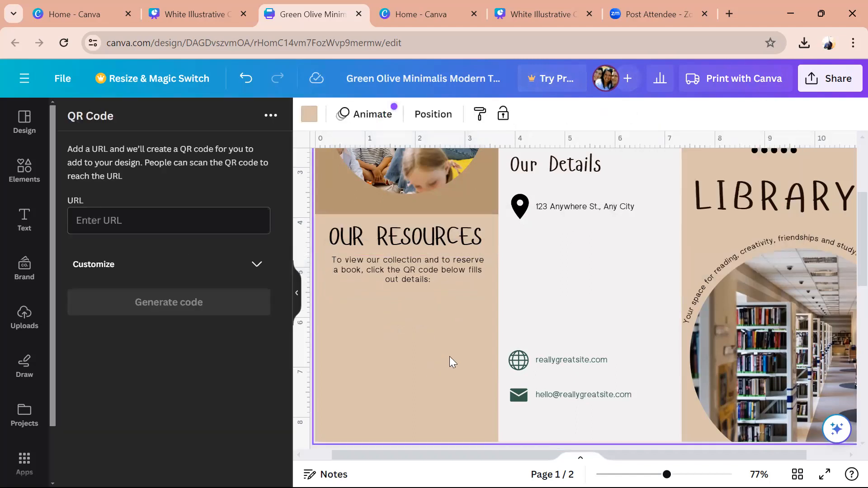
- Move the QR code from page 2 to just below the OUR RESOURCES paragraph on page 1
{"action": "scroll", "coordinate": [846, 280], "scroll_direction": "down", "scroll_amount": 10}
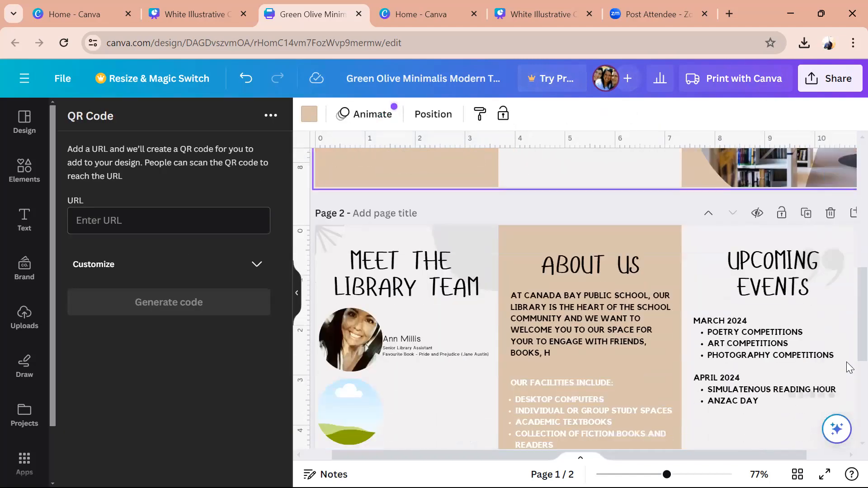
{"action": "left_click", "coordinate": [633, 415]}
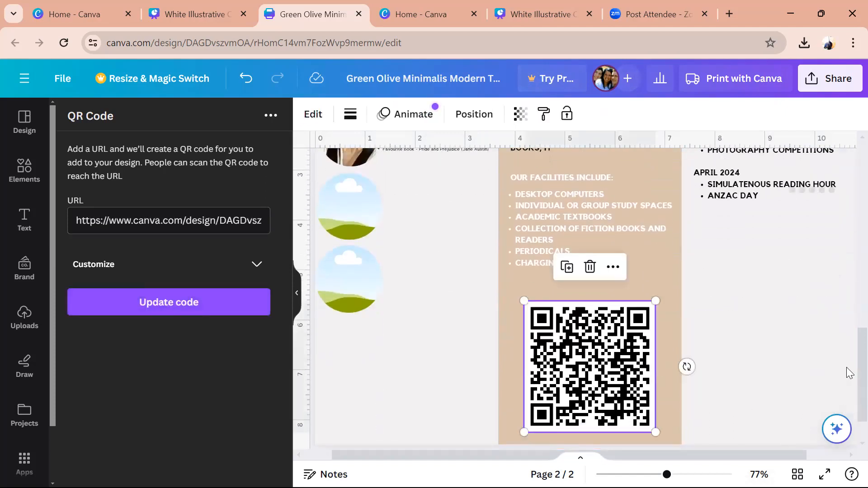
{"action": "scroll", "coordinate": [850, 344], "scroll_direction": "up", "scroll_amount": 10}
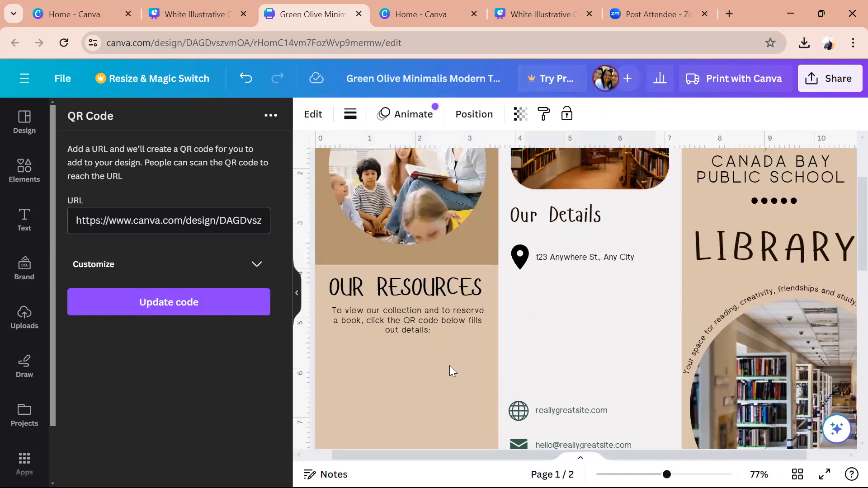
{"action": "left_click", "coordinate": [450, 365]}
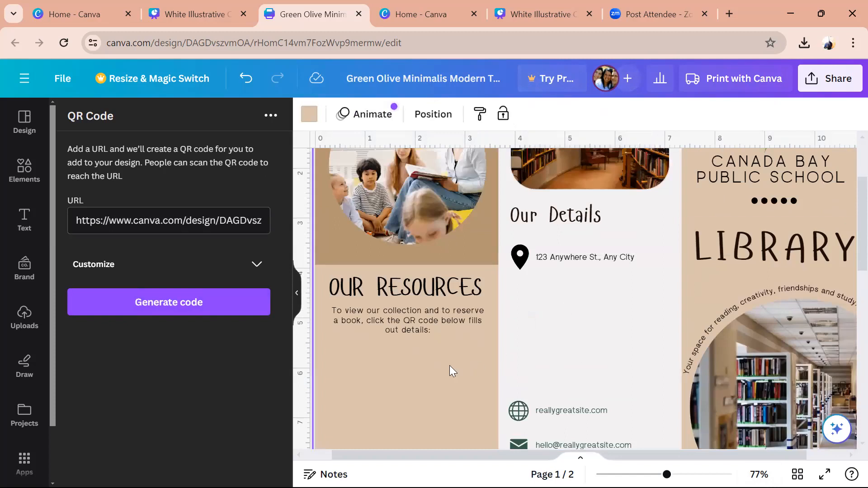
{"action": "left_click_drag", "start_coordinate": [608, 382], "coordinate": [427, 374]}
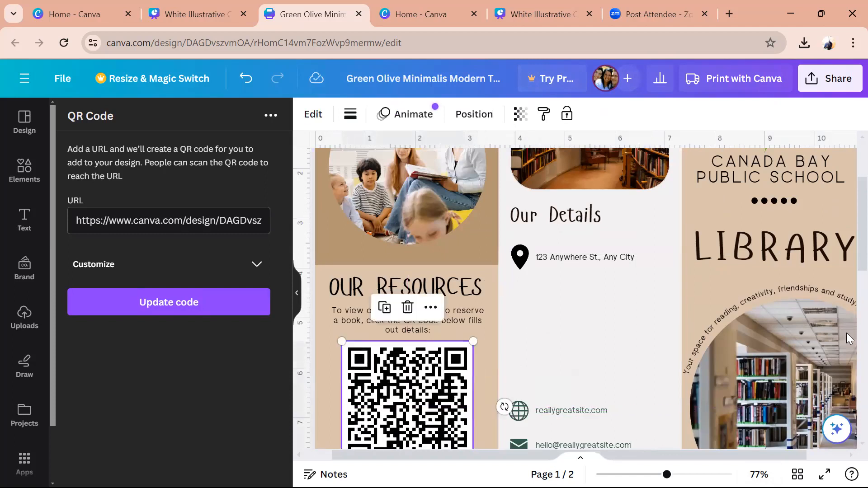
{"action": "scroll", "coordinate": [846, 271], "scroll_direction": "down", "scroll_amount": 4}
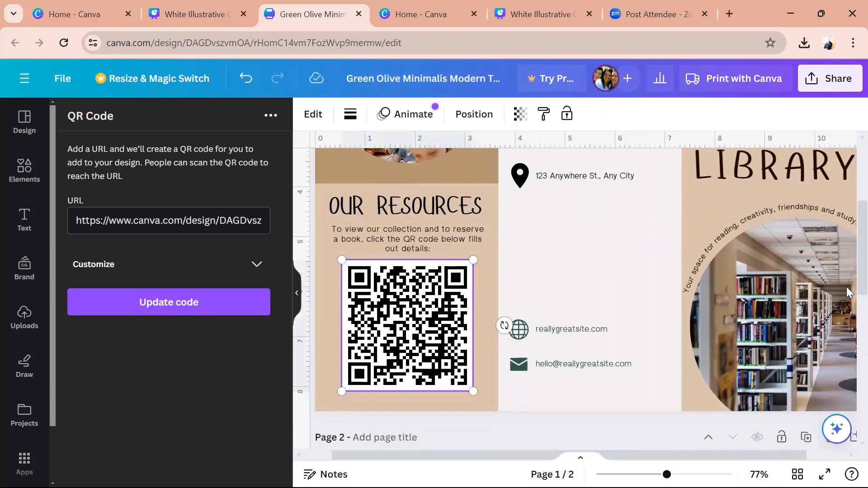
{"action": "left_click_drag", "start_coordinate": [389, 284], "coordinate": [388, 293]}
{"action": "left_click", "coordinate": [491, 266]}
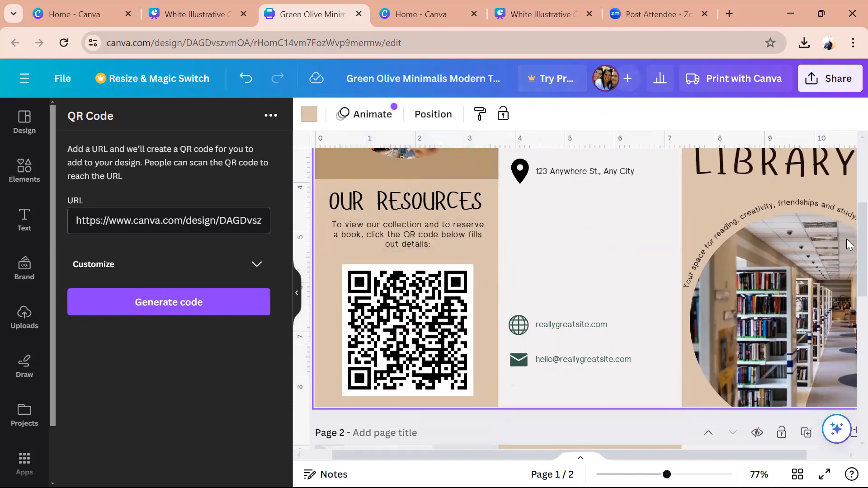
{"action": "scroll", "coordinate": [846, 239], "scroll_direction": "up", "scroll_amount": 6}
{"action": "scroll", "coordinate": [847, 181], "scroll_direction": "up", "scroll_amount": 2}
{"action": "scroll", "coordinate": [847, 226], "scroll_direction": "down", "scroll_amount": 8}
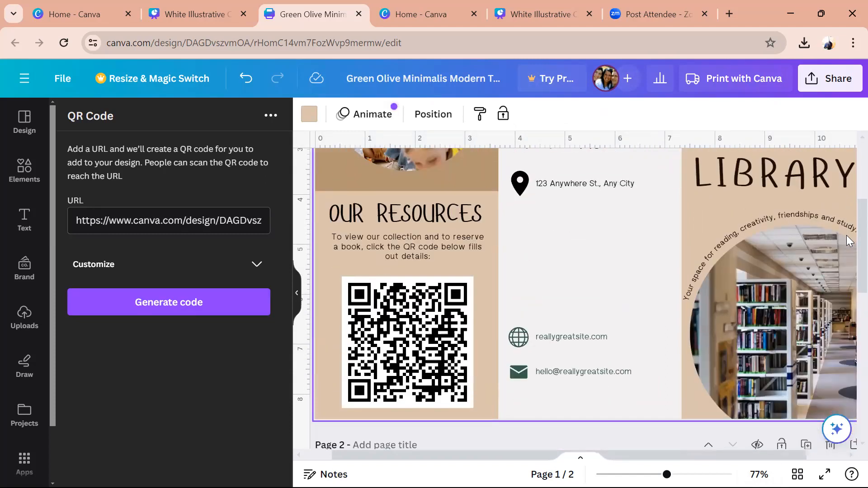
{"action": "left_click", "coordinate": [428, 340]}
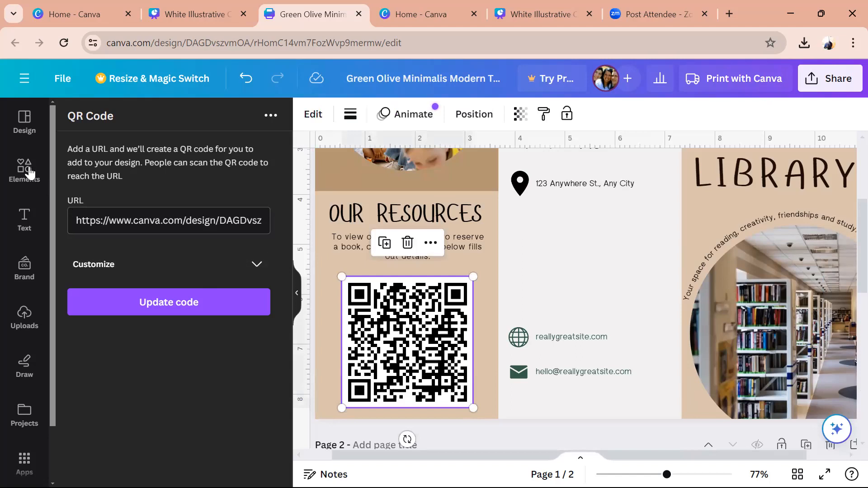
{"action": "left_click", "coordinate": [239, 121]}
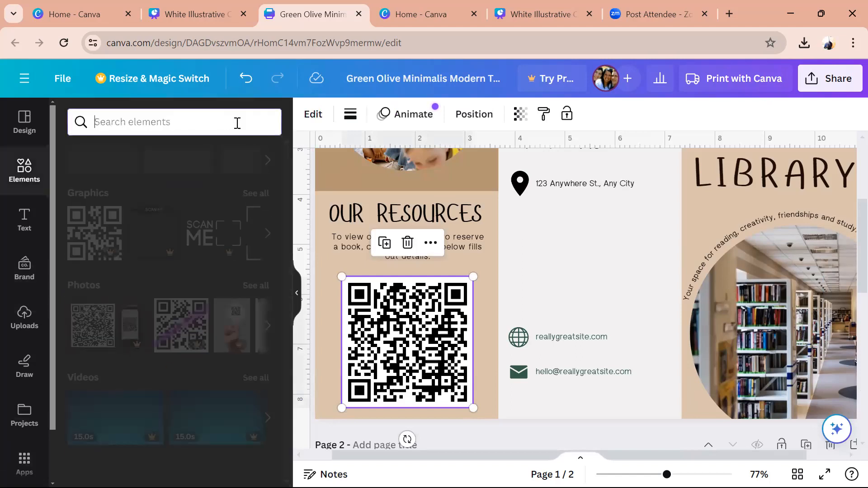
{"action": "type", "text": "arrow down"}
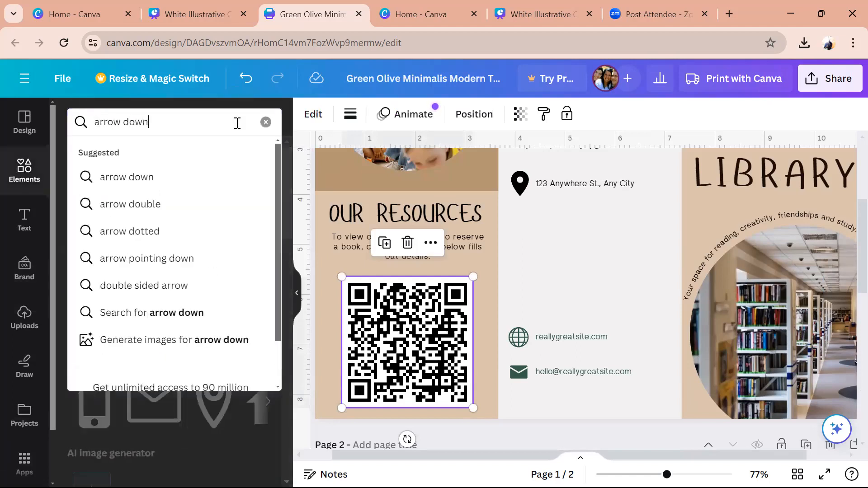
{"action": "key", "text": "Return"}
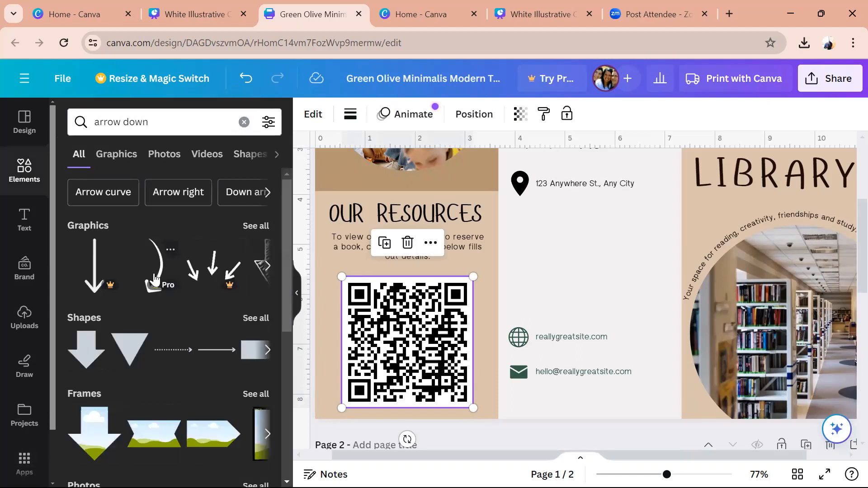
{"action": "left_click_drag", "start_coordinate": [596, 280], "coordinate": [474, 364]}
{"action": "left_click_drag", "start_coordinate": [443, 390], "coordinate": [484, 301]}
{"action": "left_click", "coordinate": [330, 286]}
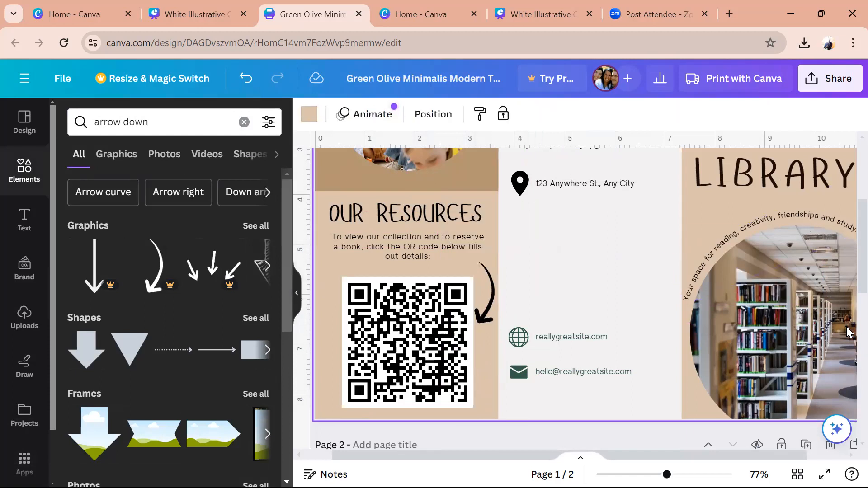
{"action": "scroll", "coordinate": [846, 281], "scroll_direction": "up", "scroll_amount": 3}
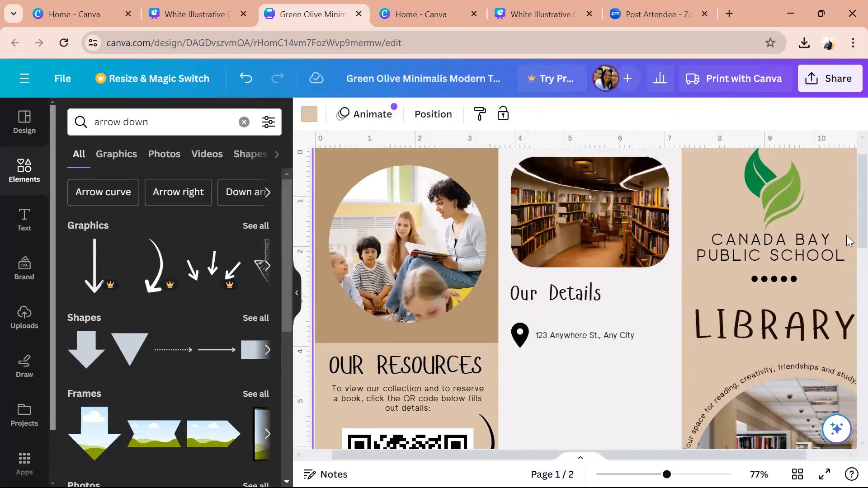
{"action": "scroll", "coordinate": [847, 265], "scroll_direction": "down", "scroll_amount": 1}
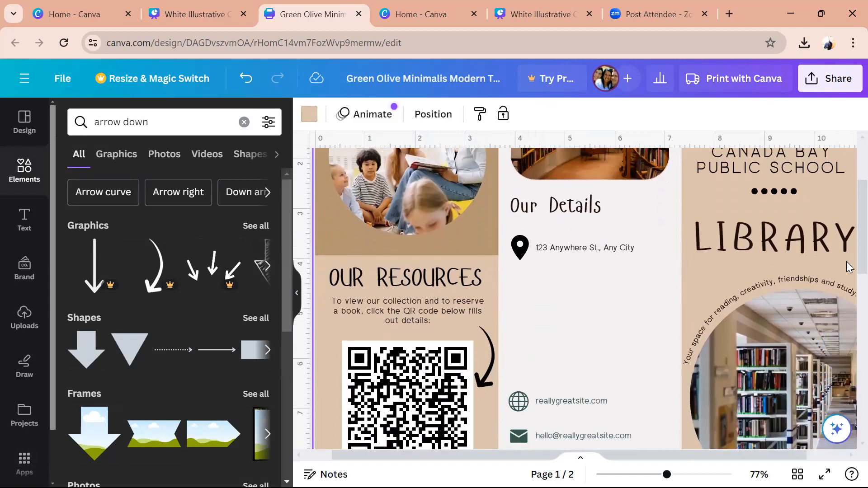
{"action": "scroll", "coordinate": [847, 271], "scroll_direction": "down", "scroll_amount": 5}
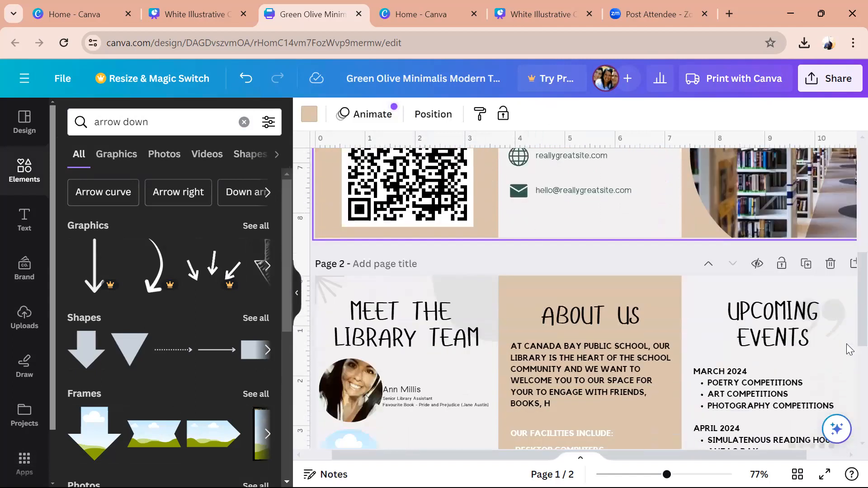
{"action": "scroll", "coordinate": [848, 353], "scroll_direction": "down", "scroll_amount": 2}
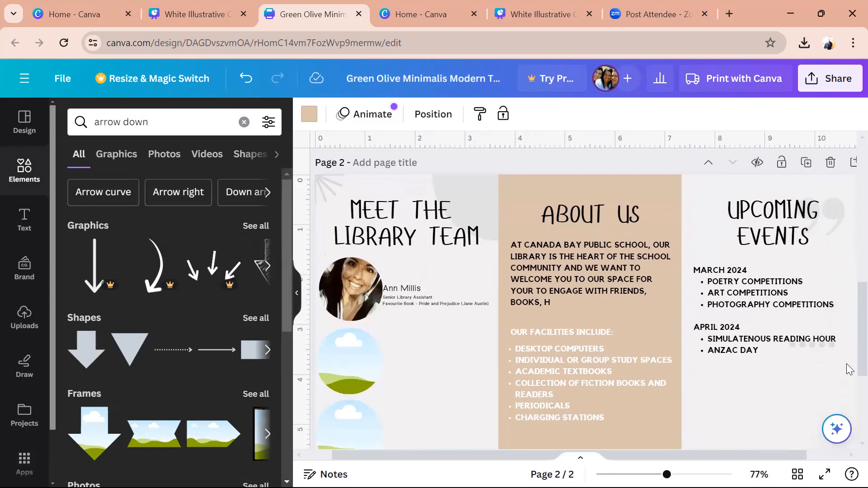
{"action": "scroll", "coordinate": [847, 365], "scroll_direction": "down", "scroll_amount": 2}
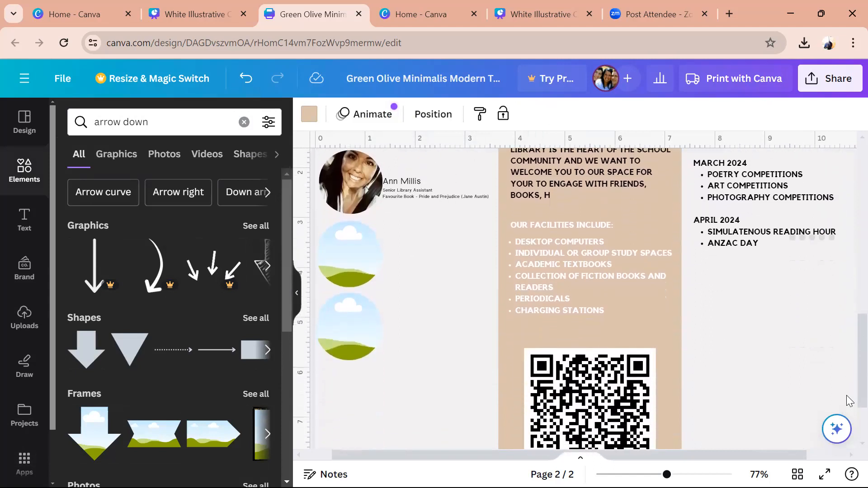
{"action": "scroll", "coordinate": [848, 400], "scroll_direction": "up", "scroll_amount": 1}
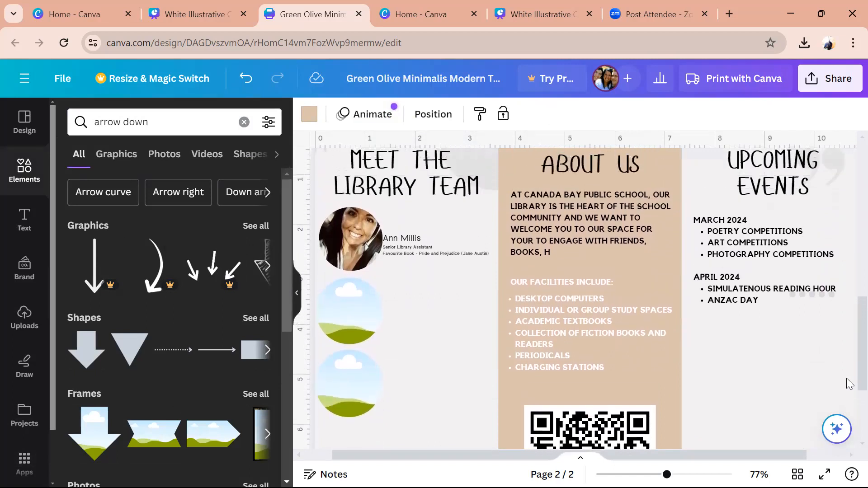
{"action": "scroll", "coordinate": [850, 366], "scroll_direction": "up", "scroll_amount": 1}
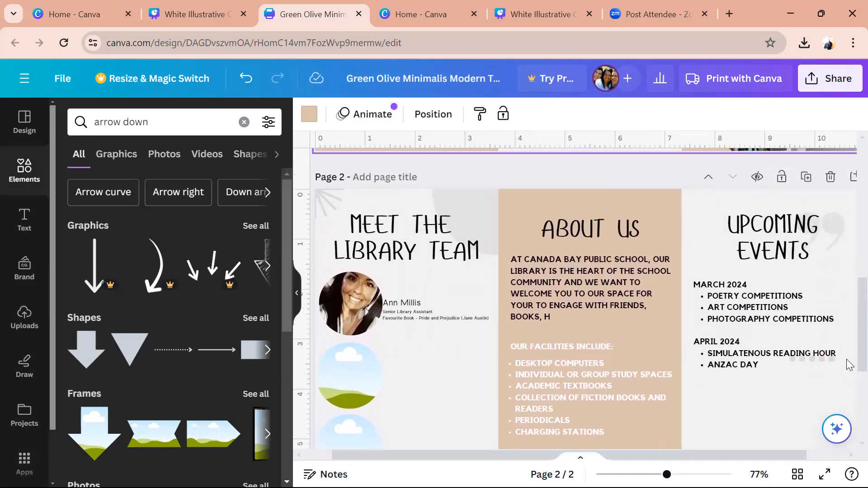
{"action": "scroll", "coordinate": [849, 365], "scroll_direction": "down", "scroll_amount": 1}
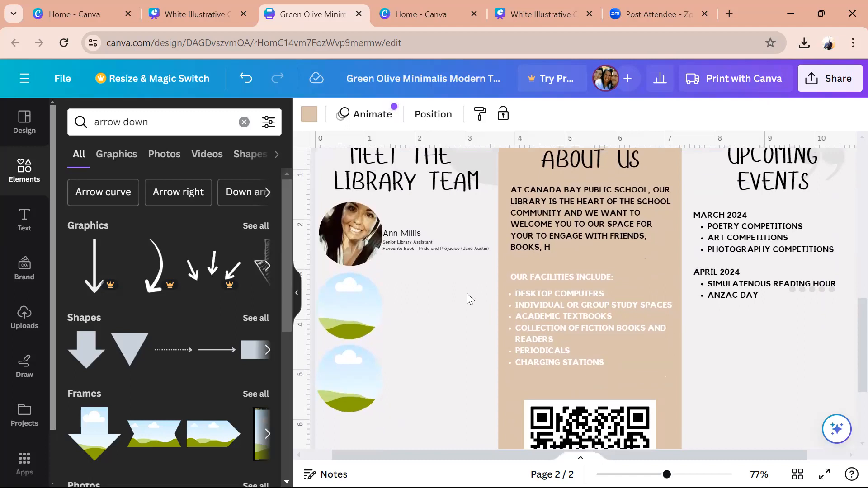
- In the librarian's caption, swap the first name for Mrs and describe help with books, lunch clubs and magazines
{"action": "left_click", "coordinate": [459, 252]}
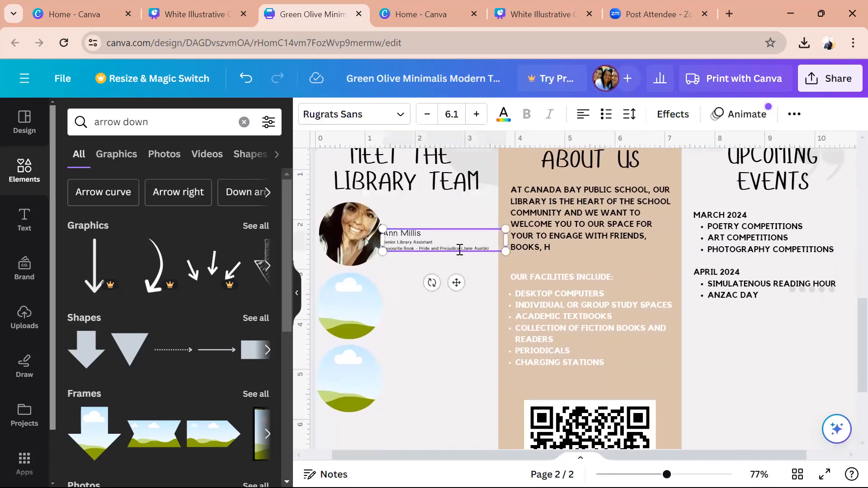
{"action": "left_click_drag", "start_coordinate": [492, 251], "coordinate": [390, 252]}
{"action": "key", "text": "BackSpace"}
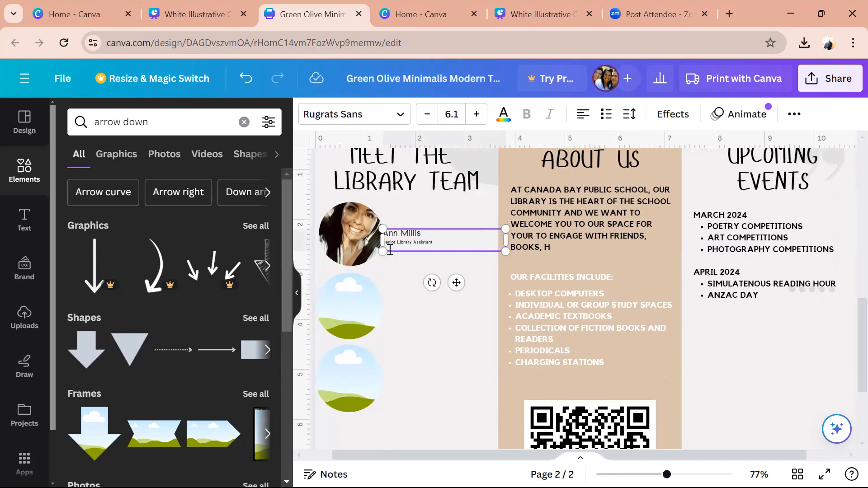
{"action": "key", "text": "BackSpace"}
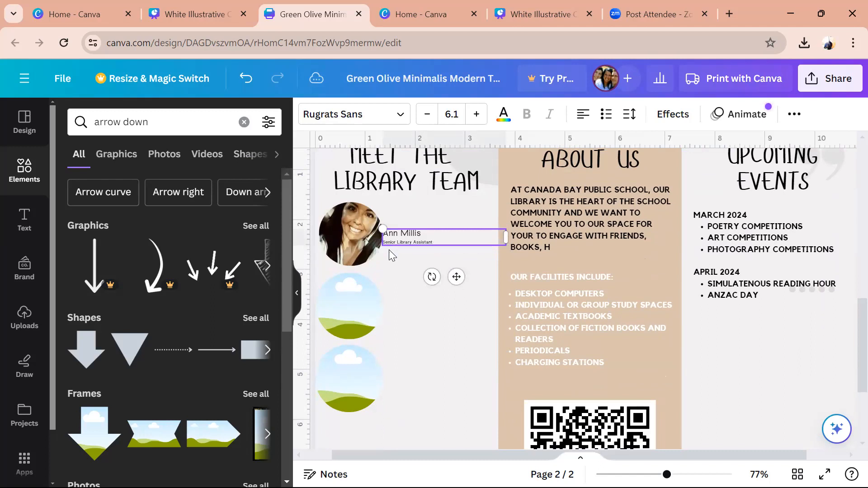
{"action": "key", "text": "Return"}
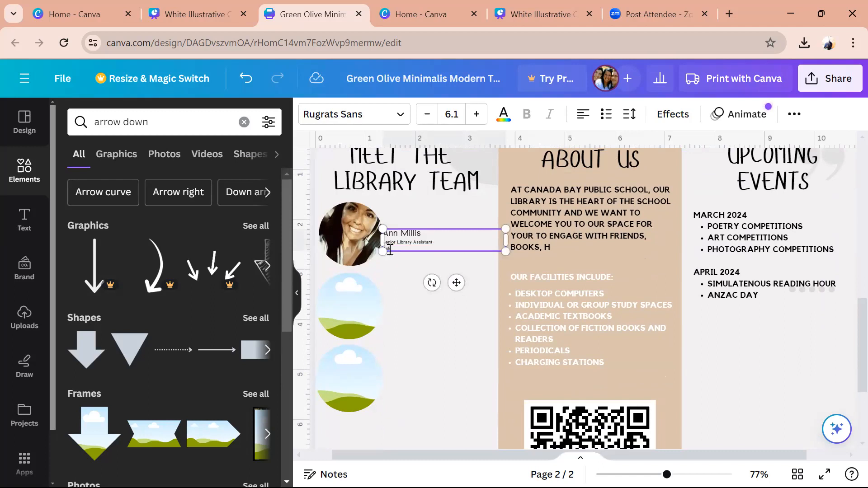
{"action": "key", "text": "Up"}
{"action": "key", "text": "Up"}
{"action": "key", "text": "BackSpace"}
{"action": "key", "text": "BackSpace"}
{"action": "key", "text": "BackSpace"}
{"action": "key", "text": "BackSpace"}
{"action": "type", "text": "Mrs"}
{"action": "key", "text": "Down"}
{"action": "type", "text": "your favou"}
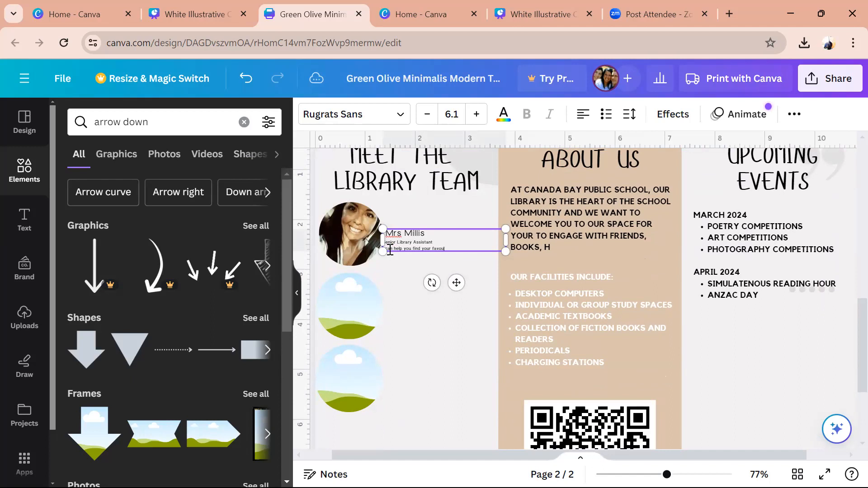
{"action": "type", "text": "rite books, info"}
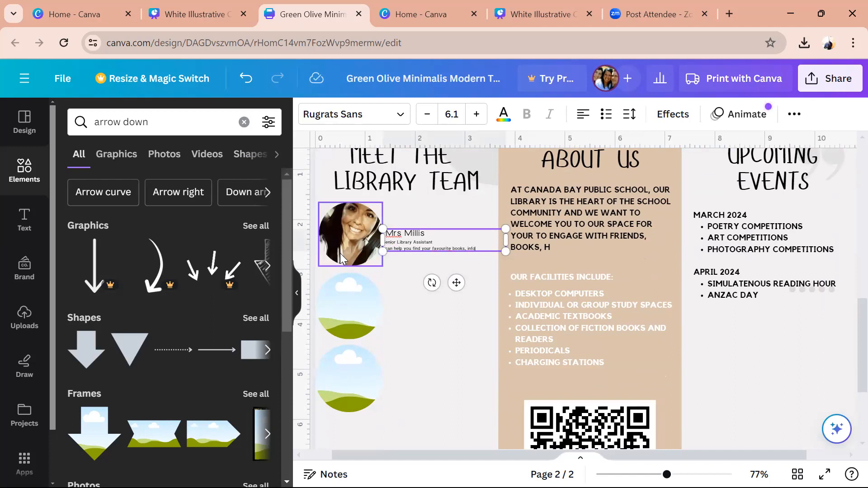
{"action": "type", "text": "rmation on lunch clubs and"}
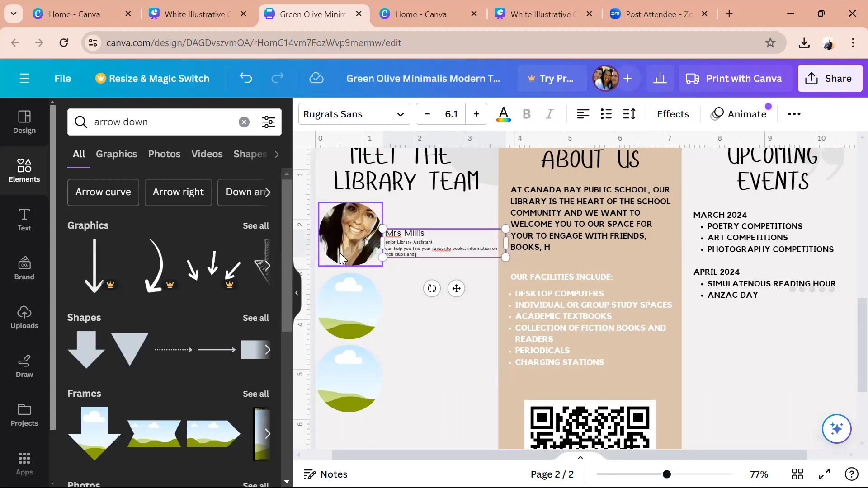
{"action": "type", "text": " our library magazines."}
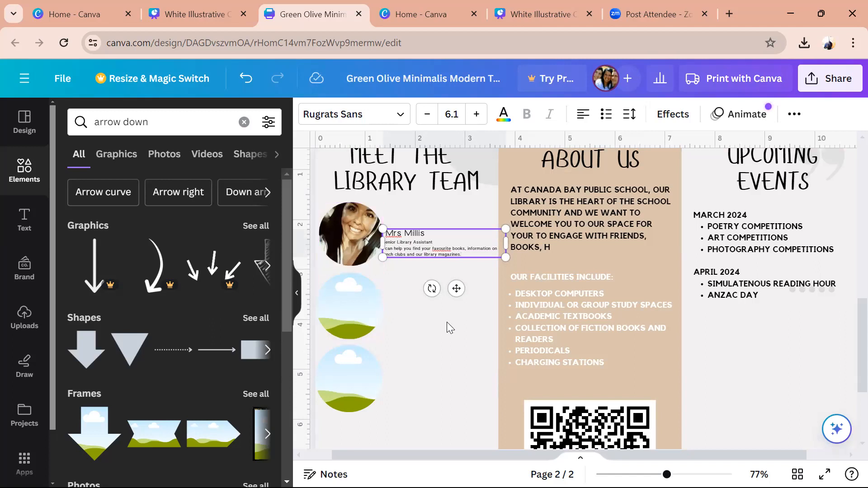
{"action": "left_click", "coordinate": [447, 323]}
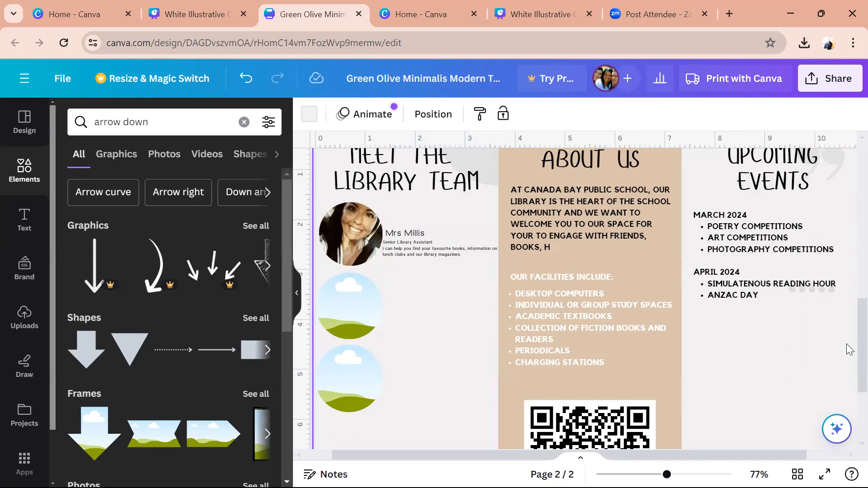
{"action": "scroll", "coordinate": [847, 349], "scroll_direction": "up", "scroll_amount": 4}
{"action": "scroll", "coordinate": [848, 358], "scroll_direction": "down", "scroll_amount": 5}
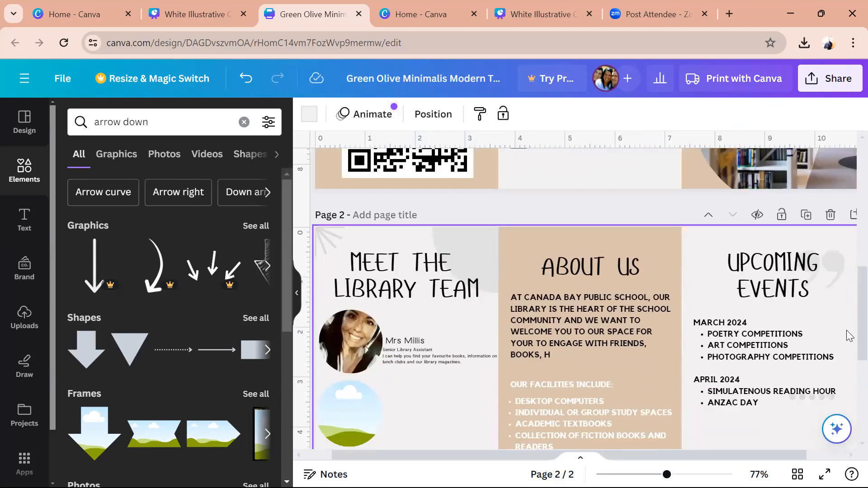
{"action": "scroll", "coordinate": [849, 361], "scroll_direction": "up", "scroll_amount": 3}
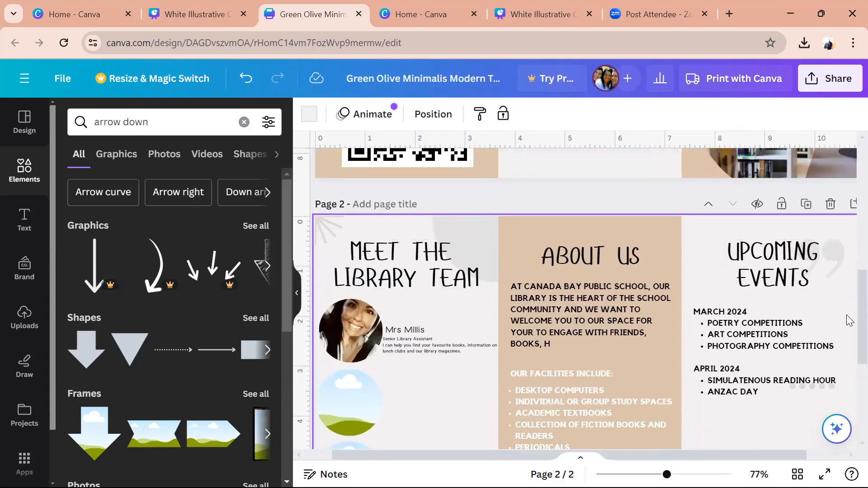
{"action": "scroll", "coordinate": [849, 326], "scroll_direction": "down", "scroll_amount": 2}
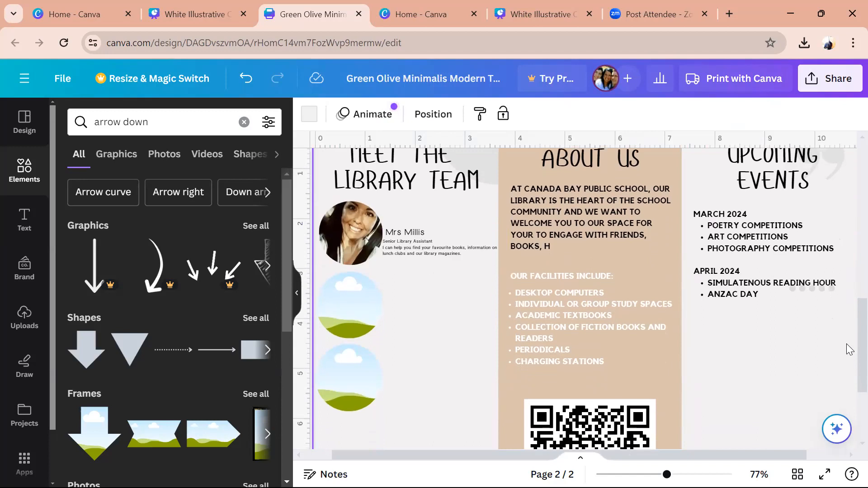
{"action": "scroll", "coordinate": [849, 349], "scroll_direction": "up", "scroll_amount": 1}
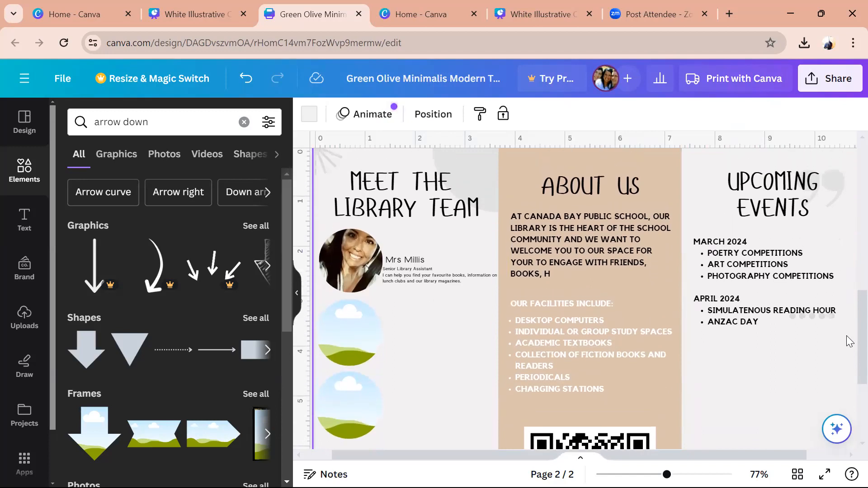
{"action": "left_click", "coordinate": [569, 236]}
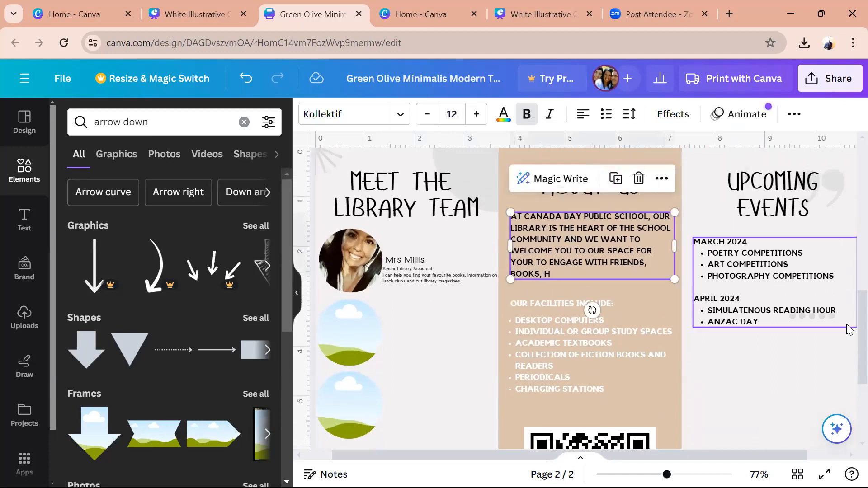
{"action": "scroll", "coordinate": [848, 321], "scroll_direction": "up", "scroll_amount": 1}
{"action": "scroll", "coordinate": [848, 337], "scroll_direction": "down", "scroll_amount": 2}
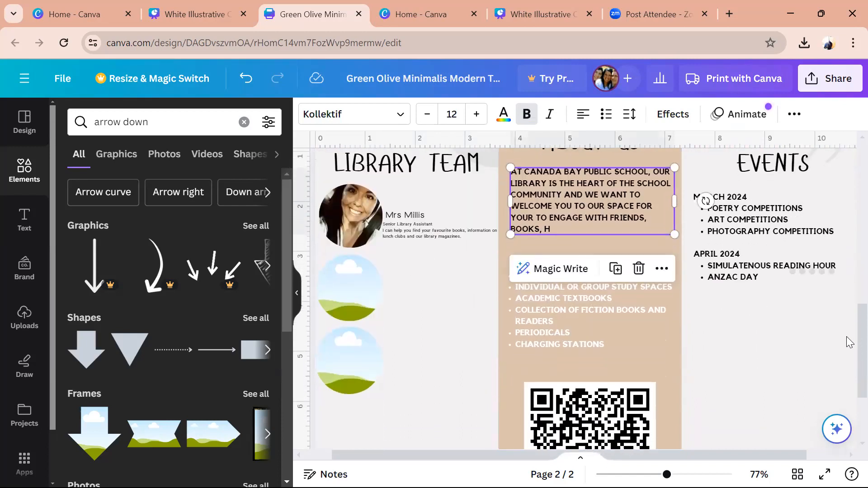
{"action": "scroll", "coordinate": [849, 344], "scroll_direction": "down", "scroll_amount": 2}
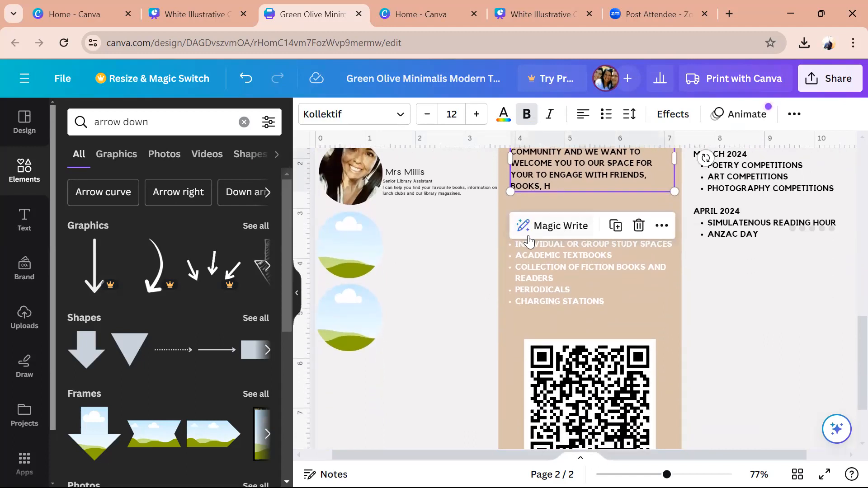
{"action": "scroll", "coordinate": [846, 348], "scroll_direction": "down", "scroll_amount": 3}
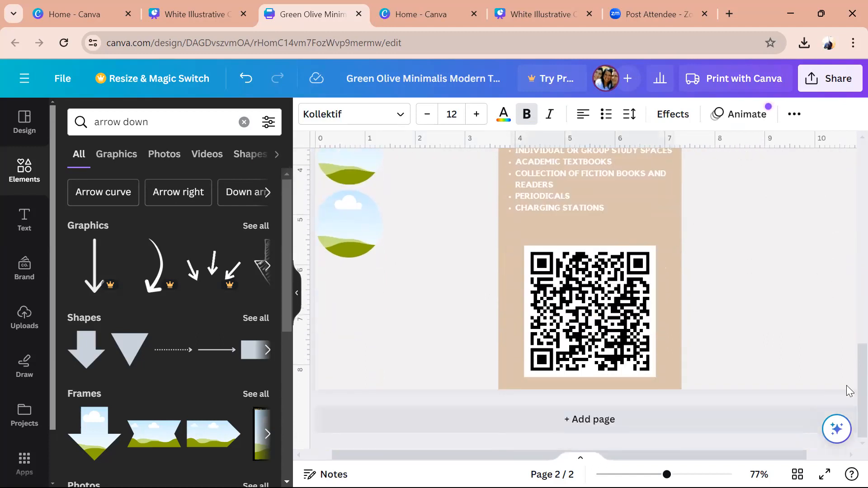
{"action": "scroll", "coordinate": [848, 387], "scroll_direction": "up", "scroll_amount": 5}
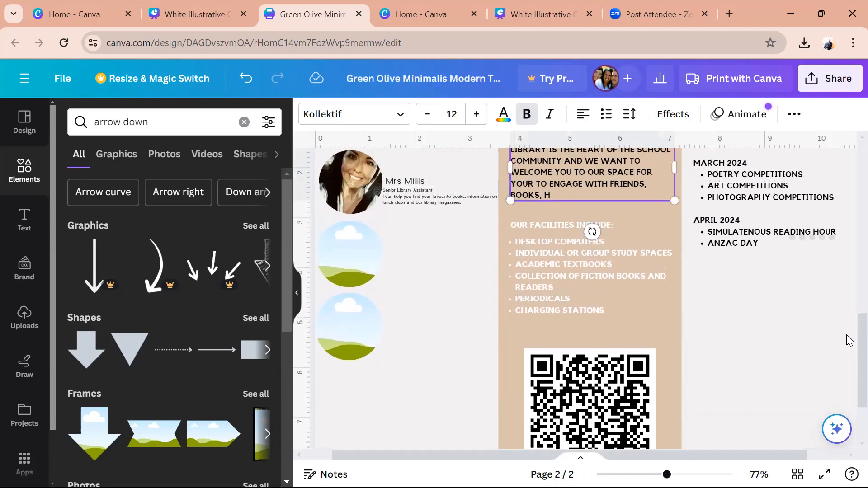
{"action": "scroll", "coordinate": [848, 312], "scroll_direction": "up", "scroll_amount": 3}
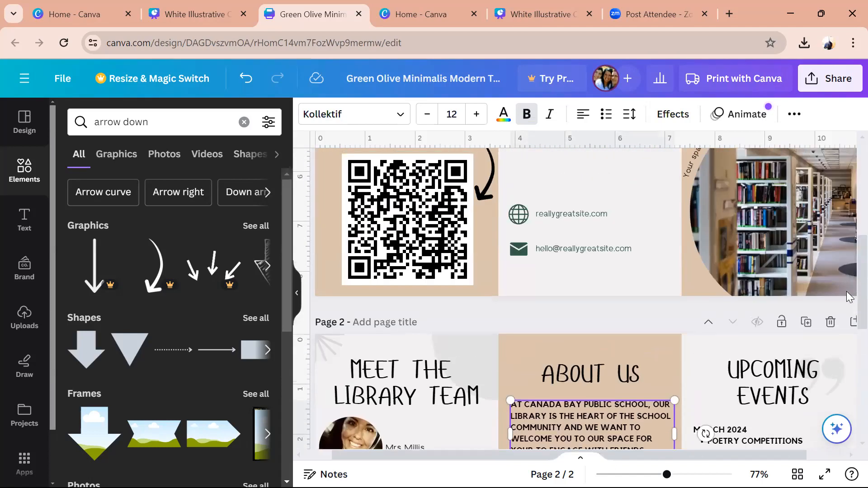
{"action": "scroll", "coordinate": [848, 318], "scroll_direction": "down", "scroll_amount": 4}
{"action": "scroll", "coordinate": [848, 326], "scroll_direction": "down", "scroll_amount": 6}
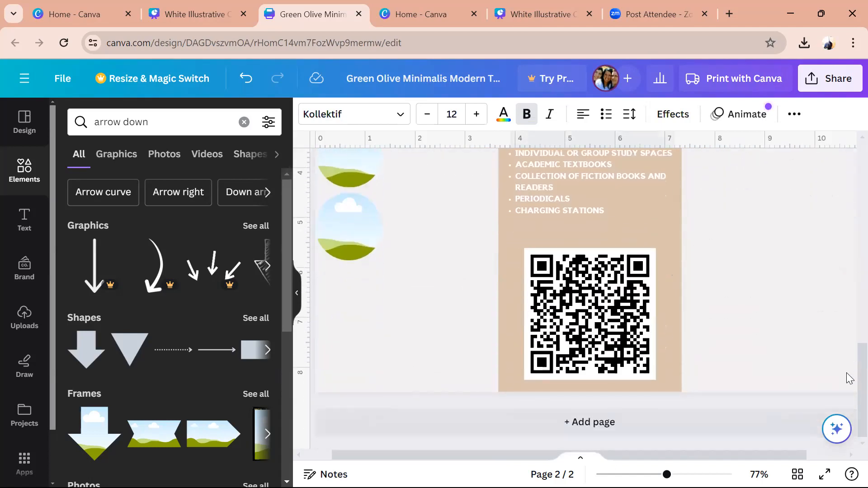
{"action": "scroll", "coordinate": [850, 335], "scroll_direction": "up", "scroll_amount": 4}
{"action": "scroll", "coordinate": [850, 335], "scroll_direction": "up", "scroll_amount": 2}
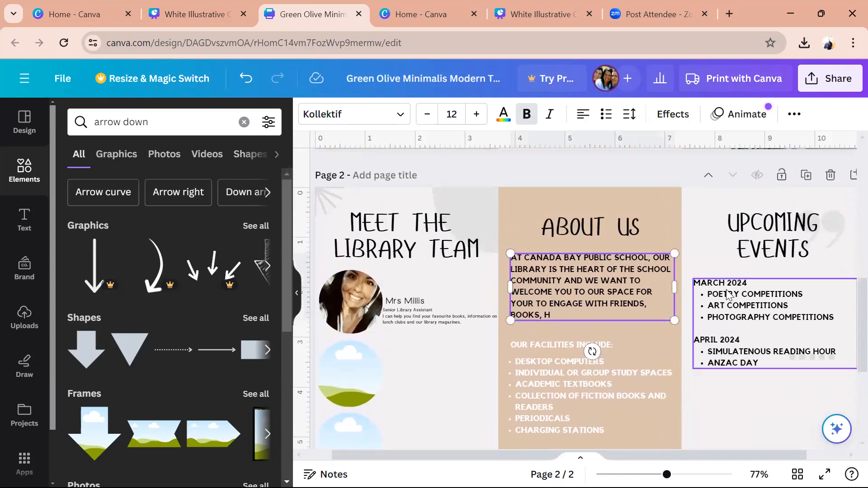
{"action": "scroll", "coordinate": [846, 312], "scroll_direction": "down", "scroll_amount": 6}
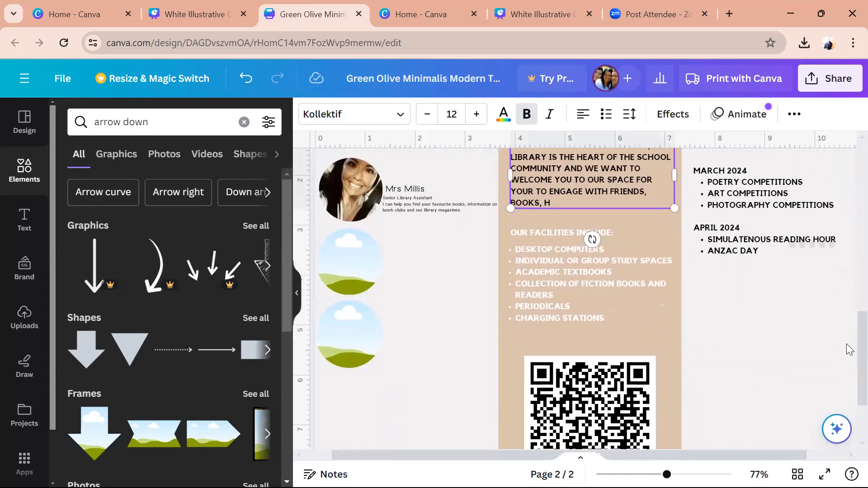
- Change the address to Level 1, Block c and move the globe icon up beside the QR arrow
{"action": "scroll", "coordinate": [848, 357], "scroll_direction": "up", "scroll_amount": 10}
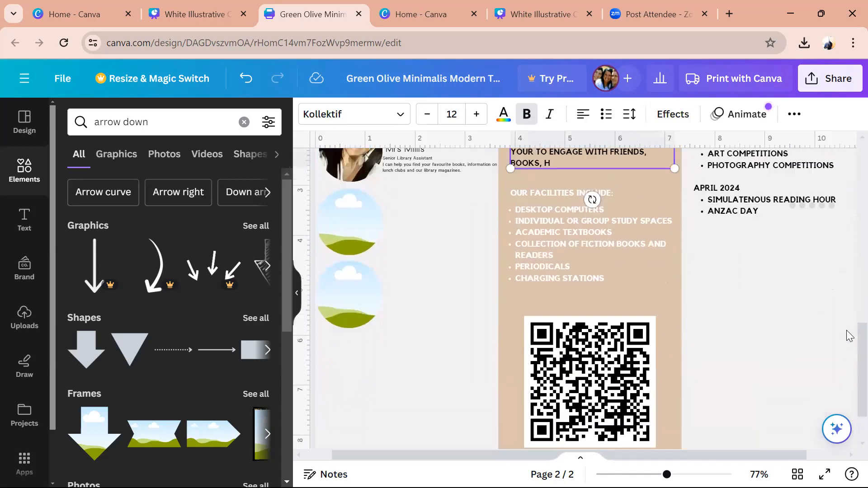
{"action": "scroll", "coordinate": [846, 188], "scroll_direction": "up", "scroll_amount": 6}
{"action": "scroll", "coordinate": [846, 176], "scroll_direction": "down", "scroll_amount": 1}
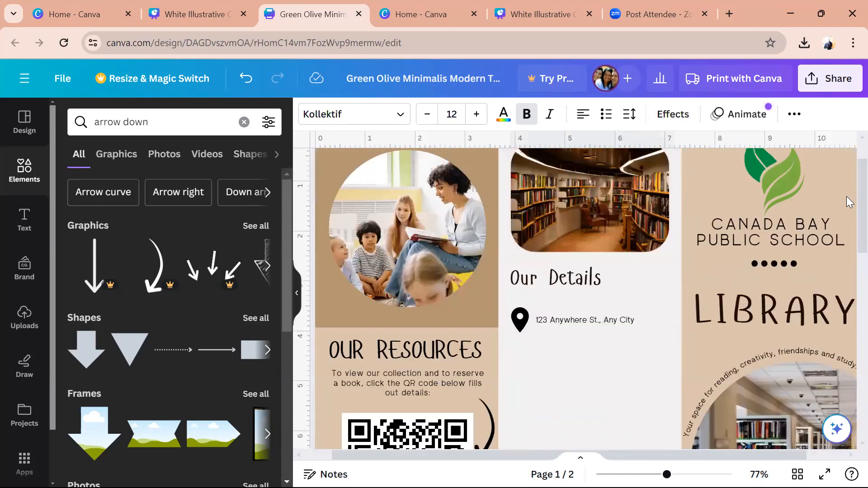
{"action": "scroll", "coordinate": [848, 221], "scroll_direction": "down", "scroll_amount": 2}
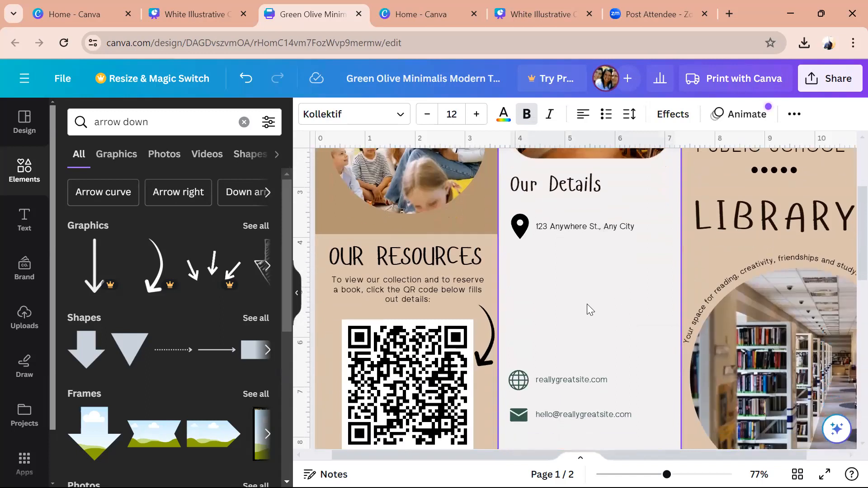
{"action": "left_click", "coordinate": [606, 229]}
{"action": "left_click", "coordinate": [608, 228]}
{"action": "left_click", "coordinate": [611, 228]}
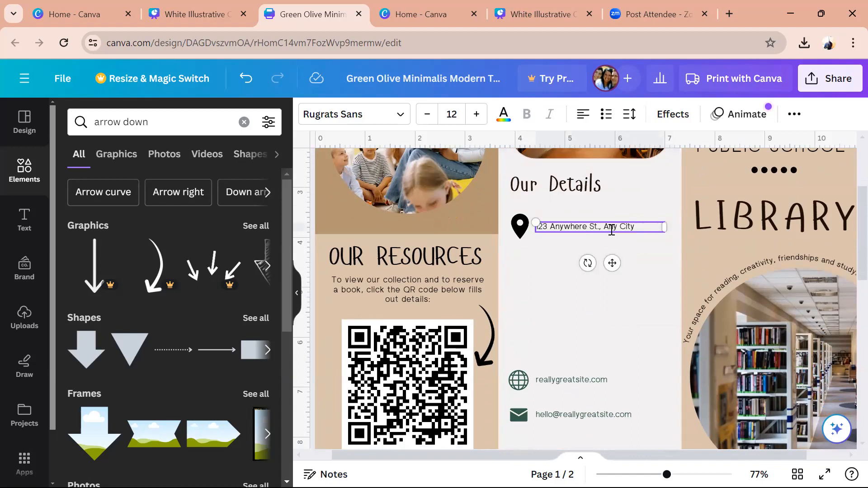
{"action": "key", "text": "BackSpace"}
{"action": "key", "text": "BackSpace"}
{"action": "key", "text": "BackSpace"}
{"action": "key", "text": "BackSpace"}
{"action": "key", "text": "BackSpace"}
{"action": "key", "text": "BackSpace"}
{"action": "key", "text": "BackSpace"}
{"action": "key", "text": "BackSpace"}
{"action": "key", "text": "BackSpace"}
{"action": "key", "text": "BackSpace"}
{"action": "key", "text": "BackSpace"}
{"action": "key", "text": "BackSpace"}
{"action": "key", "text": "BackSpace"}
{"action": "key", "text": "BackSpace"}
{"action": "key", "text": "BackSpace"}
{"action": "key", "text": "BackSpace"}
{"action": "key", "text": "BackSpace"}
{"action": "key", "text": "BackSpace"}
{"action": "key", "text": "BackSpace"}
{"action": "key", "text": "BackSpace"}
{"action": "key", "text": "BackSpace"}
{"action": "key", "text": "BackSpace"}
{"action": "key", "text": "BackSpace"}
{"action": "type", "text": "Level 1, Block c"}
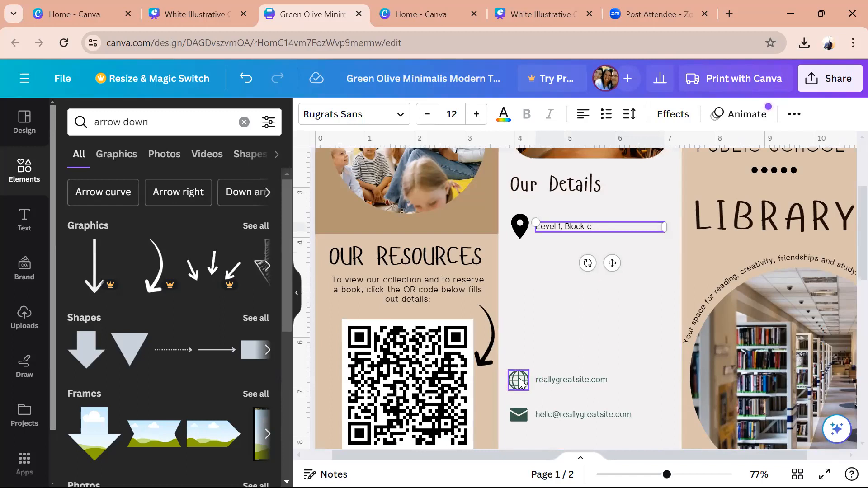
{"action": "left_click_drag", "start_coordinate": [523, 384], "coordinate": [514, 360]}
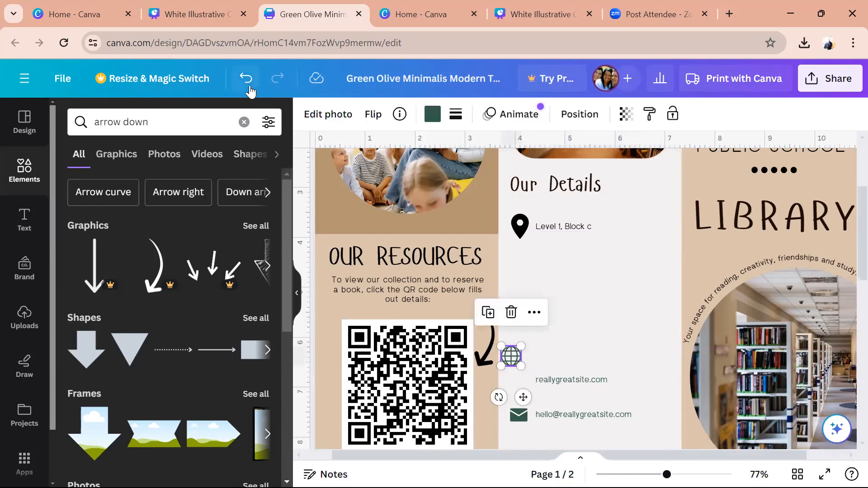
- Search Elements for clock and place a small white outline clock graphic below the location pin
{"action": "left_click", "coordinate": [246, 125]}
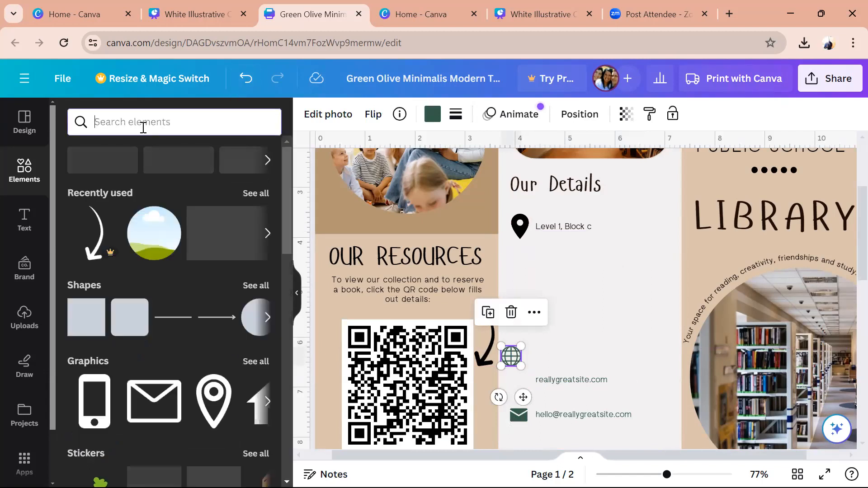
{"action": "type", "text": "clock"}
{"action": "key", "text": "Return"}
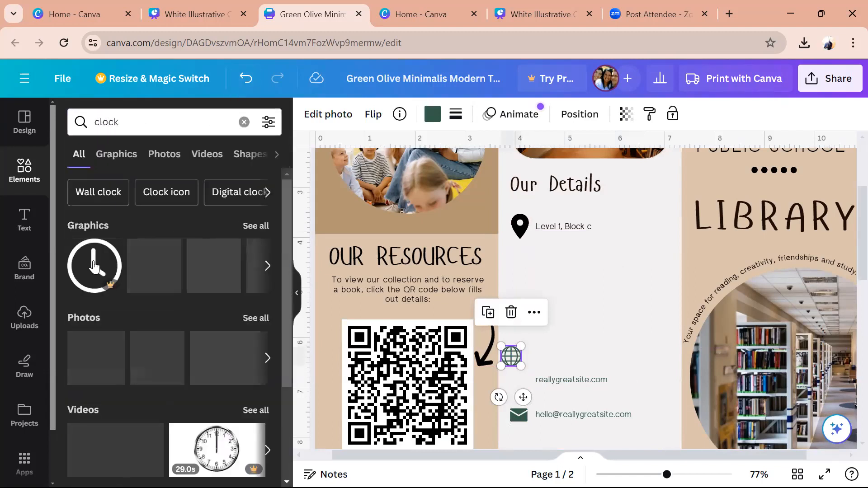
{"action": "left_click", "coordinate": [253, 227]}
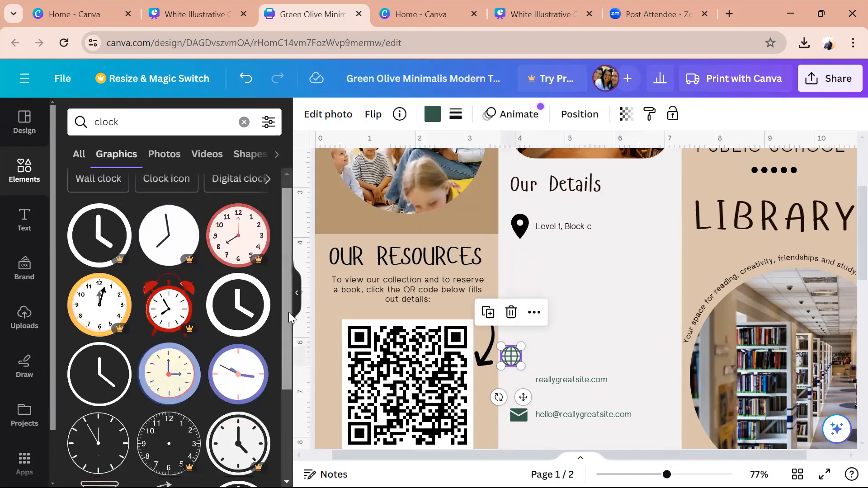
{"action": "scroll", "coordinate": [289, 312], "scroll_direction": "down", "scroll_amount": 3}
{"action": "left_click", "coordinate": [126, 330]}
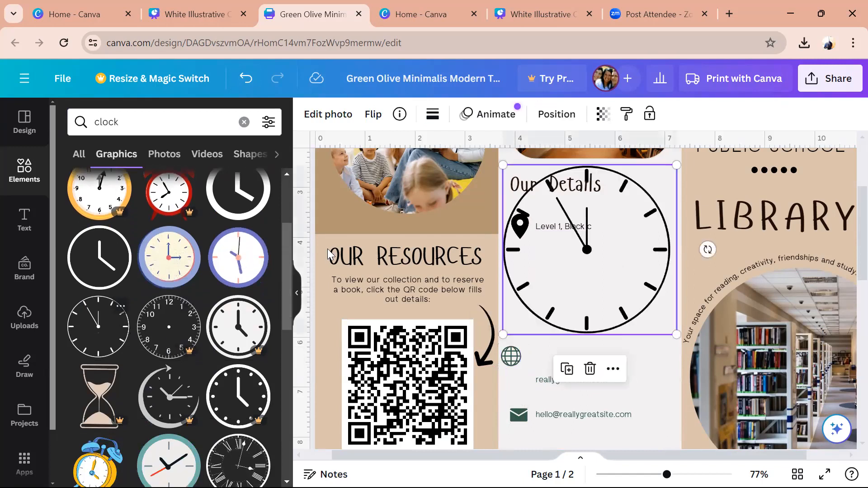
{"action": "left_click_drag", "start_coordinate": [677, 333], "coordinate": [536, 196]}
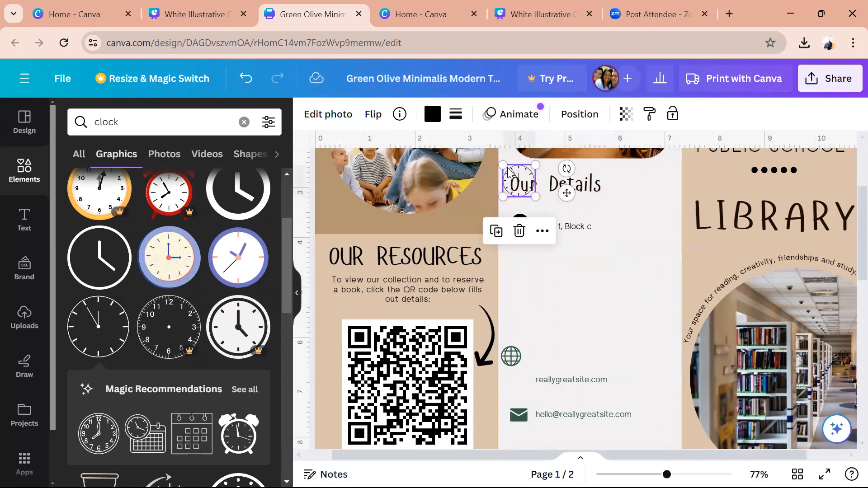
{"action": "left_click_drag", "start_coordinate": [510, 174], "coordinate": [521, 259]}
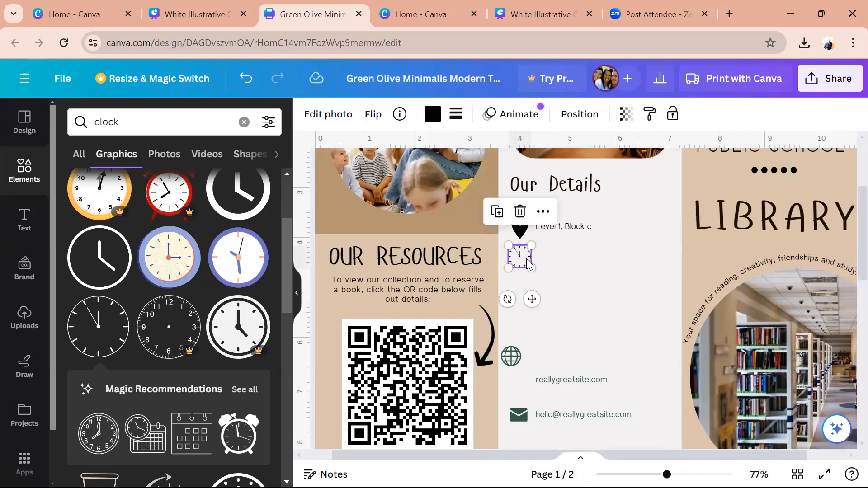
{"action": "left_click", "coordinate": [581, 273]}
- Duplicate the Level 1, Block c box beside the clock and retype it as the opening hours
{"action": "left_click", "coordinate": [583, 230]}
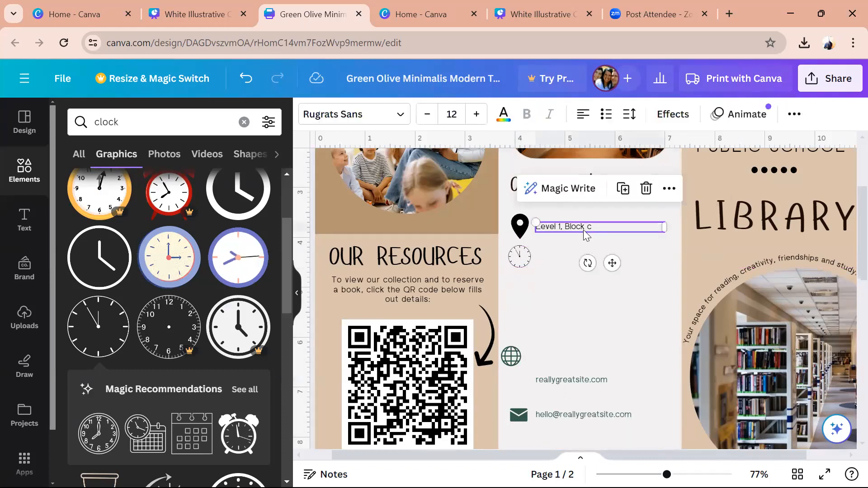
{"action": "key", "text": "ctrl+d"}
{"action": "left_click_drag", "start_coordinate": [597, 226], "coordinate": [605, 262]}
{"action": "left_click", "coordinate": [605, 260]}
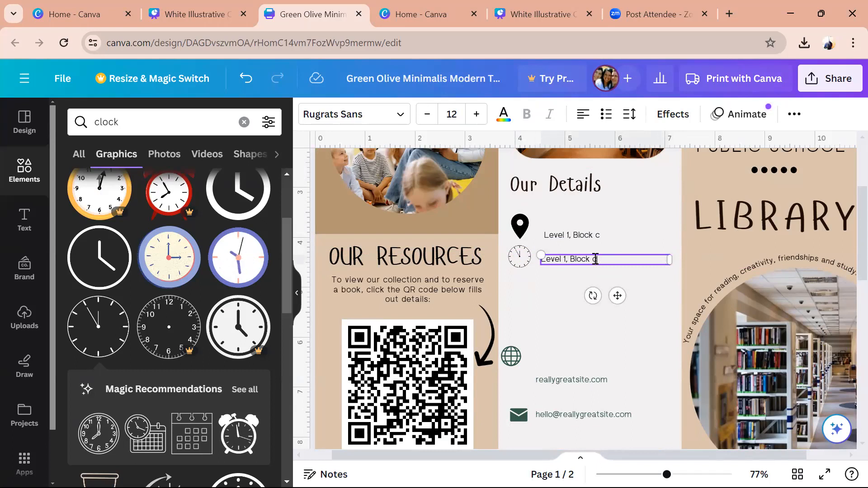
{"action": "left_click_drag", "start_coordinate": [596, 259], "coordinate": [538, 260]}
{"action": "key", "text": "BackSpace"}
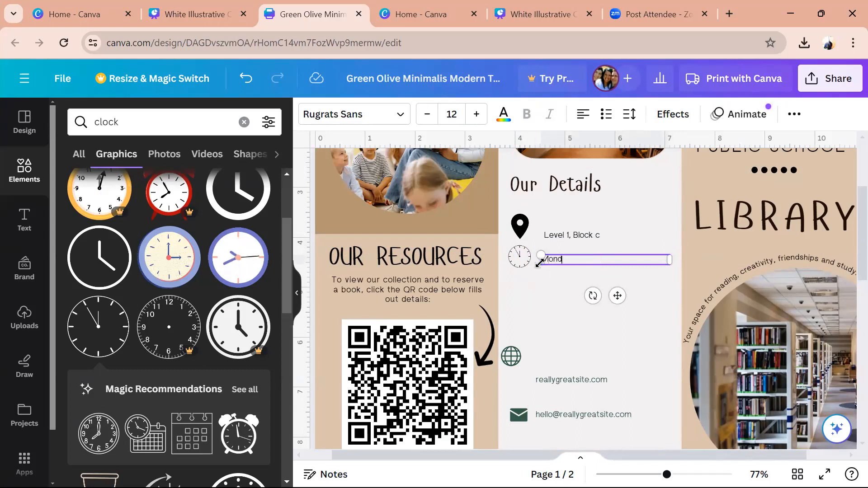
{"action": "type", "text": "Monday to Friday"}
{"action": "key", "text": "Return"}
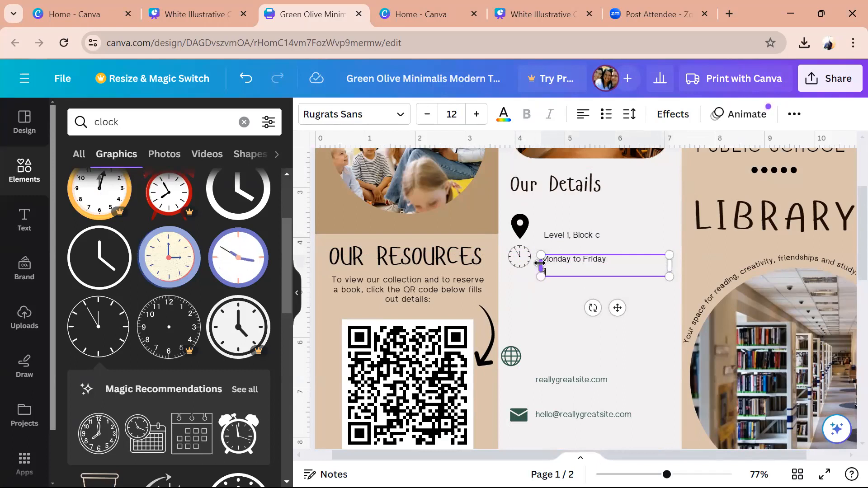
{"action": "type", "text": "8-7pms"}
{"action": "key", "text": "BackSpace"}
{"action": "key", "text": "Return"}
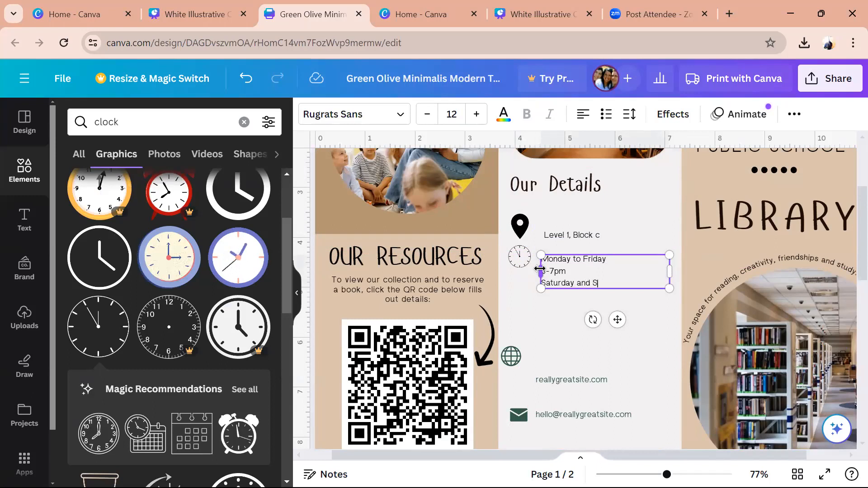
{"action": "key", "text": "Return"}
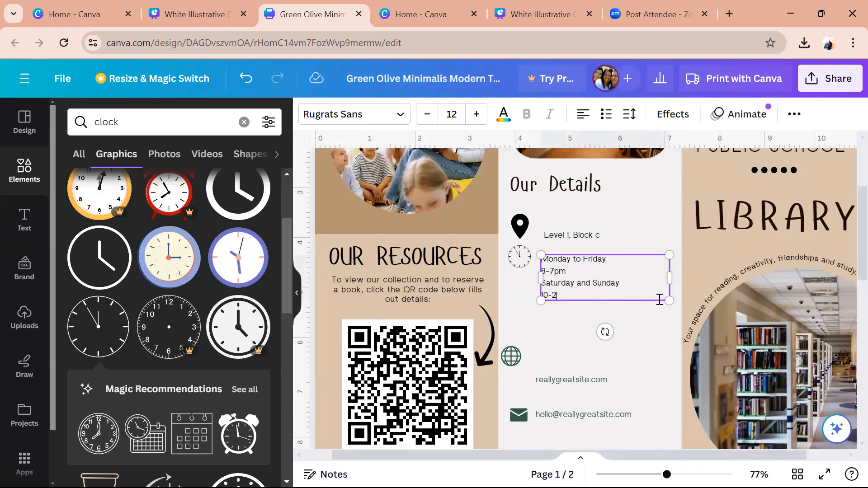
- Shrink the hours text so it reads Monday to Friday 8-7pm and Saturday and Sunday 10-2
{"action": "left_click_drag", "start_coordinate": [668, 301], "coordinate": [649, 274]}
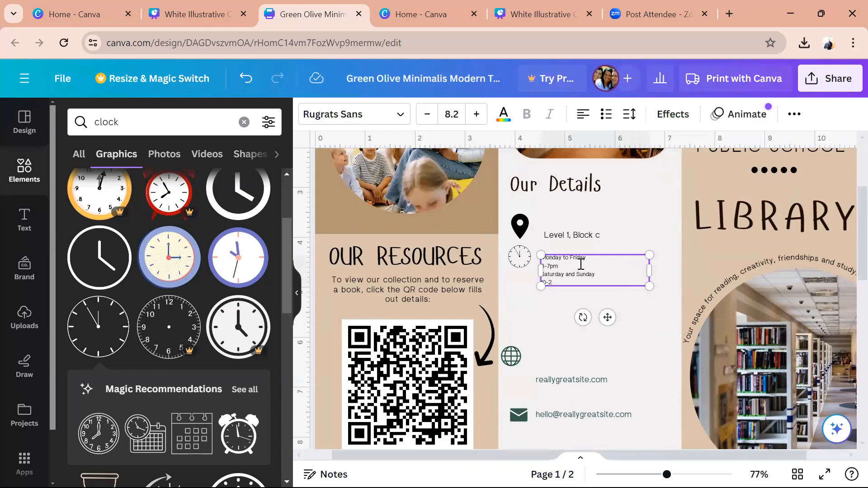
{"action": "left_click", "coordinate": [545, 270]}
{"action": "key", "text": "BackSpace"}
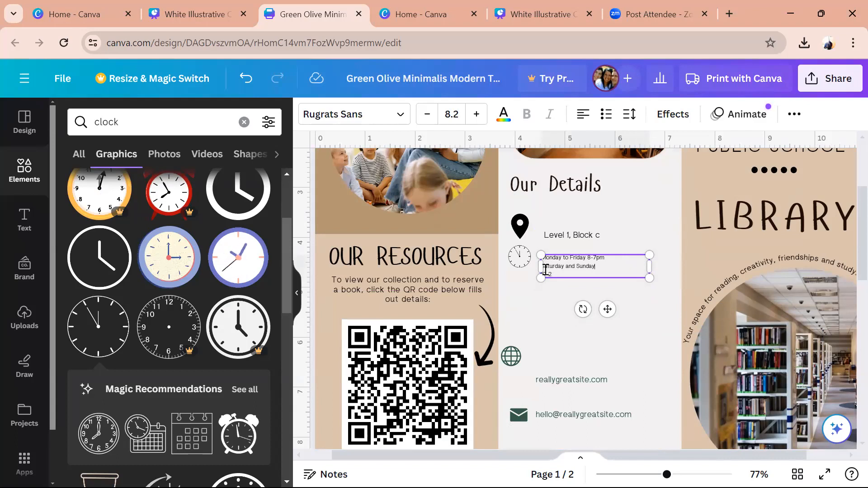
{"action": "left_click", "coordinate": [545, 269]}
{"action": "key", "text": "BackSpace"}
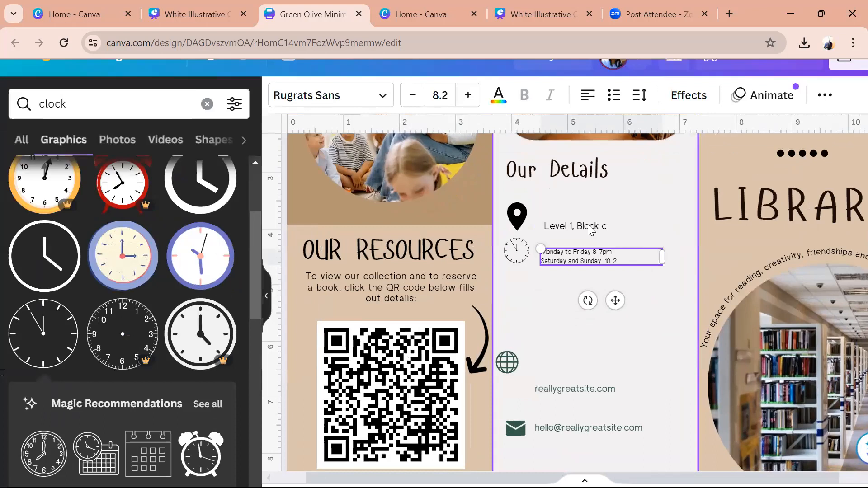
- Nudge the address up slightly and move the globe icon beneath the opening hours
{"action": "left_click", "coordinate": [582, 232]}
{"action": "left_click_drag", "start_coordinate": [588, 220], "coordinate": [586, 213]}
{"action": "left_click_drag", "start_coordinate": [509, 365], "coordinate": [519, 292]}
{"action": "left_click", "coordinate": [419, 95]}
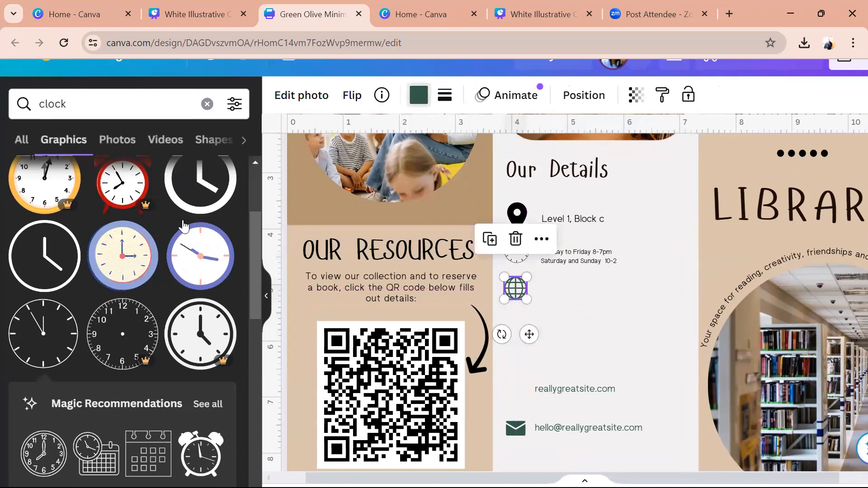
- Make the globe icon black and replace the website text beside it with Canadabaypublicschool
{"action": "left_click", "coordinate": [62, 191]}
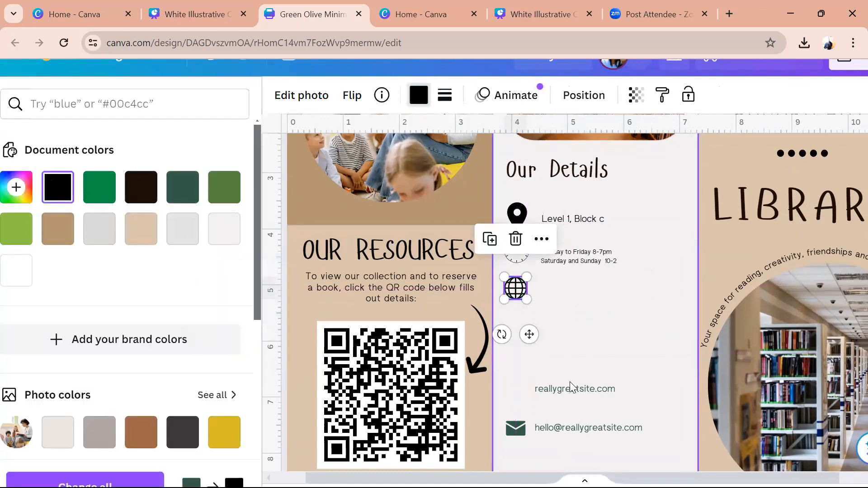
{"action": "left_click_drag", "start_coordinate": [572, 388], "coordinate": [573, 286]}
{"action": "double_click", "coordinate": [573, 286]}
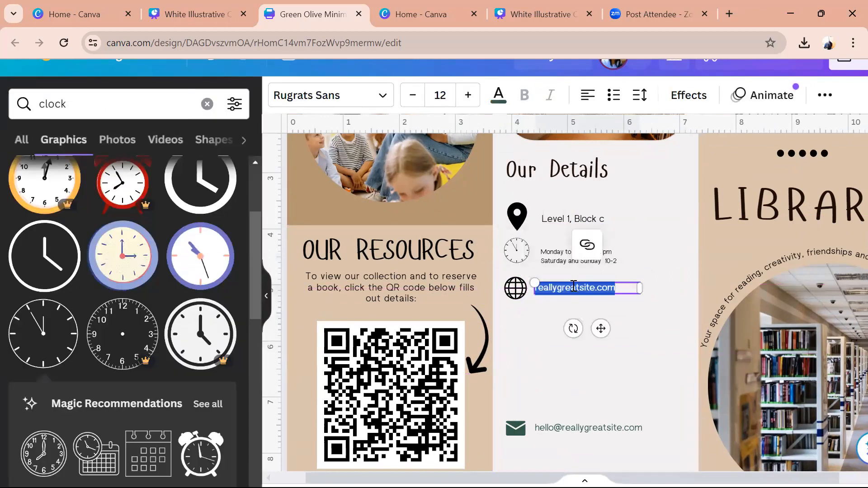
{"action": "type", "text": "Cc"}
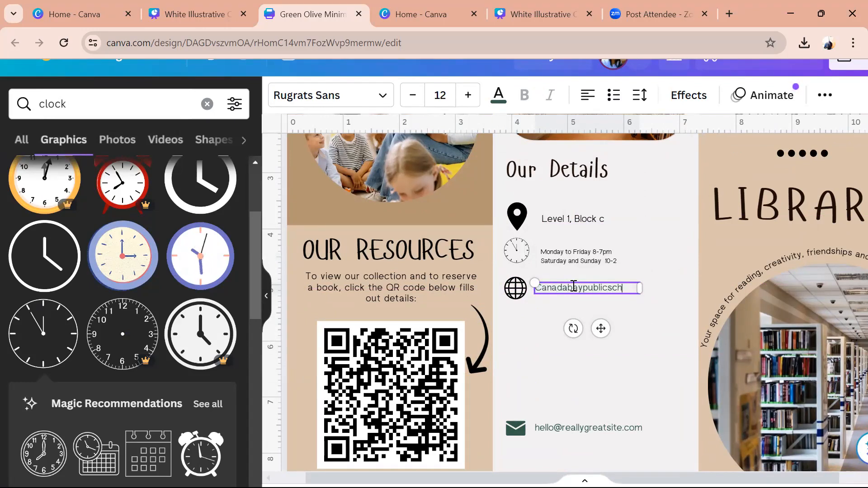
{"action": "left_click", "coordinate": [591, 381]}
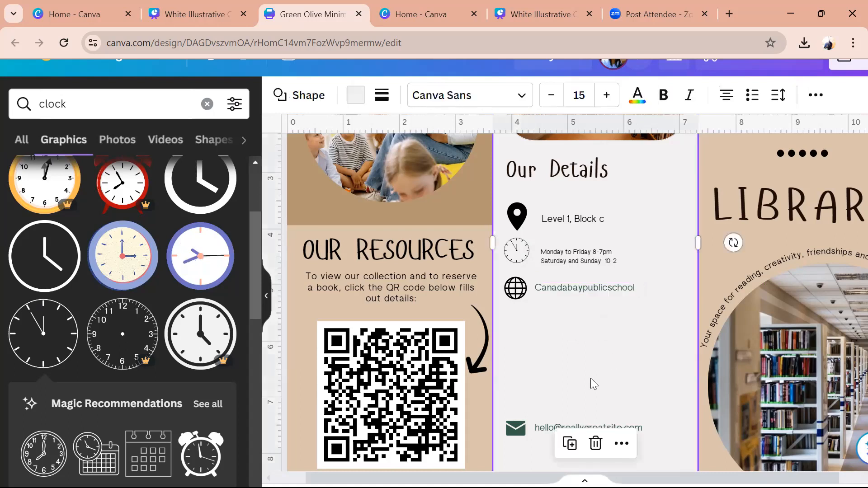
- Move the envelope icon up beneath the globe and shrink it to match the other icons
{"action": "left_click_drag", "start_coordinate": [511, 431], "coordinate": [518, 322]}
{"action": "left_click", "coordinate": [564, 326]}
{"action": "left_click", "coordinate": [524, 329]}
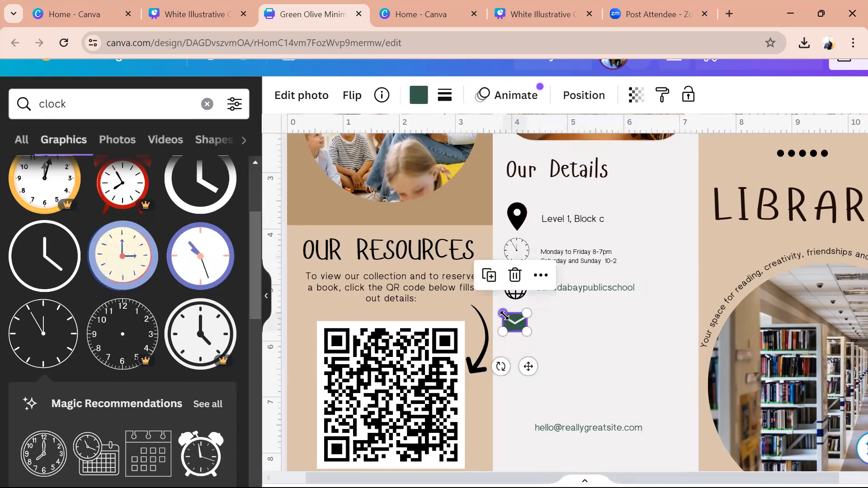
- Enter the school's contact e-mail beside the envelope and widen the box so it fits one line
{"action": "left_click_drag", "start_coordinate": [604, 426], "coordinate": [602, 323]}
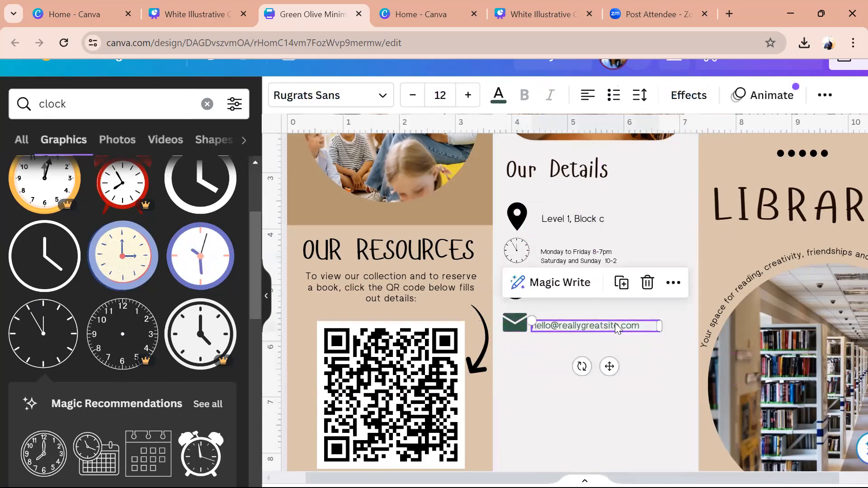
{"action": "double_click", "coordinate": [616, 324]}
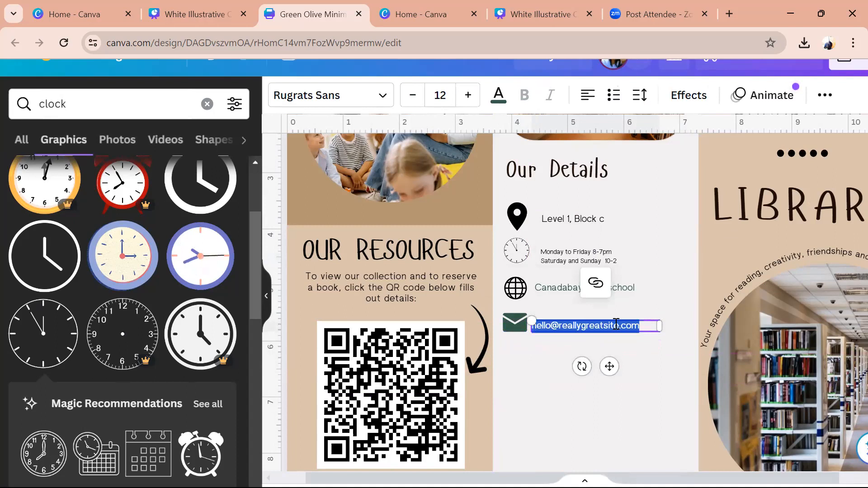
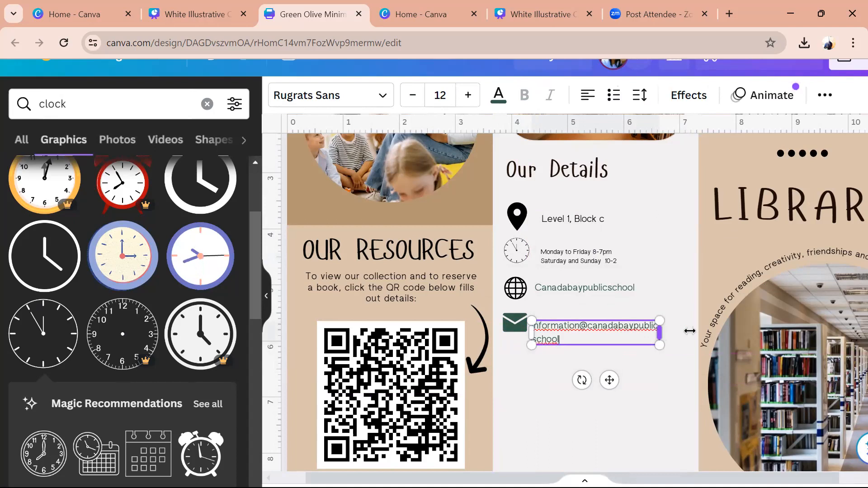
{"action": "left_click_drag", "start_coordinate": [661, 339], "coordinate": [699, 340]}
{"action": "left_click", "coordinate": [560, 397]}
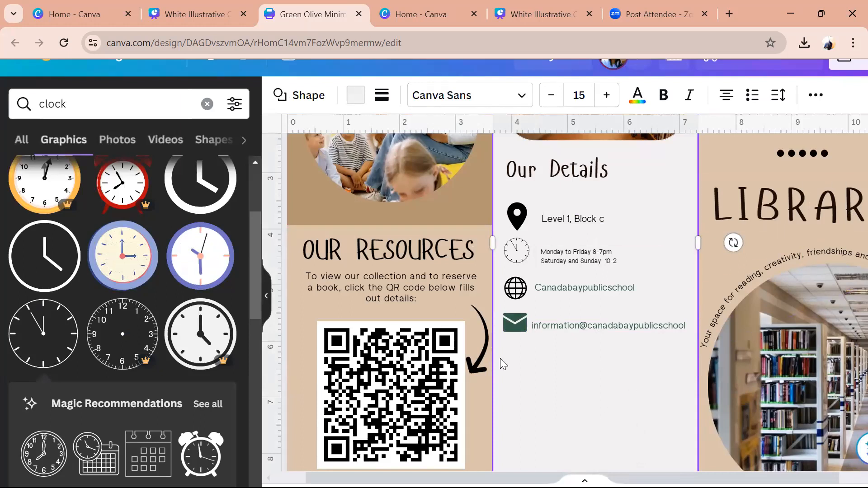
{"action": "left_click", "coordinate": [267, 289]}
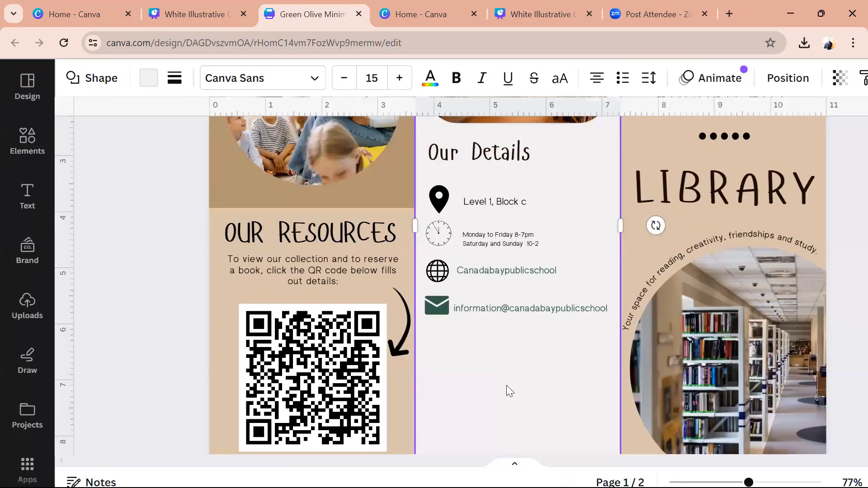
{"action": "left_click", "coordinate": [26, 142]}
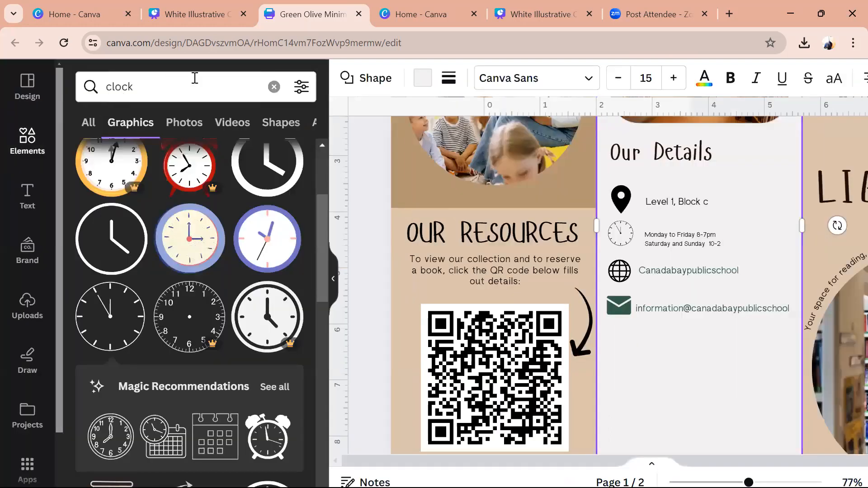
- Search Elements for 'reading' and place the stack-of-books graphic on the Our Details panel
{"action": "left_click", "coordinate": [278, 85]}
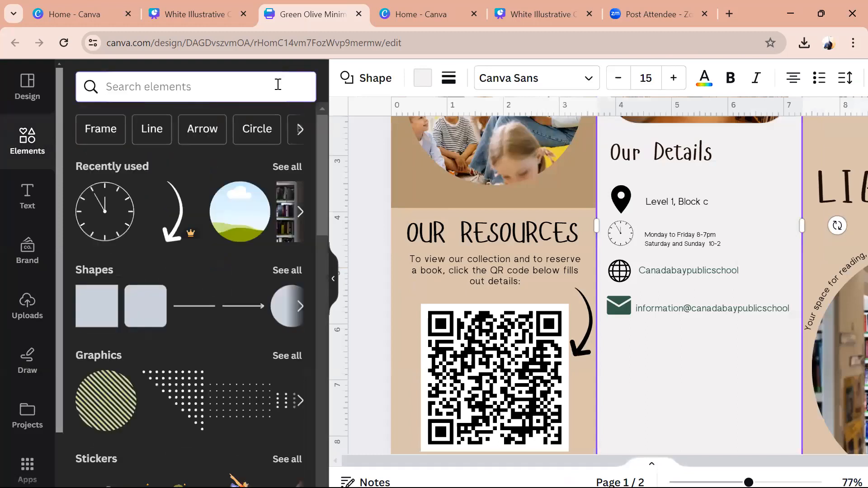
{"action": "type", "text": "reading"}
{"action": "key", "text": "Return"}
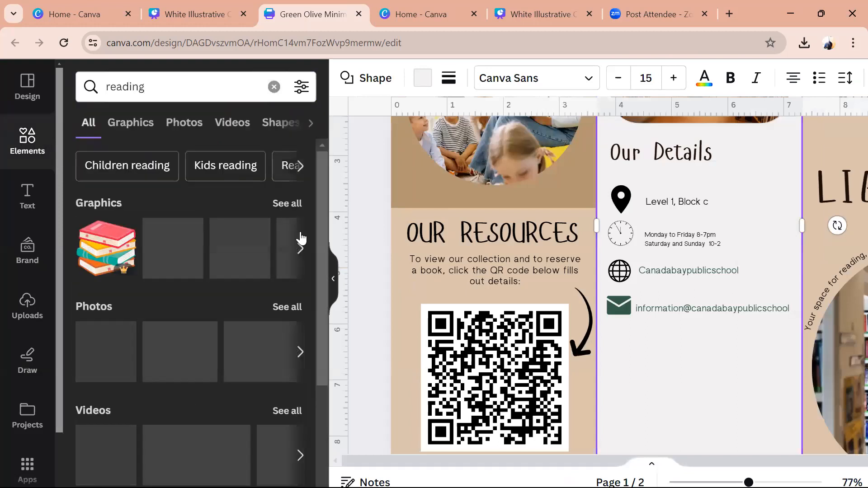
{"action": "left_click", "coordinate": [283, 208]}
{"action": "left_click_drag", "start_coordinate": [321, 266], "coordinate": [329, 418]}
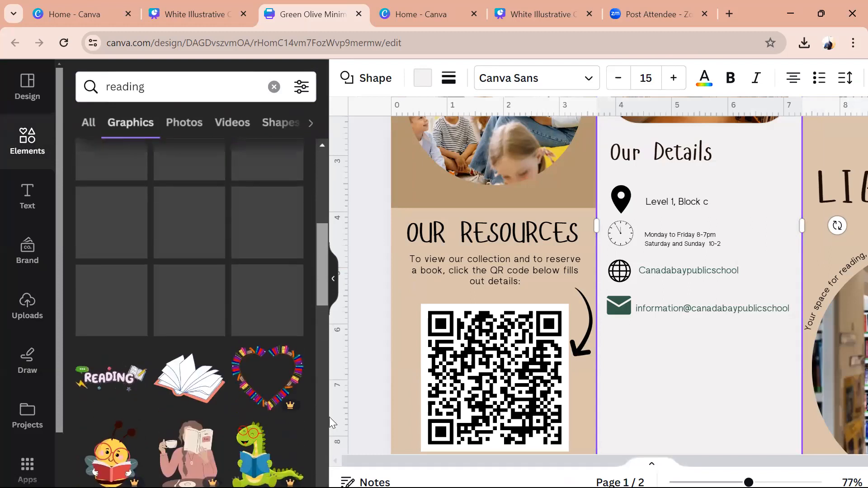
{"action": "left_click_drag", "start_coordinate": [329, 416], "coordinate": [332, 386]}
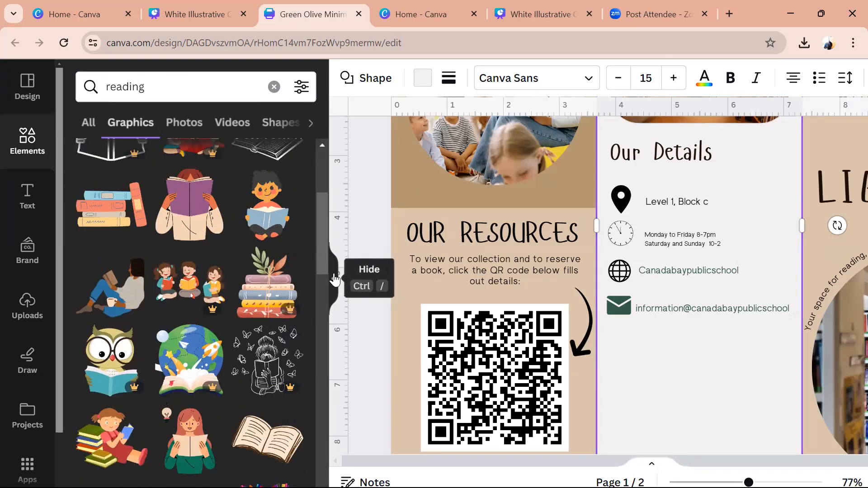
{"action": "left_click_drag", "start_coordinate": [325, 276], "coordinate": [317, 242]}
{"action": "left_click_drag", "start_coordinate": [128, 321], "coordinate": [722, 445]}
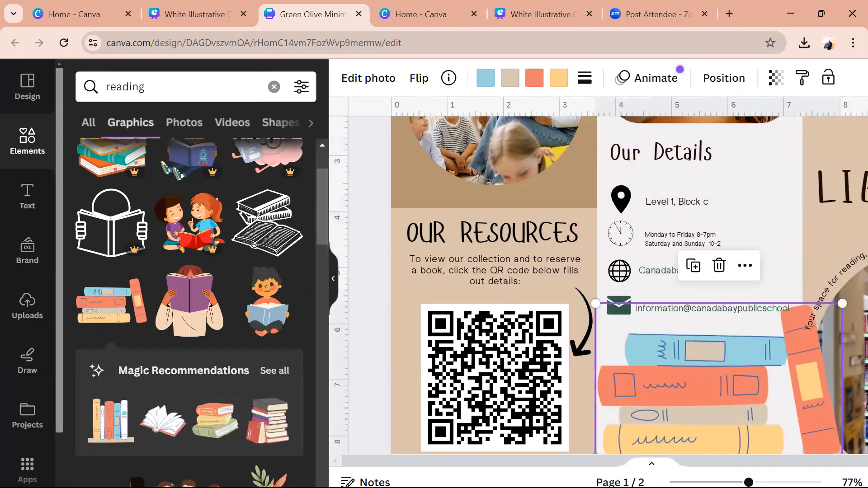
- Shrink the books graphic and position it under the contact details
{"action": "left_click_drag", "start_coordinate": [749, 482], "coordinate": [735, 483]}
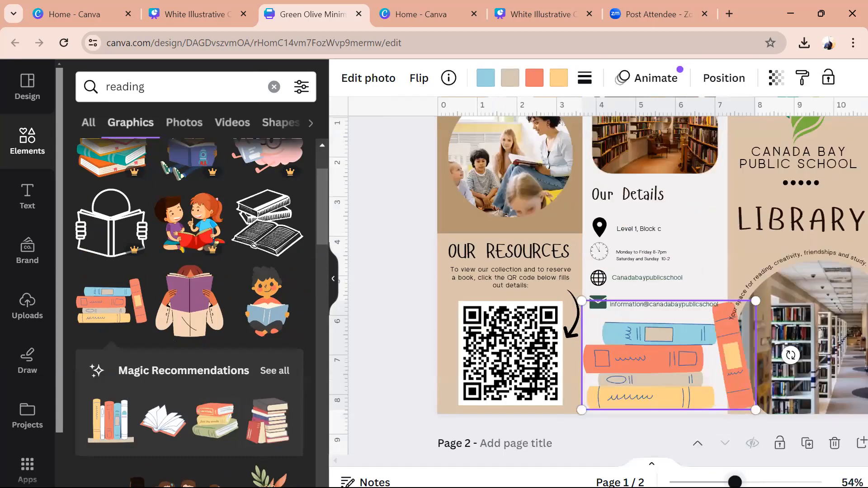
{"action": "scroll", "coordinate": [734, 312], "scroll_direction": "down", "scroll_amount": 3}
{"action": "left_click_drag", "start_coordinate": [729, 299], "coordinate": [689, 324]}
{"action": "left_click_drag", "start_coordinate": [649, 361], "coordinate": [658, 365]}
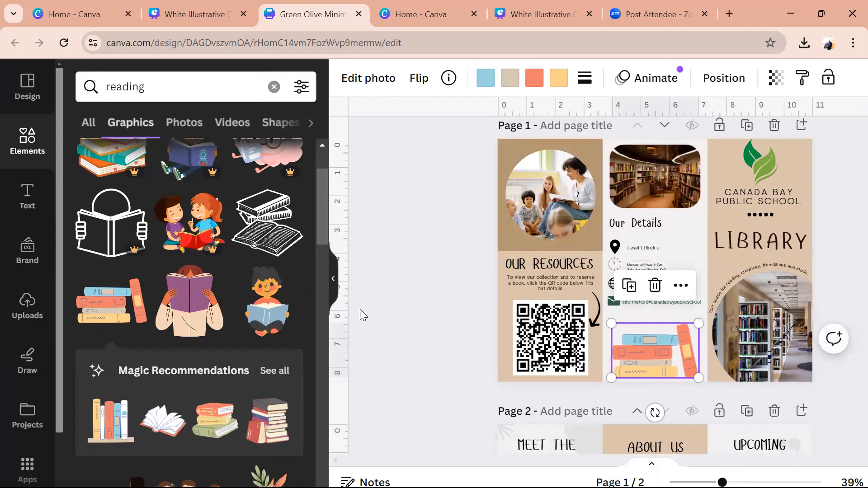
{"action": "left_click", "coordinate": [373, 312]}
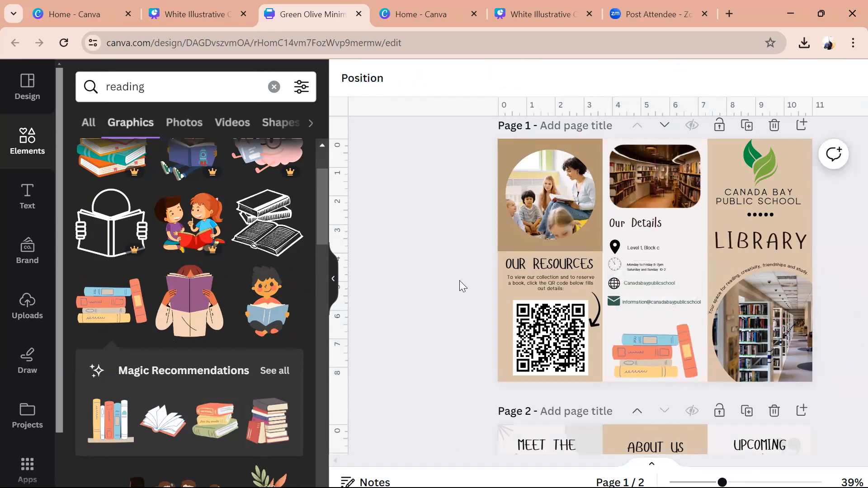
- Collapse the Elements panel and scroll through page 1 to review the resources, details and cover panels
{"action": "left_click", "coordinate": [333, 281]}
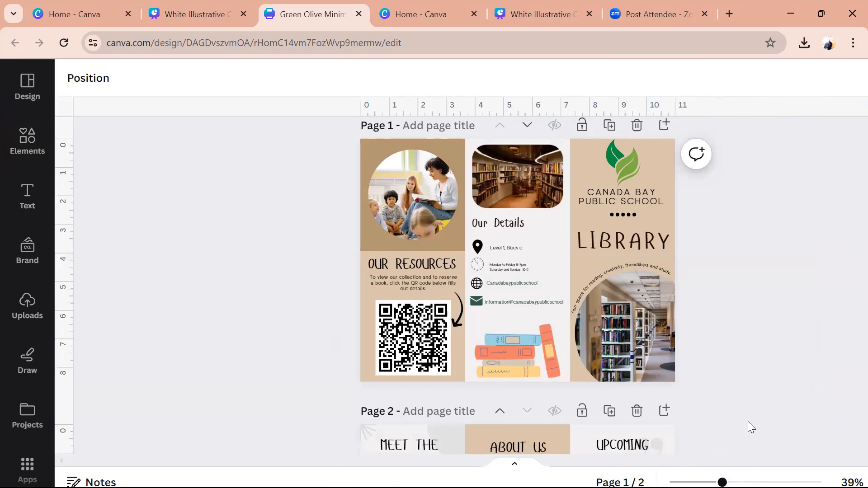
{"action": "scroll", "coordinate": [838, 370], "scroll_direction": "up", "scroll_amount": 5, "text": "ctrl"}
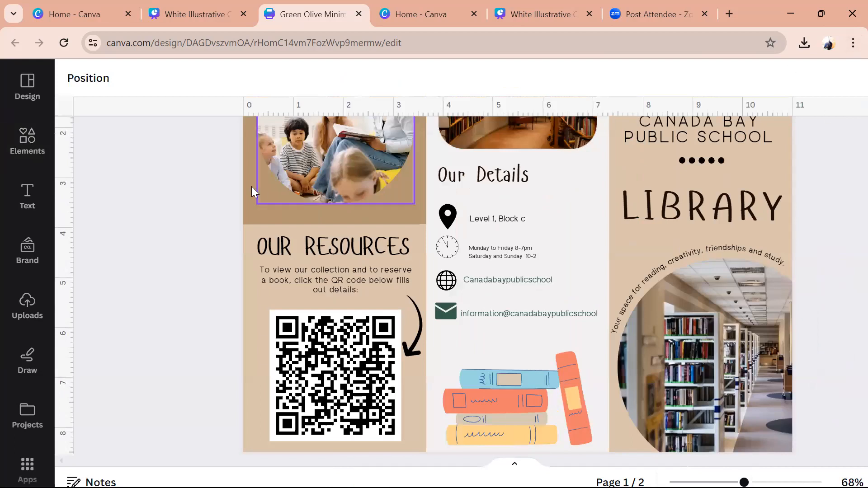
{"action": "left_click_drag", "start_coordinate": [207, 154], "coordinate": [208, 153]}
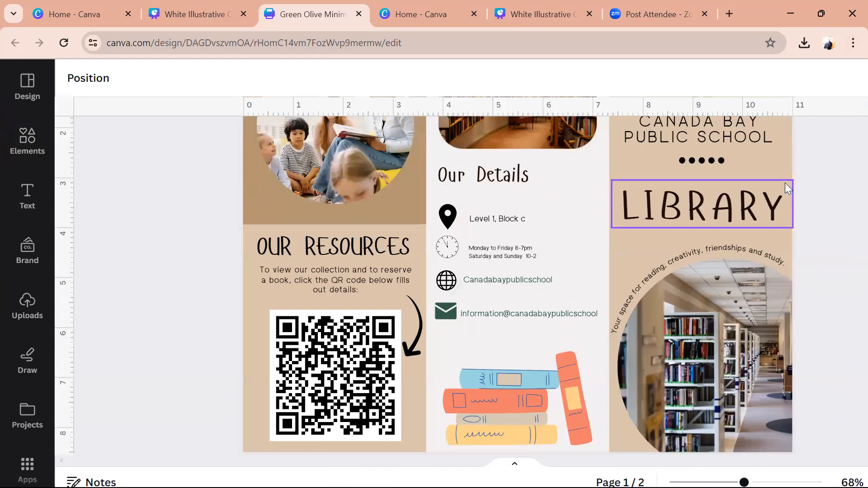
{"action": "scroll", "coordinate": [847, 204], "scroll_direction": "up", "scroll_amount": 2}
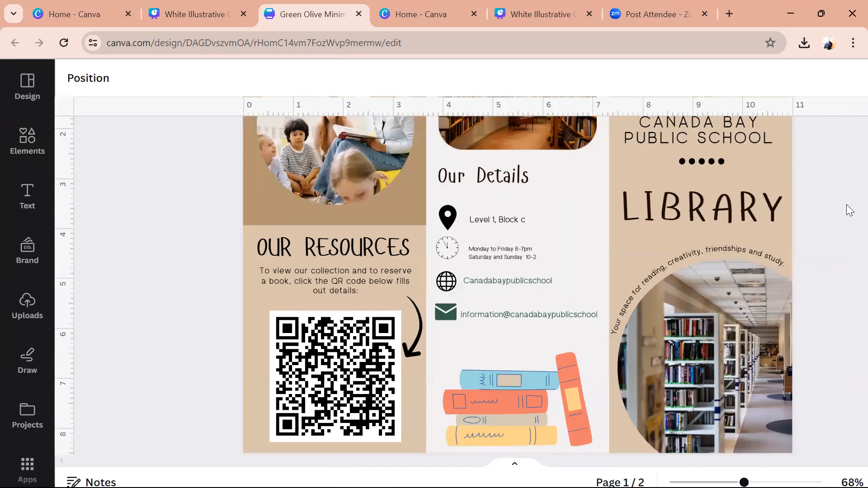
{"action": "scroll", "coordinate": [846, 204], "scroll_direction": "up", "scroll_amount": 3}
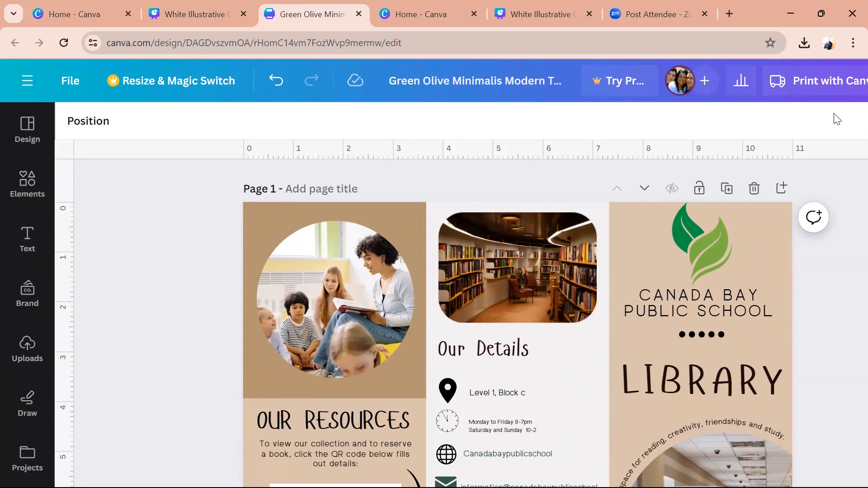
{"action": "scroll", "coordinate": [837, 119], "scroll_direction": "down", "scroll_amount": 1}
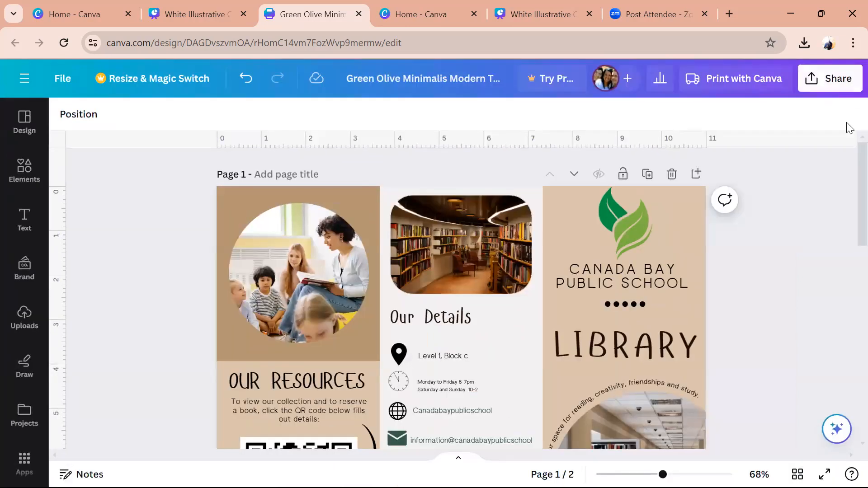
{"action": "scroll", "coordinate": [848, 190], "scroll_direction": "down", "scroll_amount": 4}
{"action": "scroll", "coordinate": [848, 217], "scroll_direction": "up", "scroll_amount": 2}
{"action": "scroll", "coordinate": [849, 200], "scroll_direction": "down", "scroll_amount": 2}
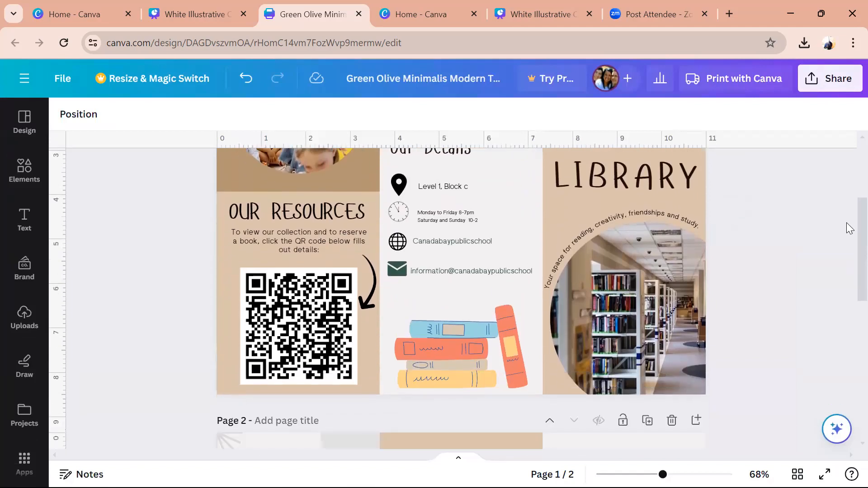
{"action": "scroll", "coordinate": [849, 228], "scroll_direction": "up", "scroll_amount": 1}
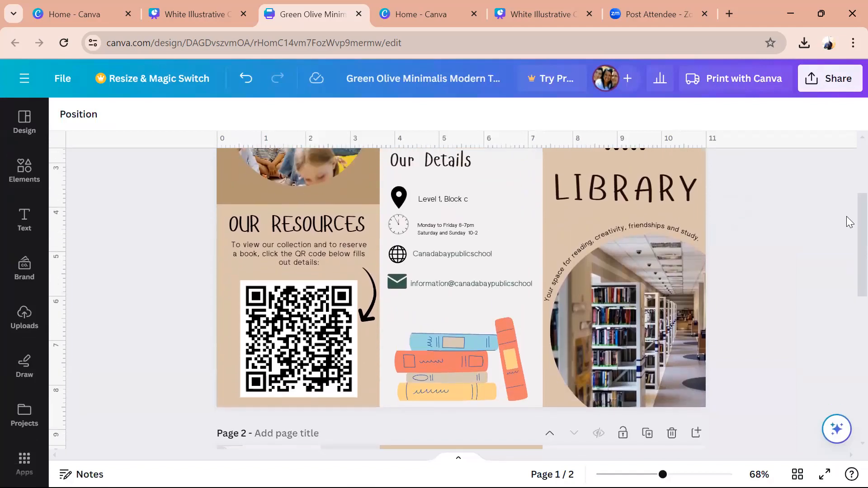
- Download the brochure from Share with file type PDF Print
{"action": "left_click", "coordinate": [830, 78]}
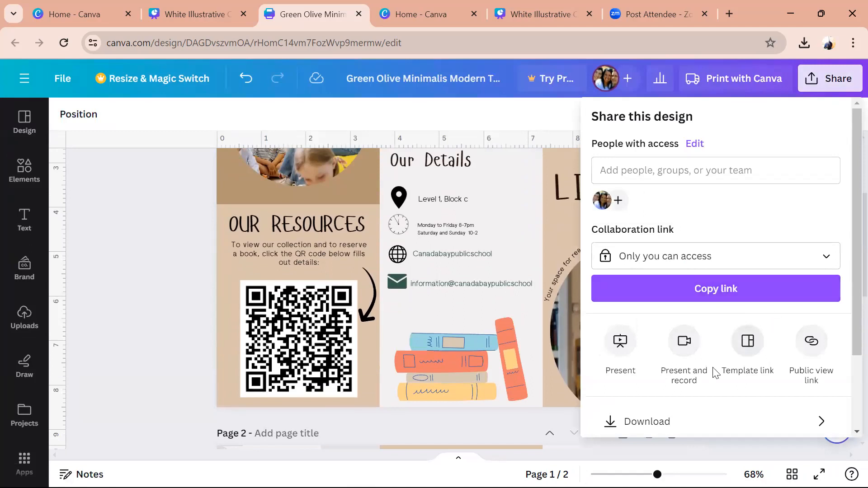
{"action": "left_click", "coordinate": [711, 421]}
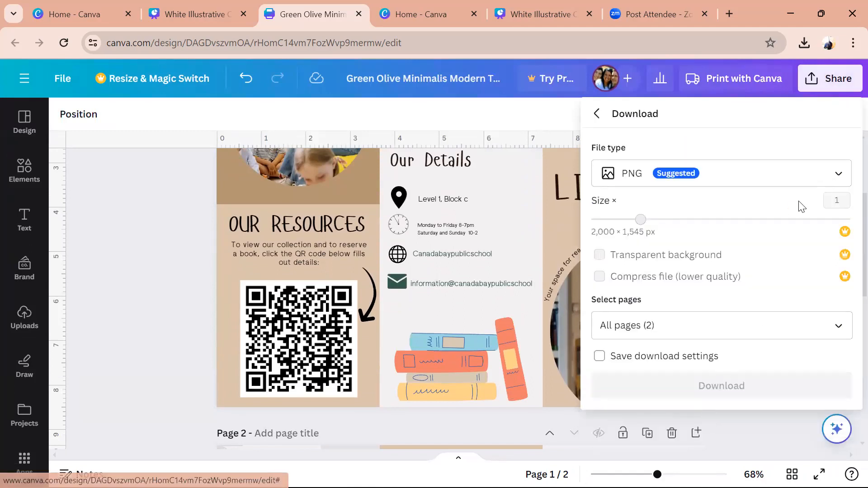
{"action": "left_click", "coordinate": [801, 183]}
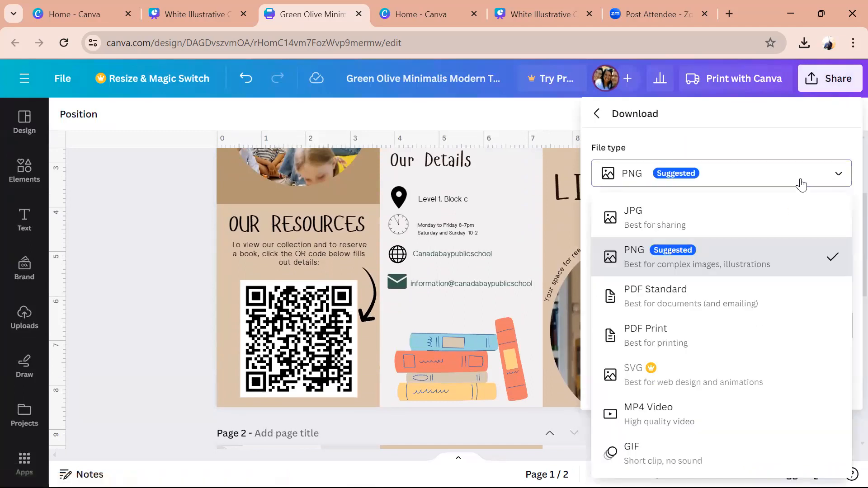
{"action": "left_click", "coordinate": [738, 340]}
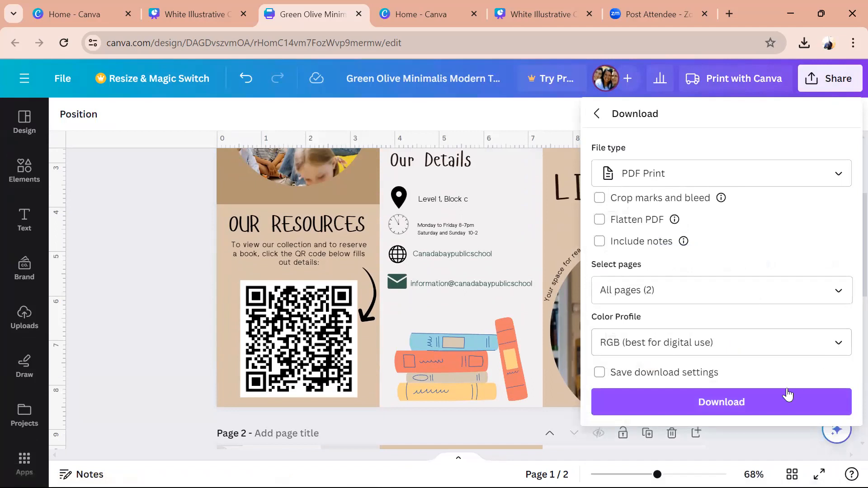
{"action": "left_click", "coordinate": [782, 402]}
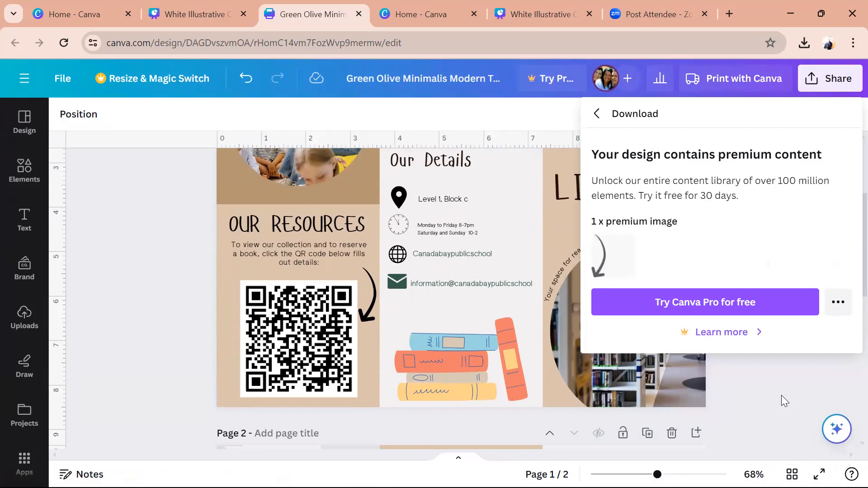
- Delete the premium curved arrow beside the QR code, then download again as PDF Print
{"action": "left_click", "coordinate": [368, 295]}
{"action": "key", "text": "Delete"}
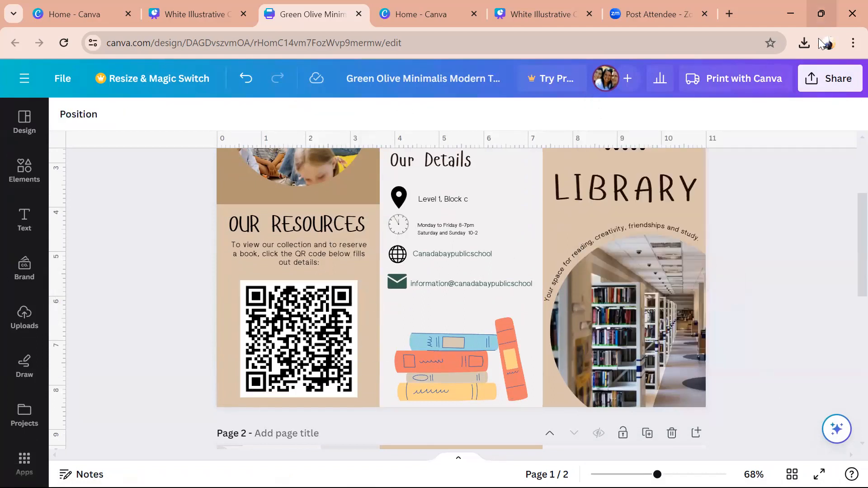
{"action": "left_click", "coordinate": [814, 81]}
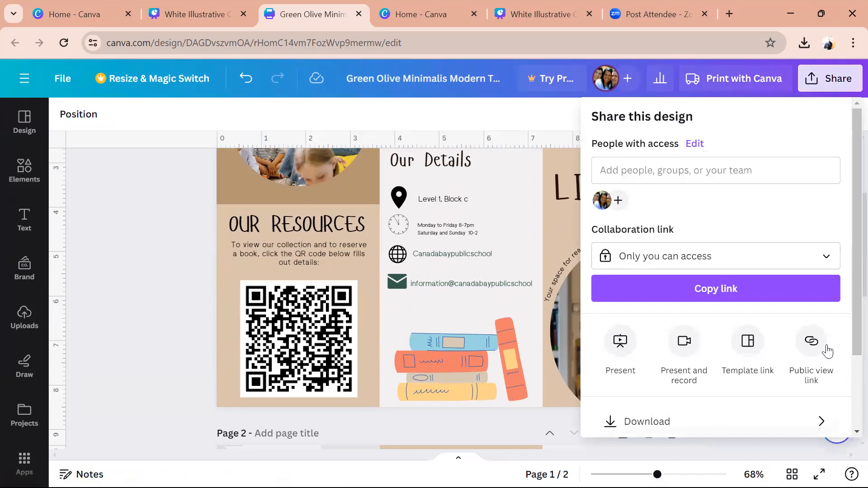
{"action": "scroll", "coordinate": [847, 326], "scroll_direction": "down", "scroll_amount": 3}
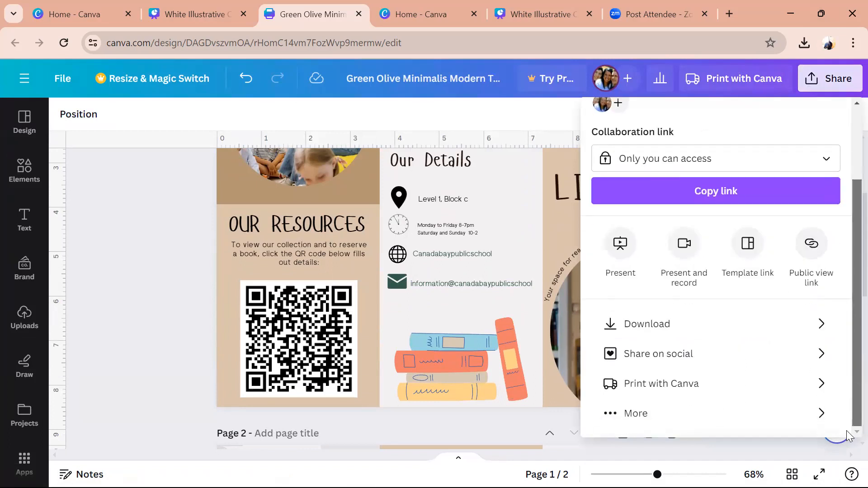
{"action": "left_click", "coordinate": [746, 326]}
{"action": "left_click", "coordinate": [809, 185]}
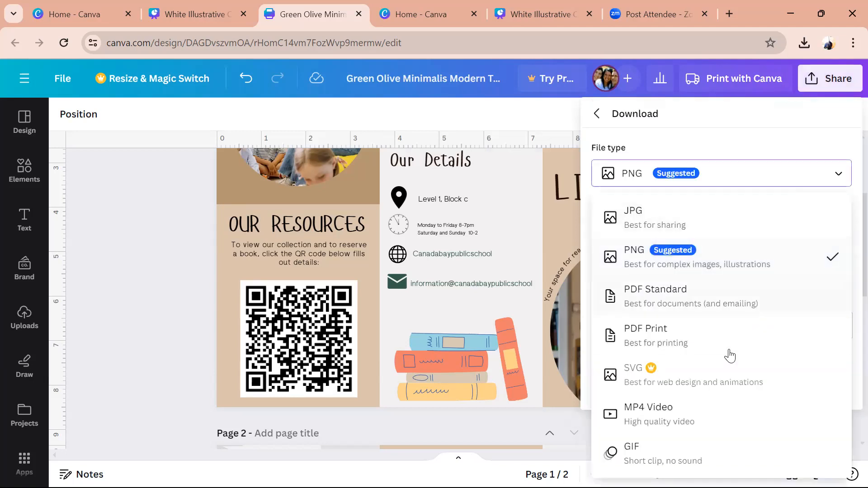
{"action": "left_click", "coordinate": [728, 351]}
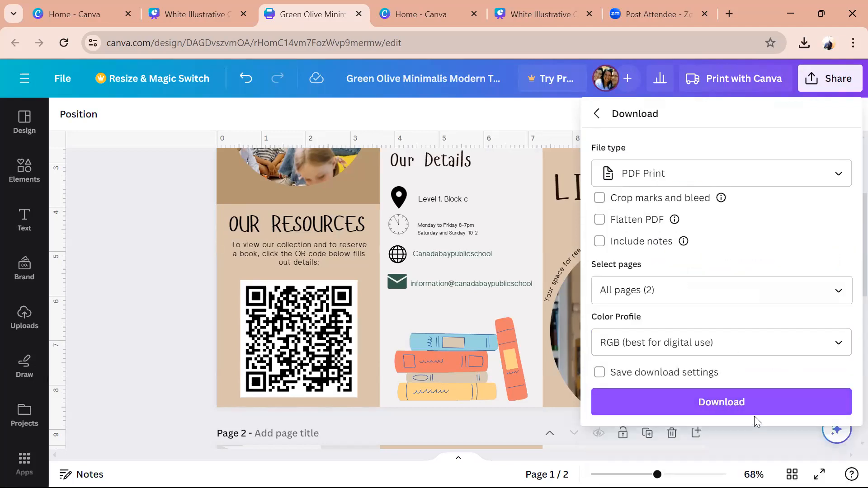
{"action": "left_click", "coordinate": [762, 404]}
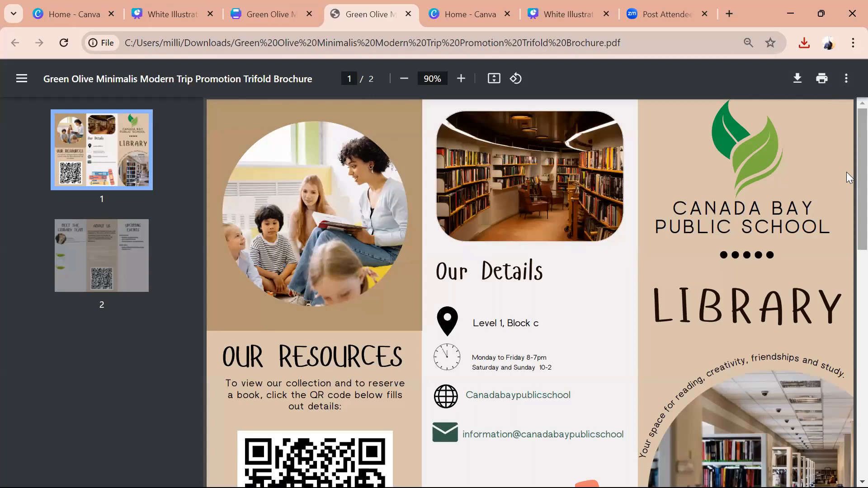
- Scroll through the downloaded brochure PDF in Chrome's viewer
{"action": "mouse_move", "coordinate": [847, 172]}
{"action": "left_mouse_down"}
{"action": "mouse_move", "coordinate": [846, 341]}
{"action": "mouse_move", "coordinate": [846, 158]}
{"action": "left_mouse_up"}
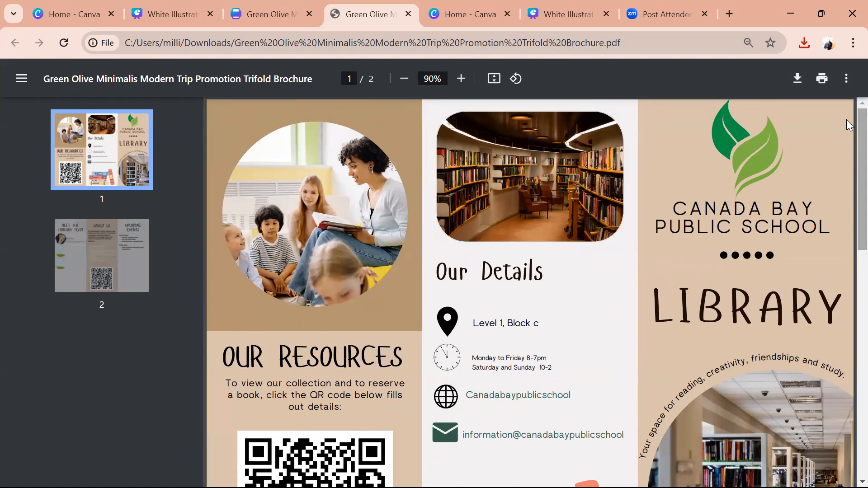
- Open the PDF's print settings with More settings expanded, first trying the system dialog
{"action": "left_click", "coordinate": [815, 89]}
{"action": "left_click", "coordinate": [724, 244]}
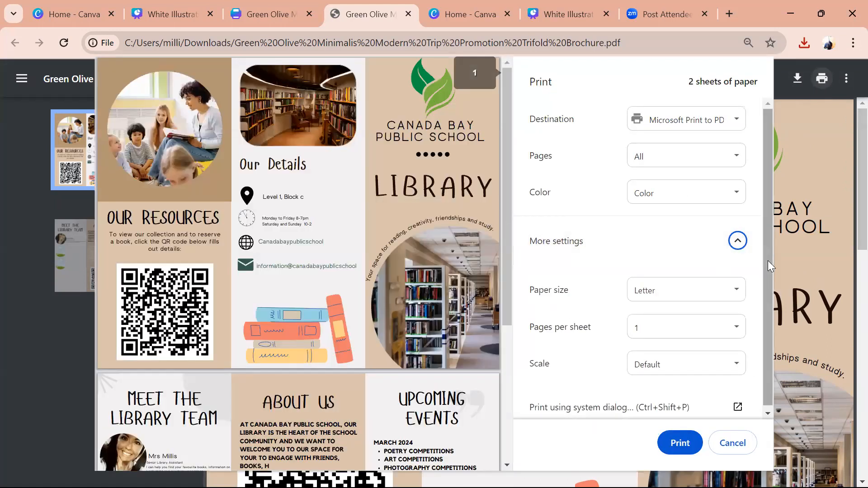
{"action": "left_click_drag", "start_coordinate": [768, 260], "coordinate": [773, 340]}
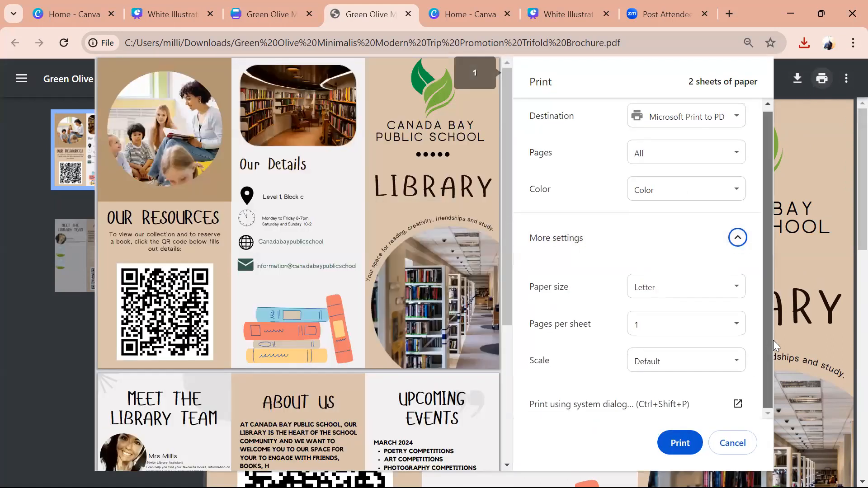
{"action": "left_click", "coordinate": [609, 407]}
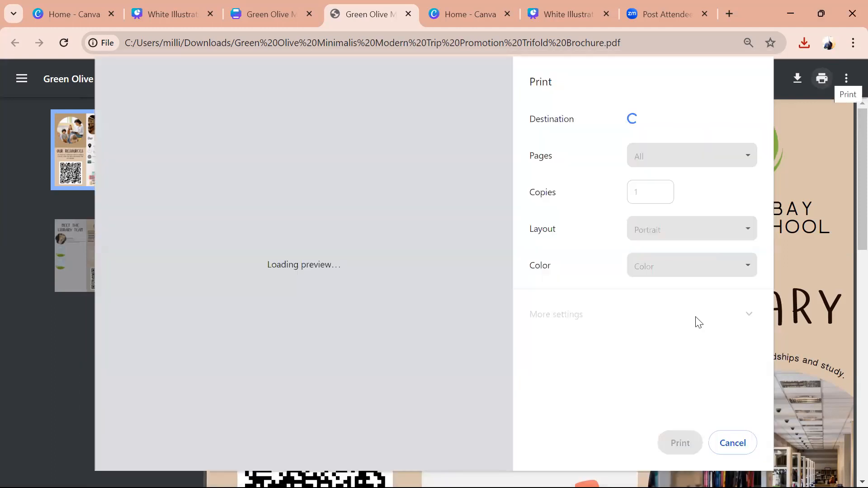
- Set paper size to A4 and scale to Fit to printable area, then continue via the system dialog
{"action": "left_click", "coordinate": [752, 241]}
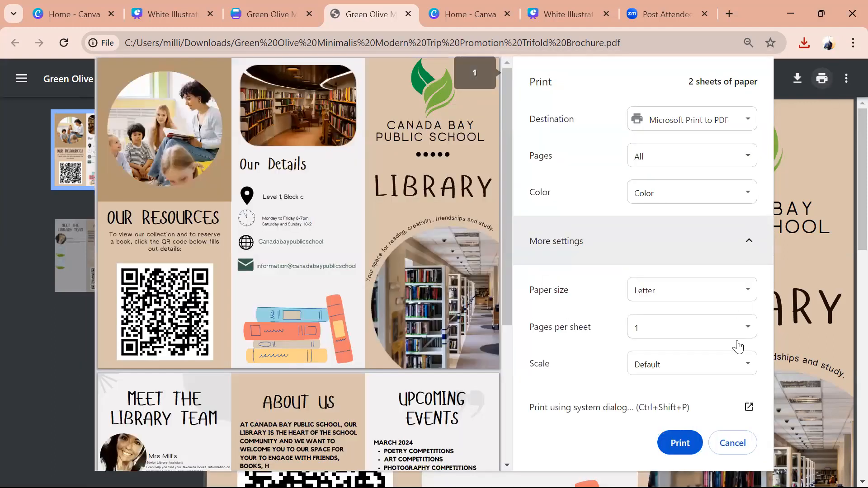
{"action": "left_click_drag", "start_coordinate": [771, 320], "coordinate": [772, 388]}
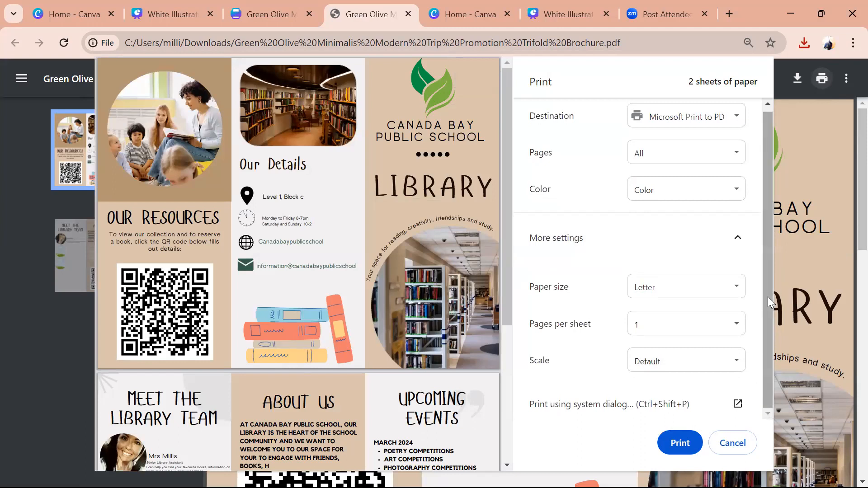
{"action": "left_click", "coordinate": [701, 297]}
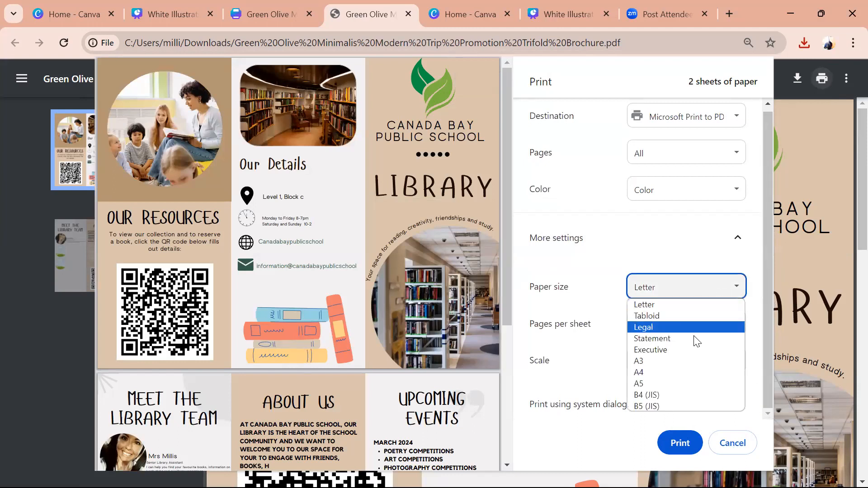
{"action": "left_click", "coordinate": [692, 372]}
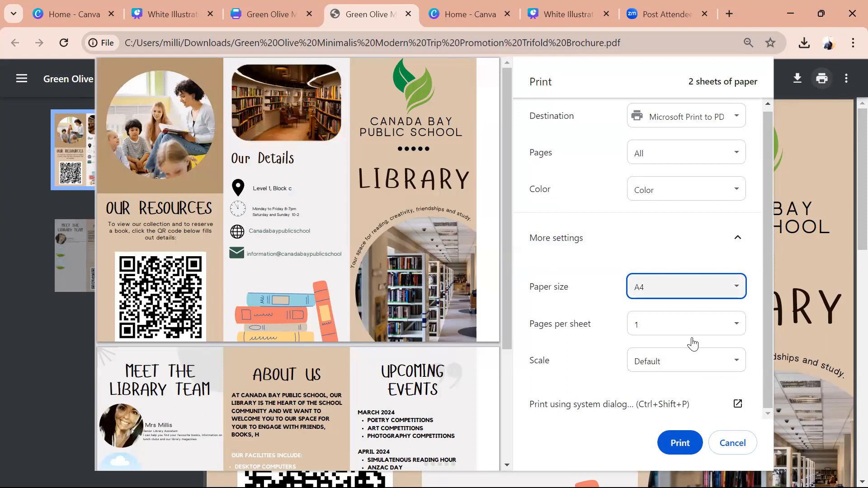
{"action": "left_click", "coordinate": [687, 362]}
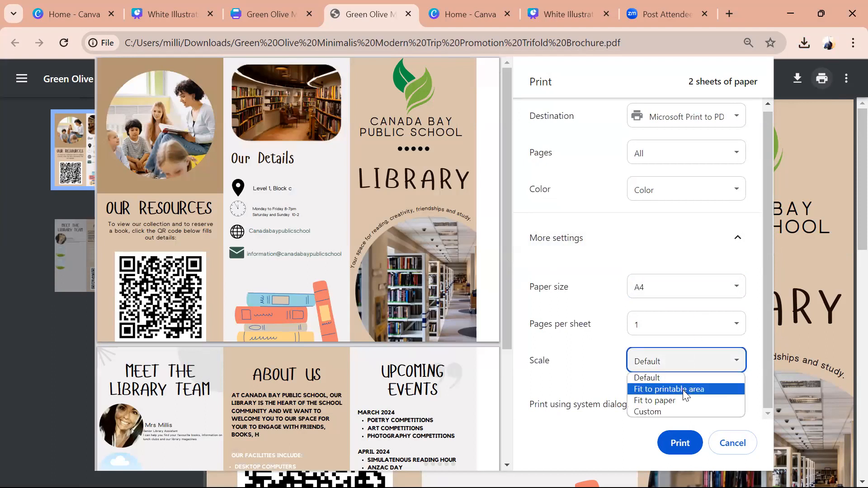
{"action": "left_click", "coordinate": [686, 389]}
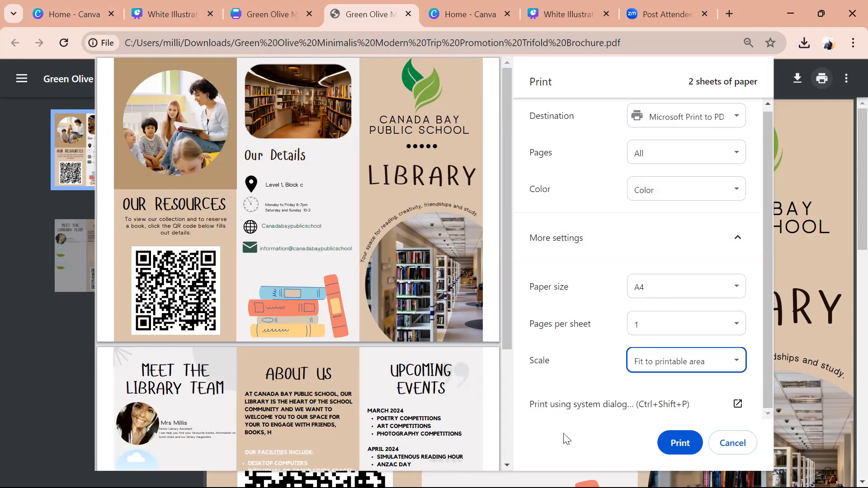
{"action": "left_click", "coordinate": [564, 409]}
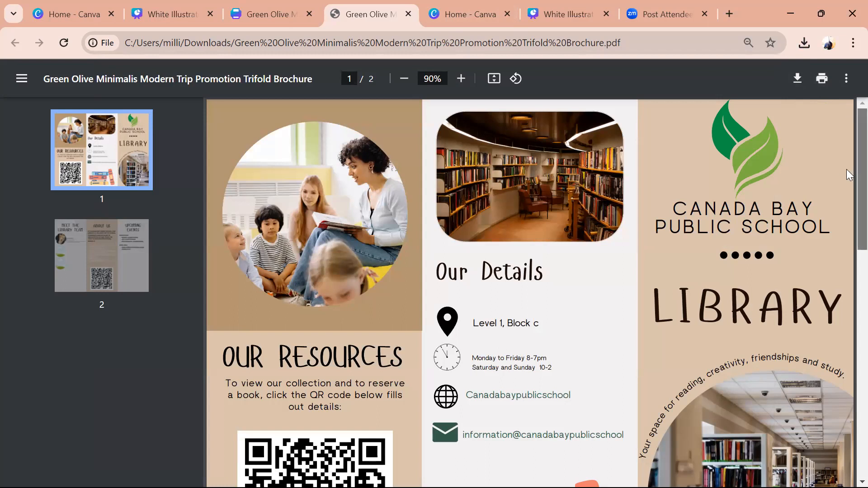
{"action": "scroll", "coordinate": [846, 169], "scroll_direction": "down", "scroll_amount": 5}
{"action": "scroll", "coordinate": [847, 310], "scroll_direction": "down", "scroll_amount": 6}
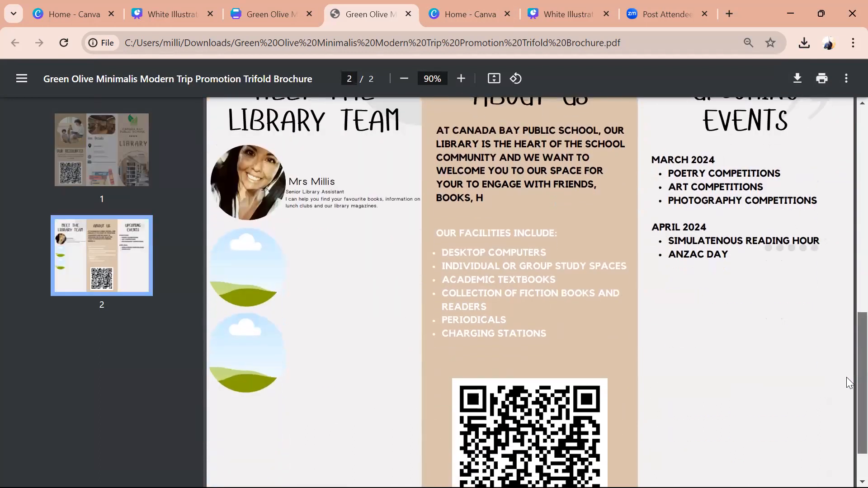
{"action": "scroll", "coordinate": [847, 390], "scroll_direction": "up", "scroll_amount": 3}
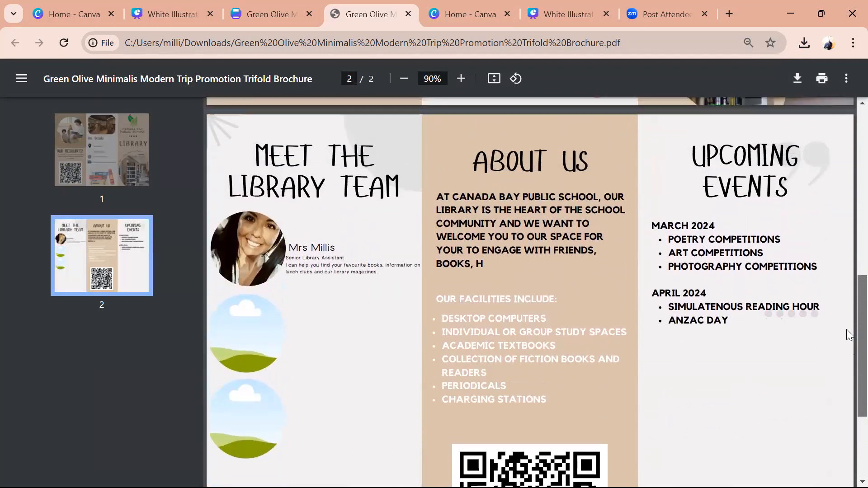
{"action": "scroll", "coordinate": [847, 389], "scroll_direction": "down", "scroll_amount": 3}
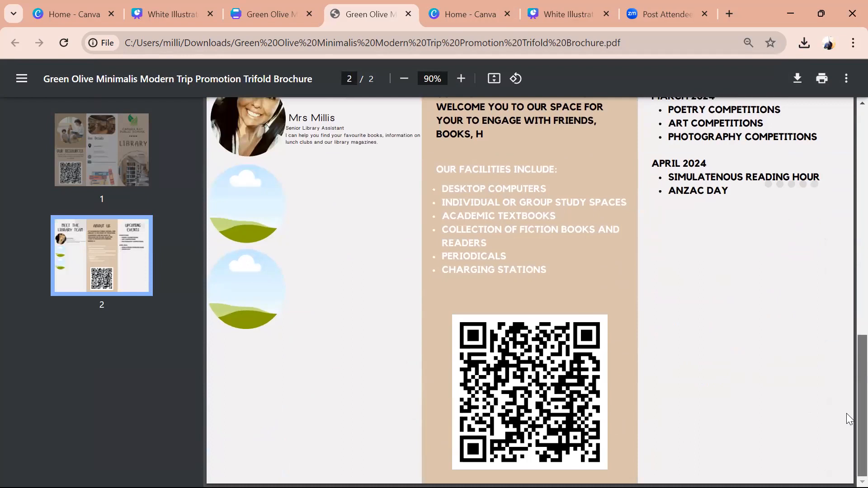
{"action": "scroll", "coordinate": [846, 413], "scroll_direction": "up", "scroll_amount": 3}
{"action": "scroll", "coordinate": [846, 181], "scroll_direction": "up", "scroll_amount": 7}
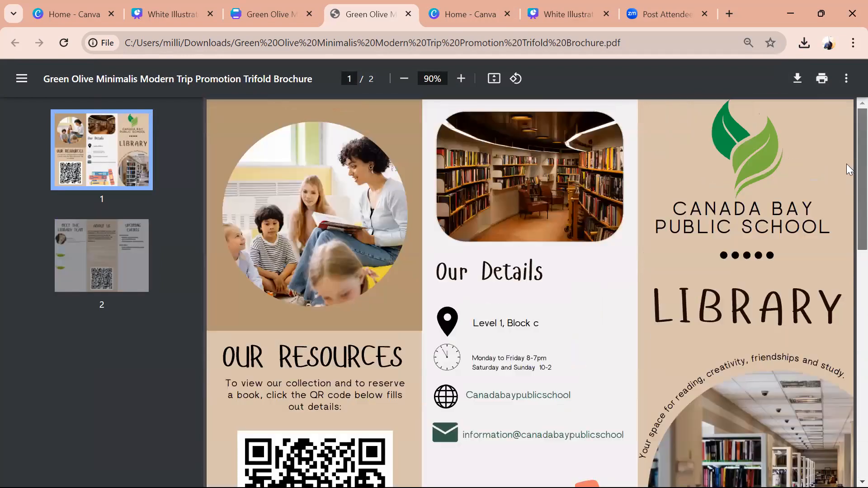
{"action": "scroll", "coordinate": [847, 227], "scroll_direction": "down", "scroll_amount": 3}
{"action": "scroll", "coordinate": [846, 221], "scroll_direction": "up", "scroll_amount": 3}
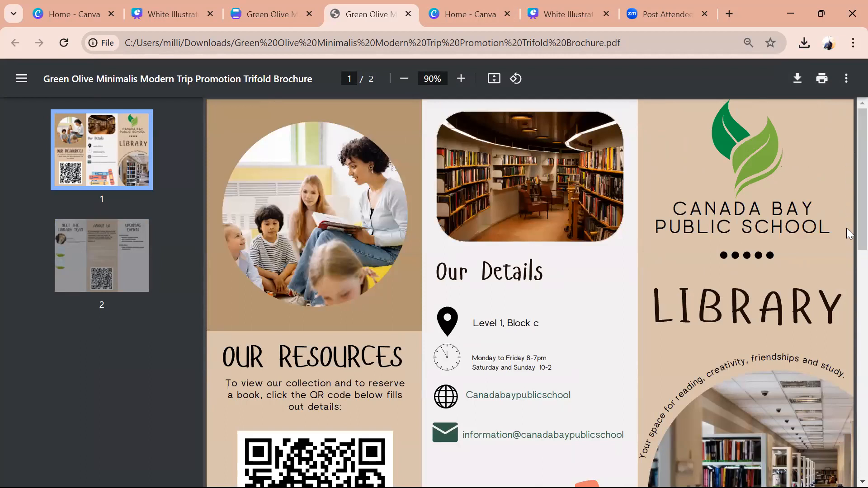
{"action": "scroll", "coordinate": [847, 186], "scroll_direction": "down", "scroll_amount": 5}
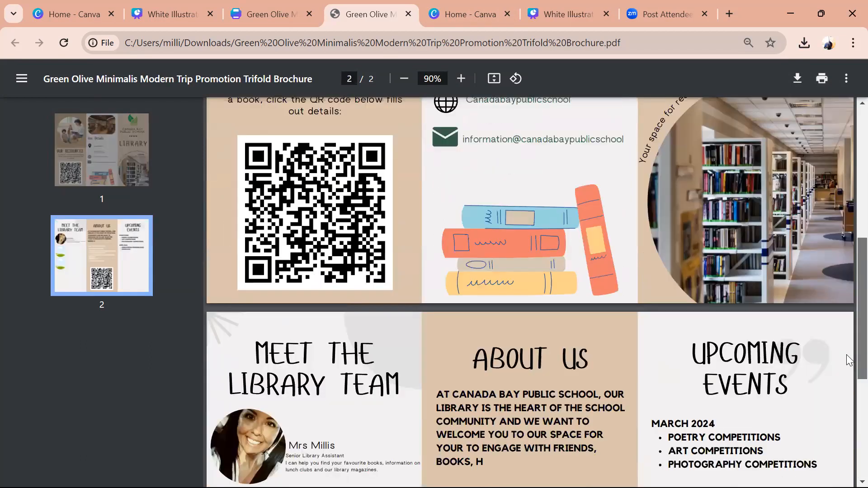
{"action": "scroll", "coordinate": [847, 362], "scroll_direction": "down", "scroll_amount": 5}
{"action": "scroll", "coordinate": [847, 362], "scroll_direction": "up", "scroll_amount": 4}
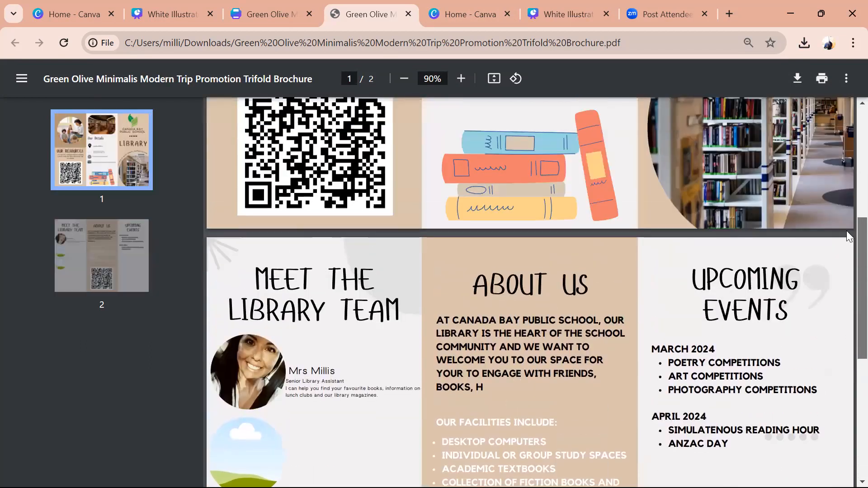
{"action": "scroll", "coordinate": [846, 212], "scroll_direction": "up", "scroll_amount": 5}
{"action": "scroll", "coordinate": [844, 272], "scroll_direction": "down", "scroll_amount": 1}
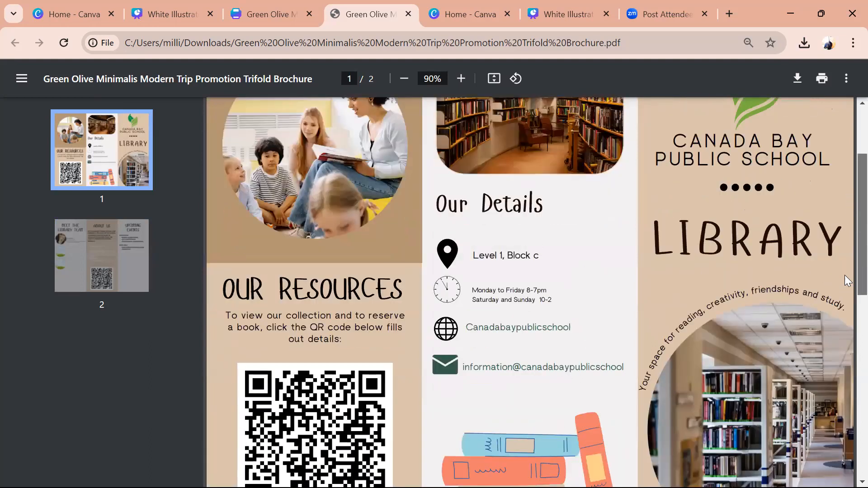
{"action": "scroll", "coordinate": [845, 278], "scroll_direction": "down", "scroll_amount": 5}
{"action": "scroll", "coordinate": [847, 368], "scroll_direction": "down", "scroll_amount": 5}
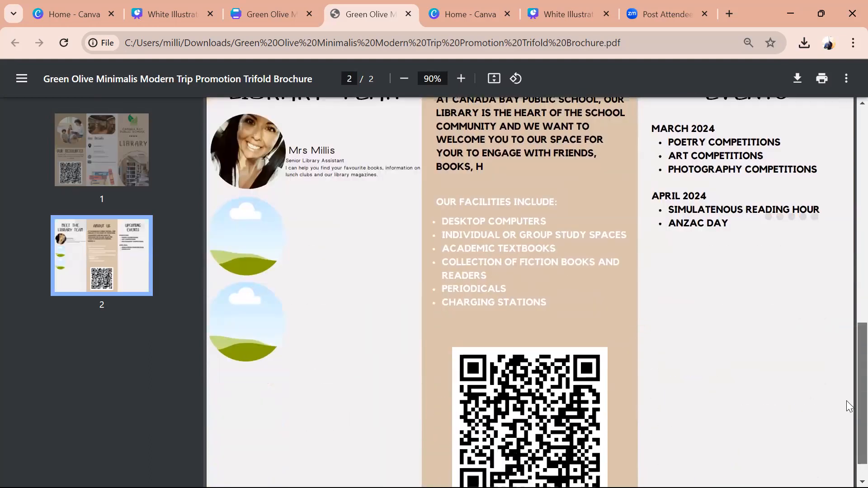
{"action": "scroll", "coordinate": [846, 340], "scroll_direction": "up", "scroll_amount": 10}
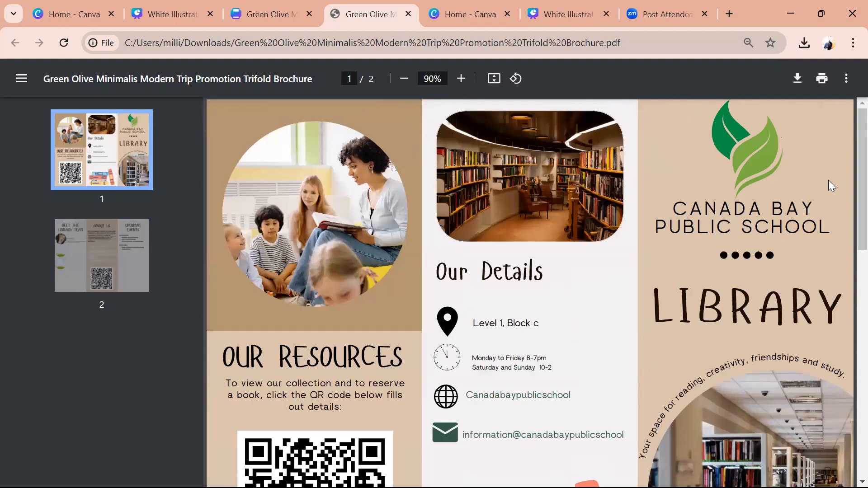